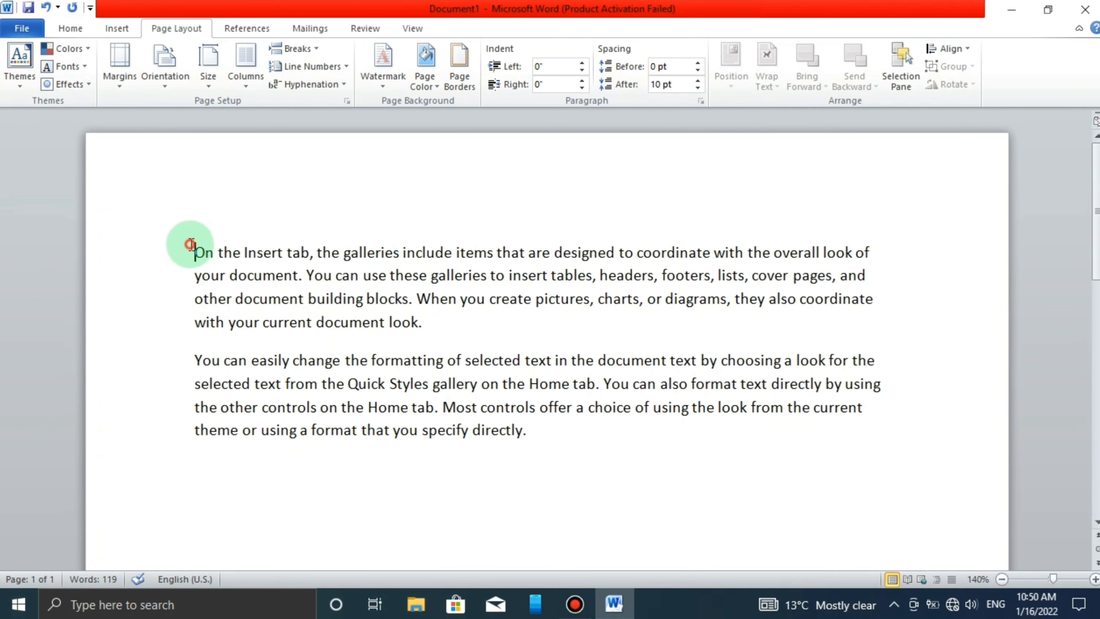
Apply the built-in Flow theme to the document with the two sample paragraphs
drag(190, 245, 501, 409)
click(503, 407)
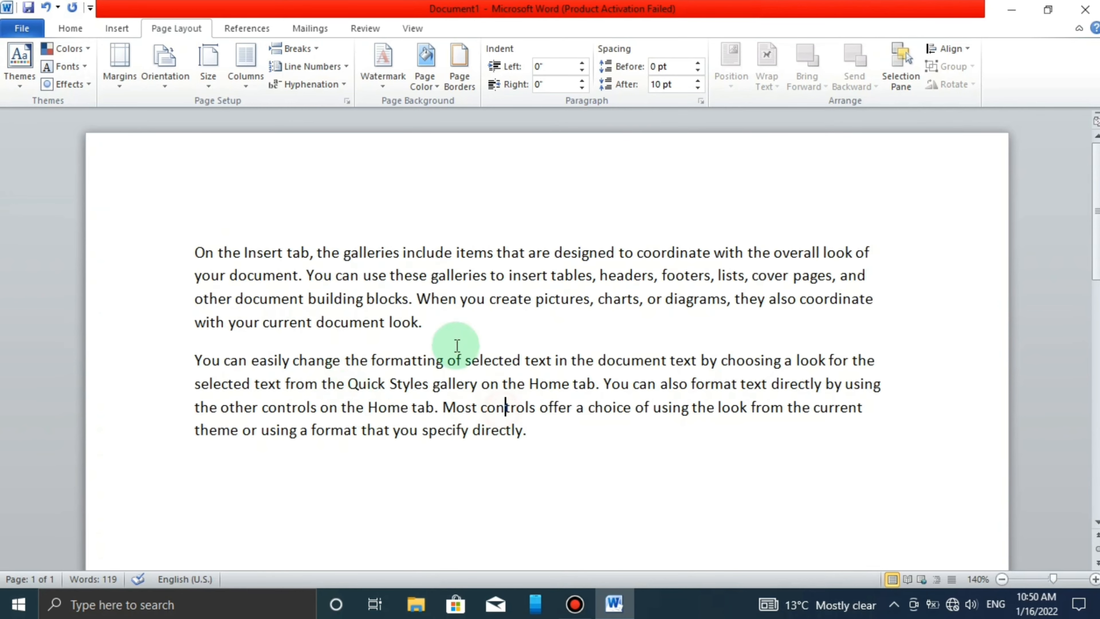
click(20, 63)
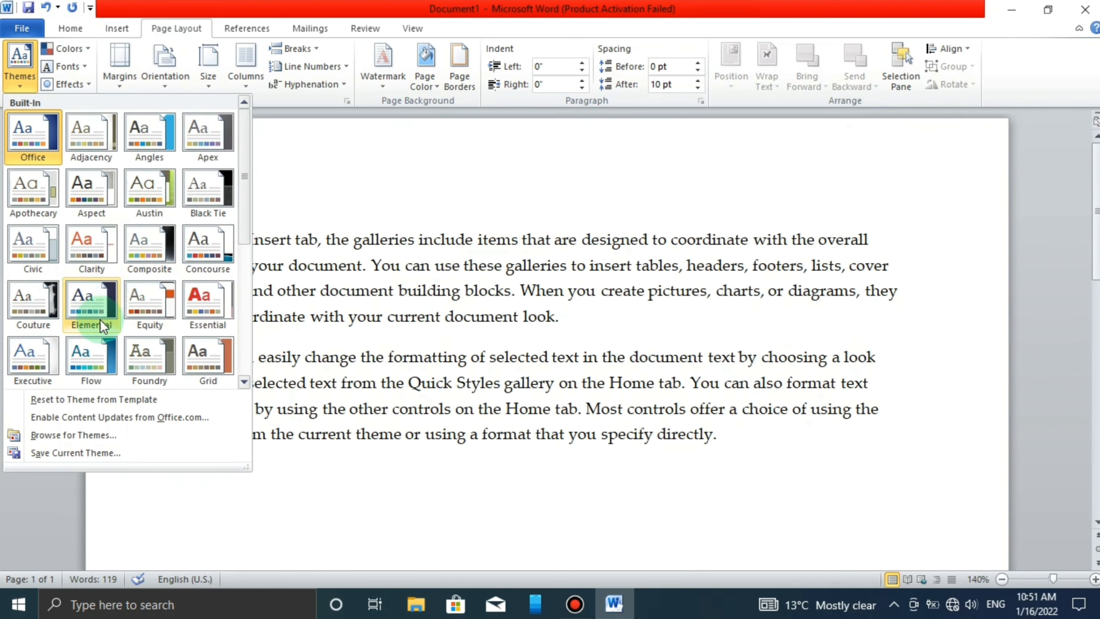
click(102, 355)
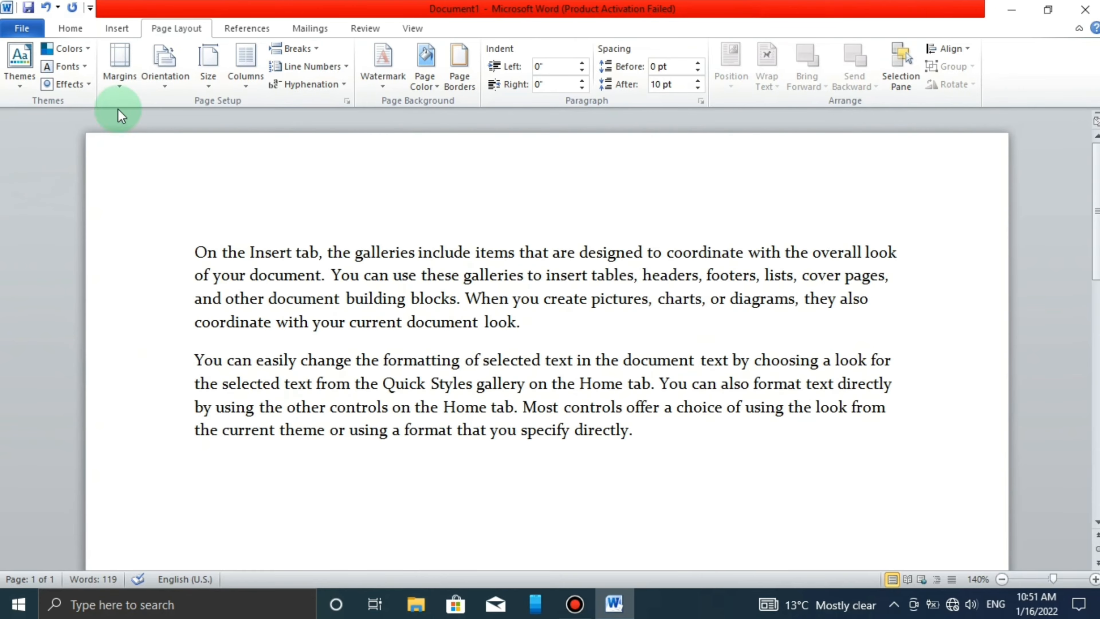
click(78, 45)
click(235, 185)
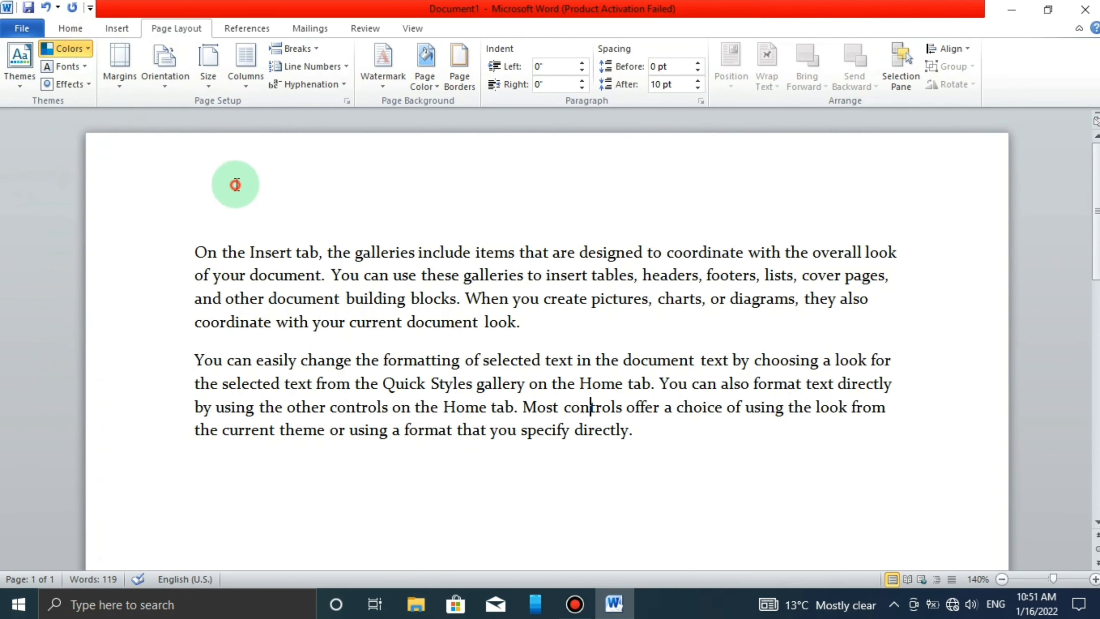
click(69, 68)
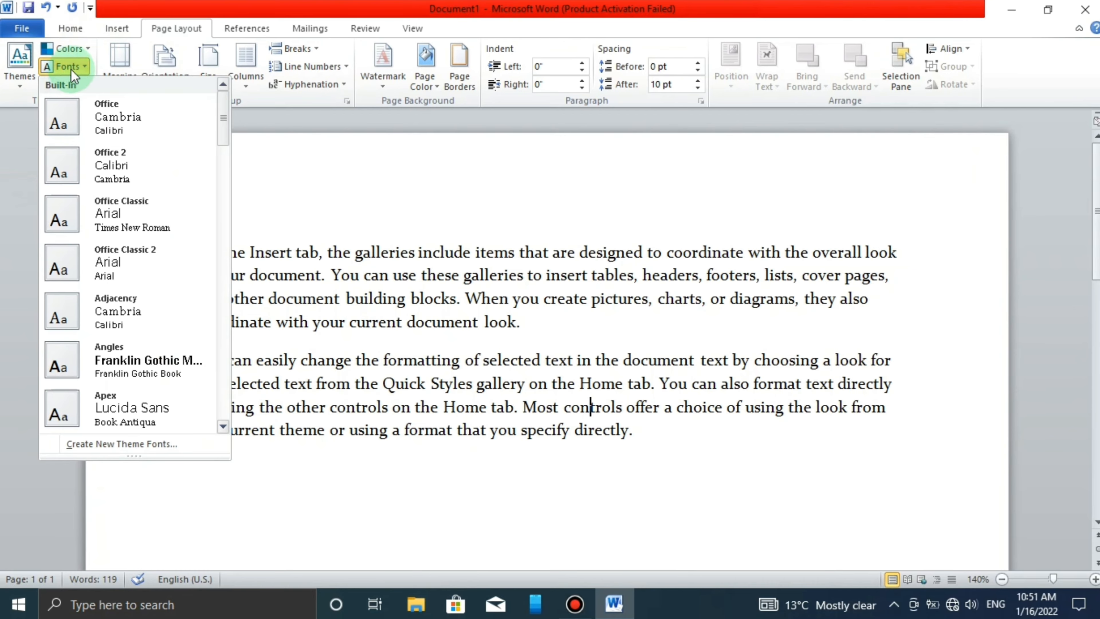
click(424, 287)
drag(250, 252, 527, 384)
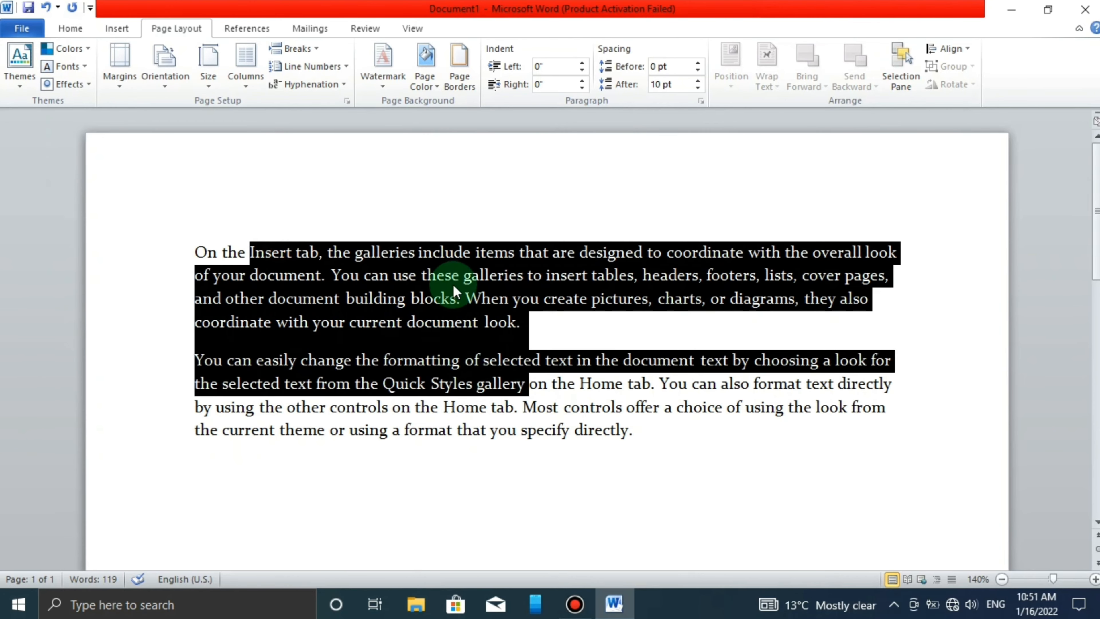
click(453, 285)
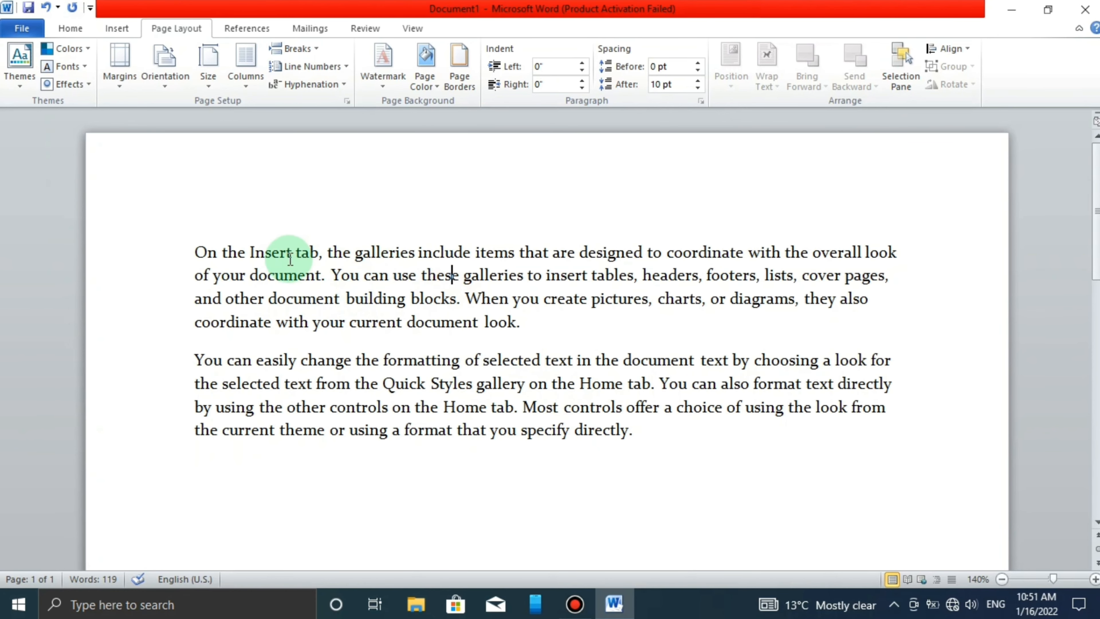
Change the document's theme fonts to the built-in Paper set, which pairs Constantia with Constantia
click(64, 71)
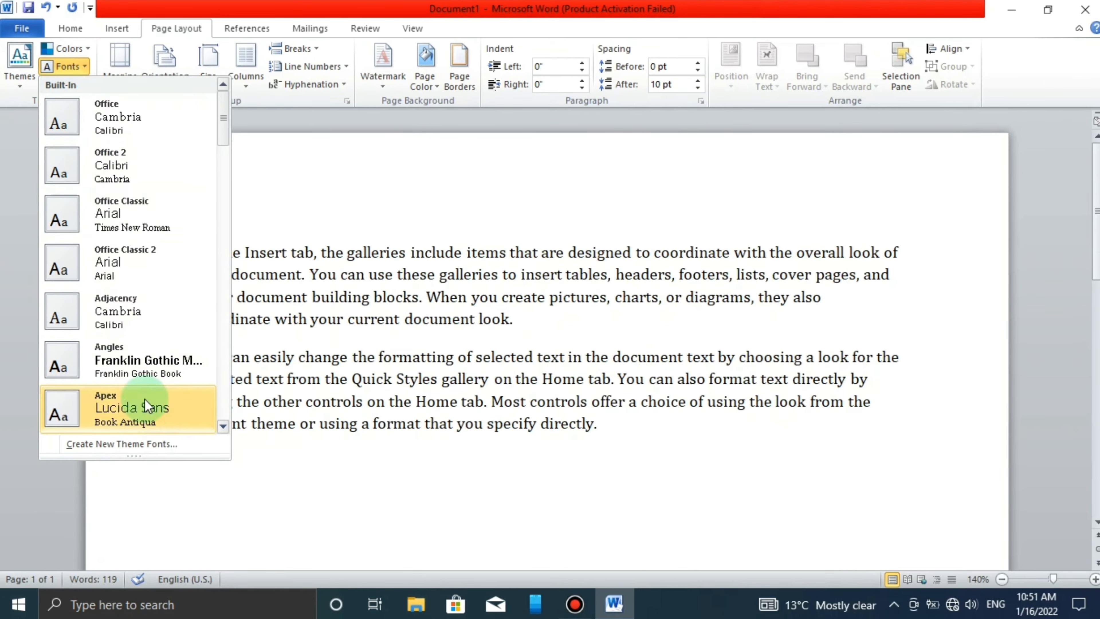
scroll(164, 247, down, 3)
scroll(164, 247, down, 11)
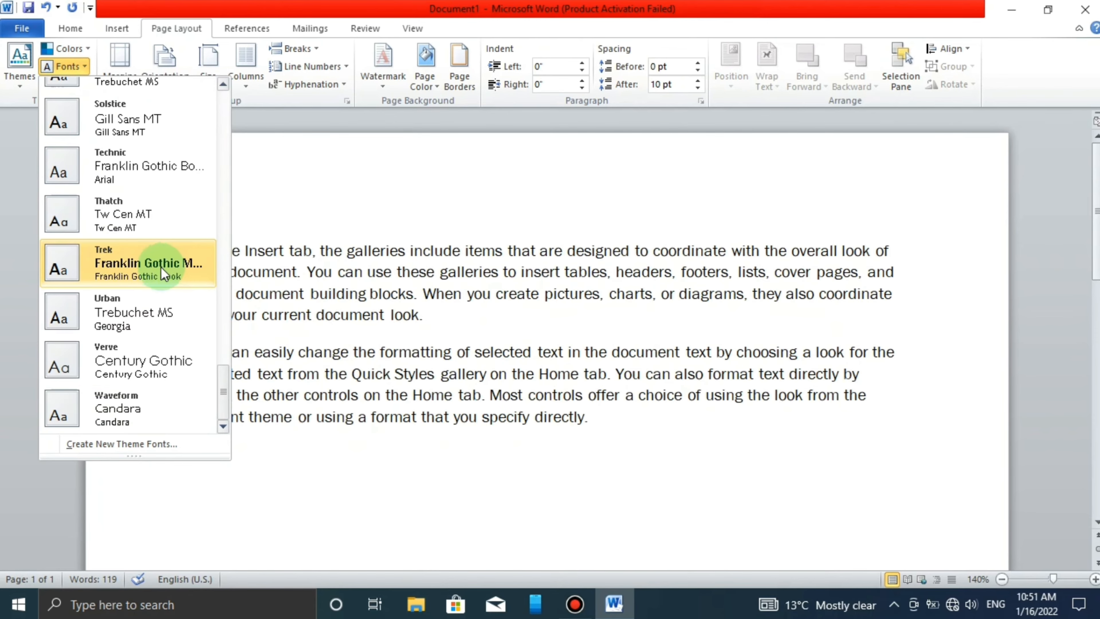
drag(224, 400, 226, 346)
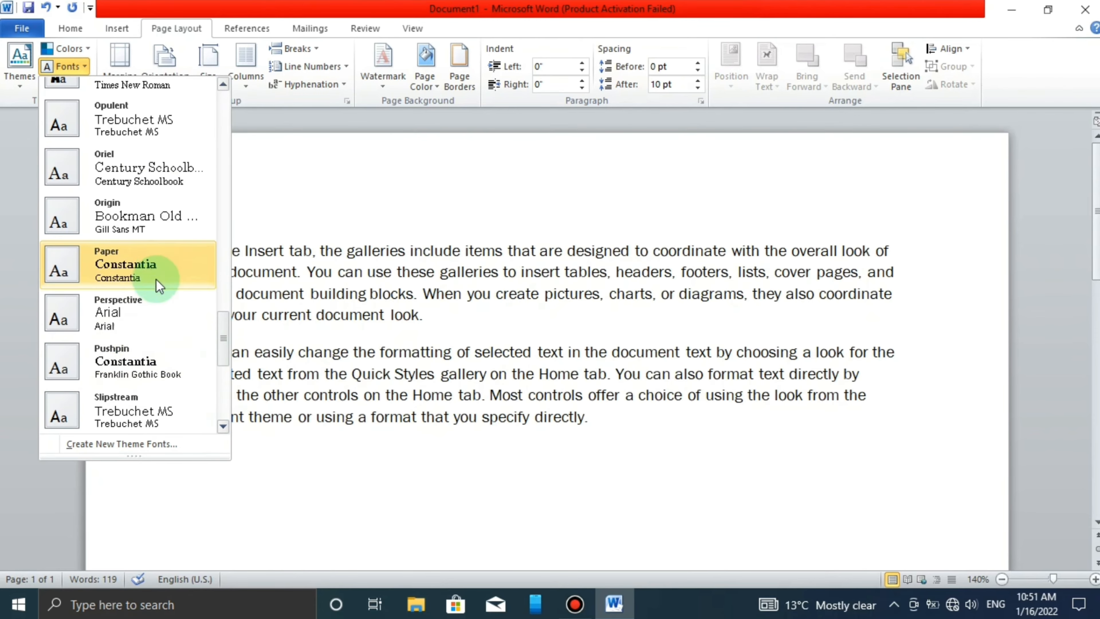
click(157, 277)
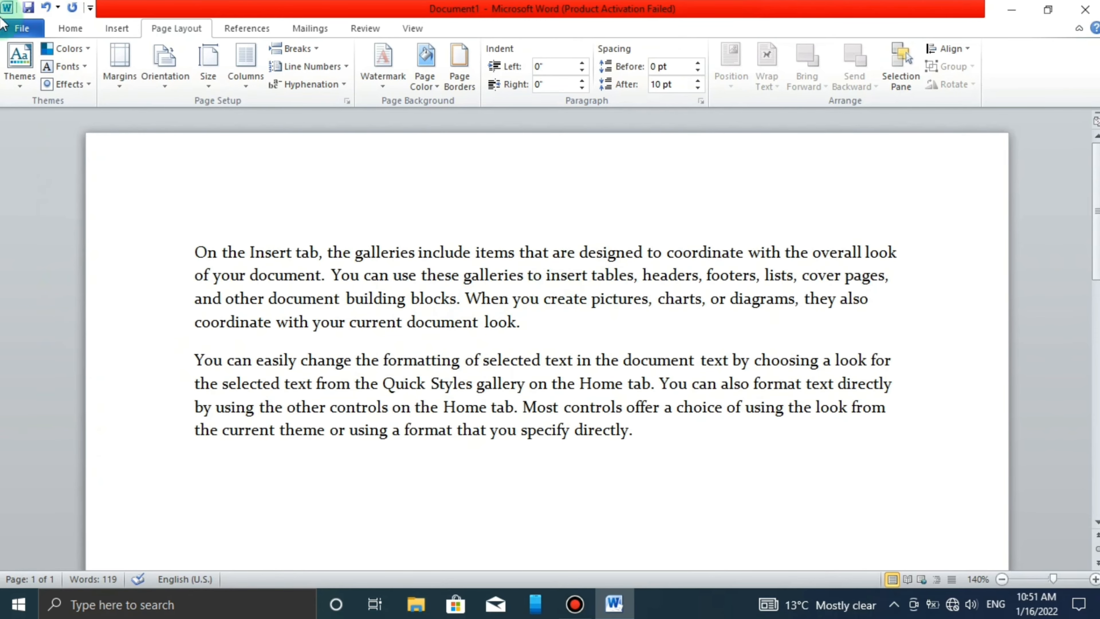
click(79, 91)
click(81, 89)
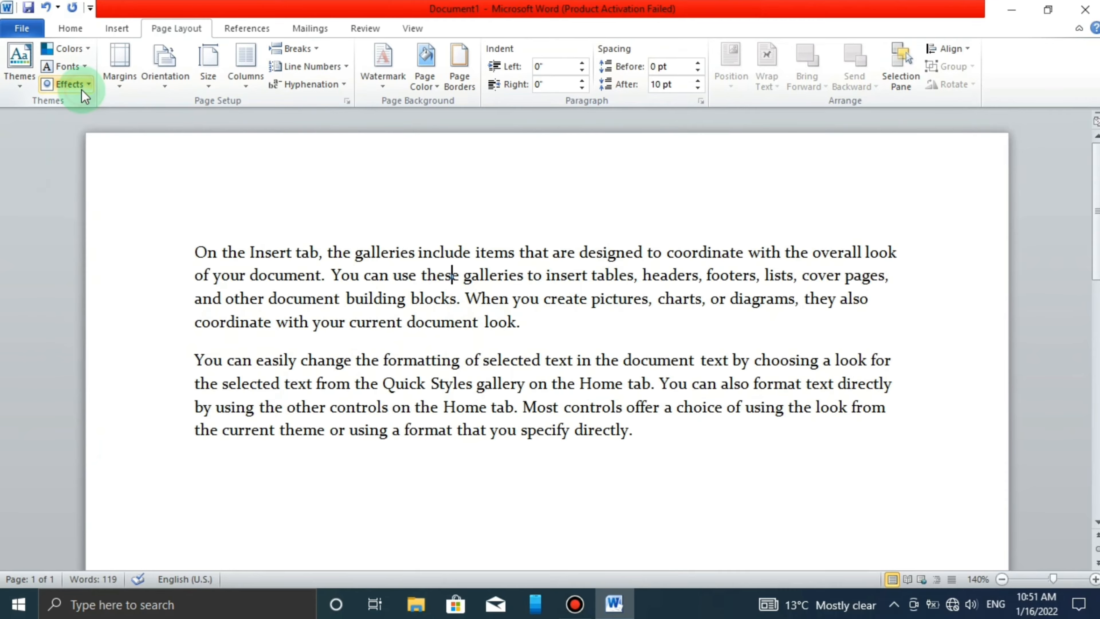
click(206, 272)
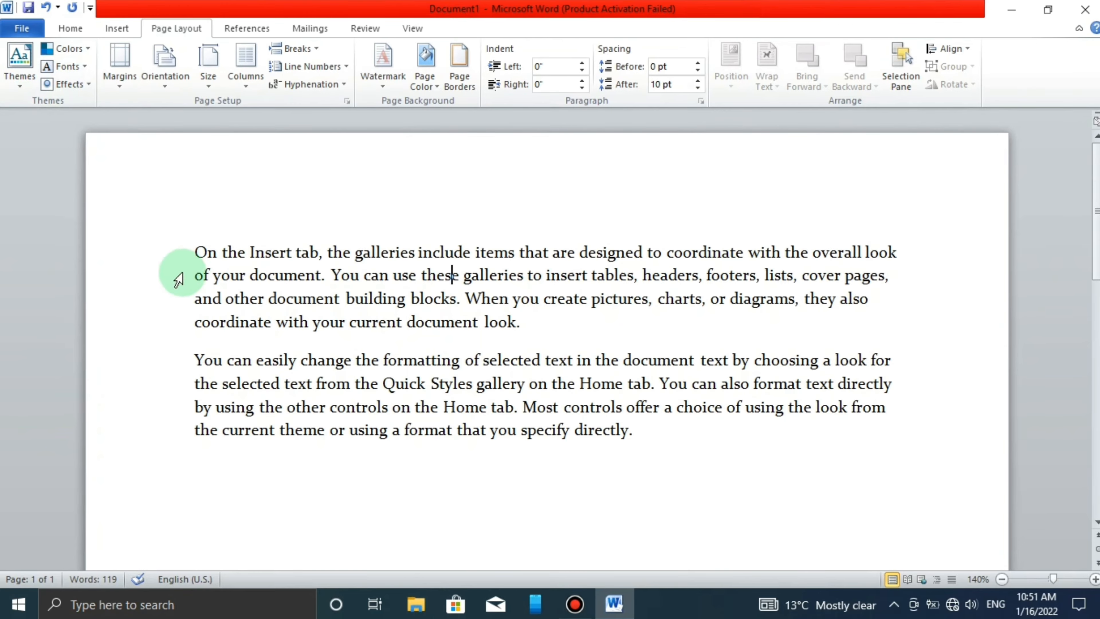
drag(195, 252, 529, 360)
click(530, 360)
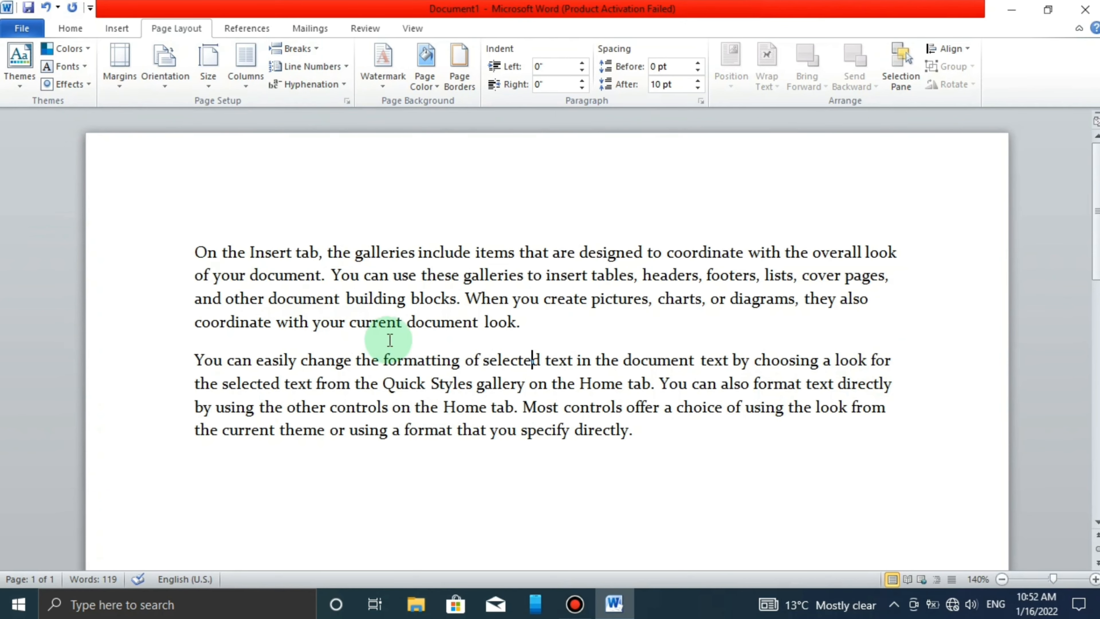
Move the word "On" behind "the" at the start of the first paragraph
double_click(193, 250)
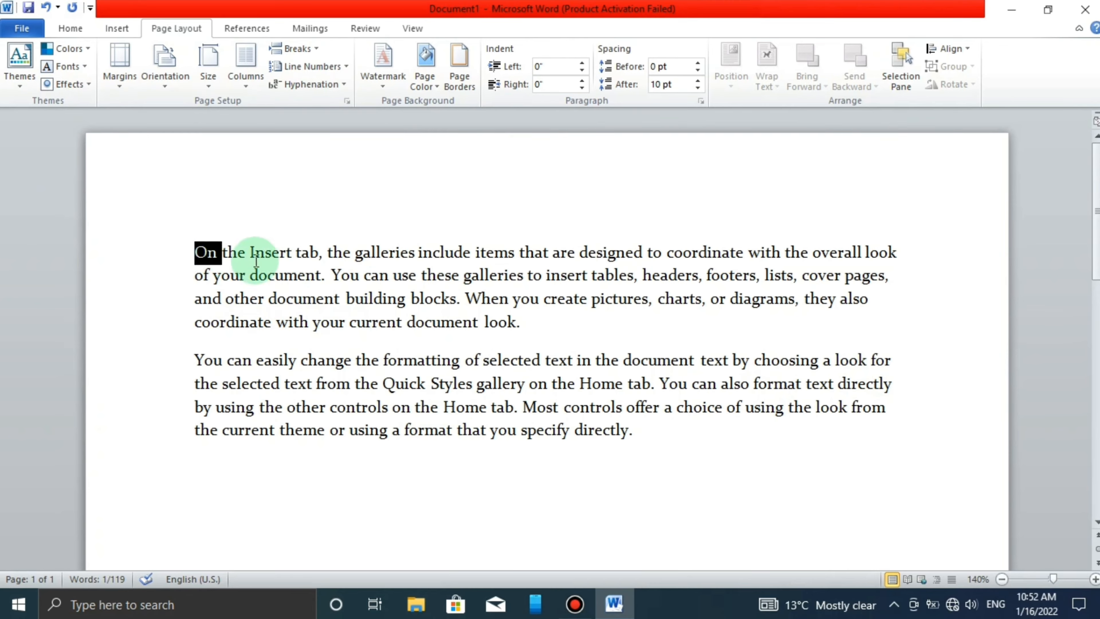
drag(195, 248, 535, 446)
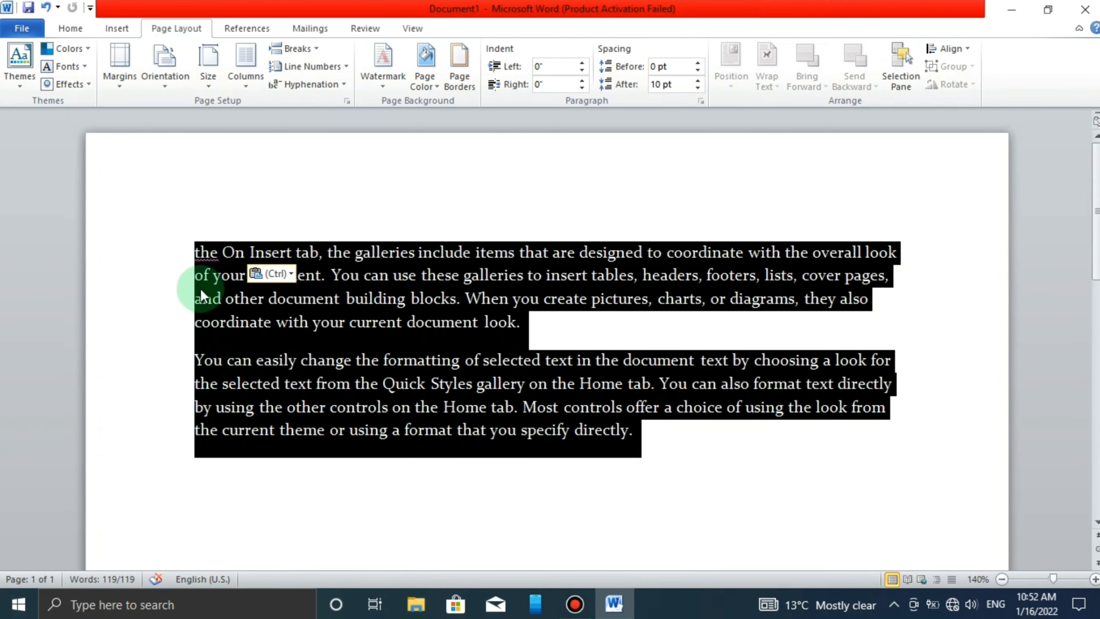
click(202, 252)
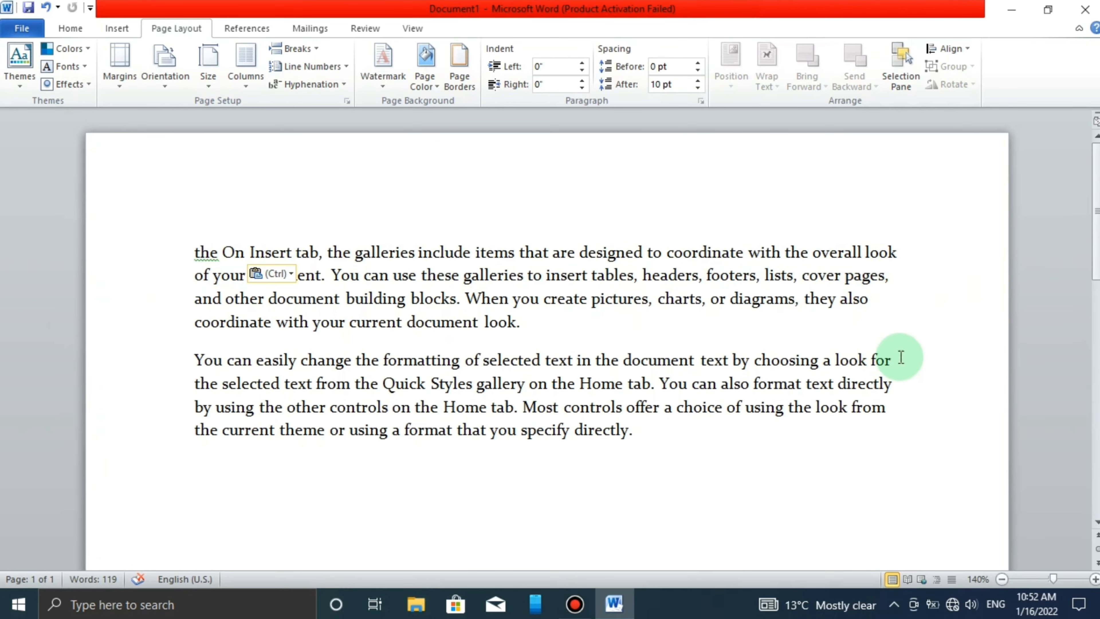
click(970, 255)
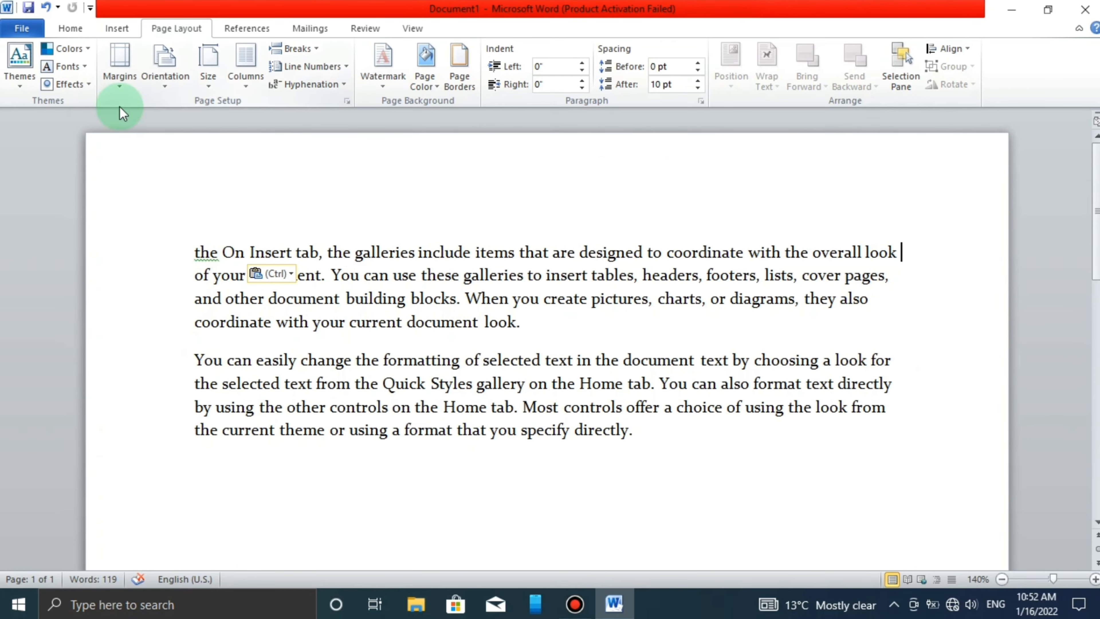
Try the Narrow and Moderate margin presets on the document
click(118, 85)
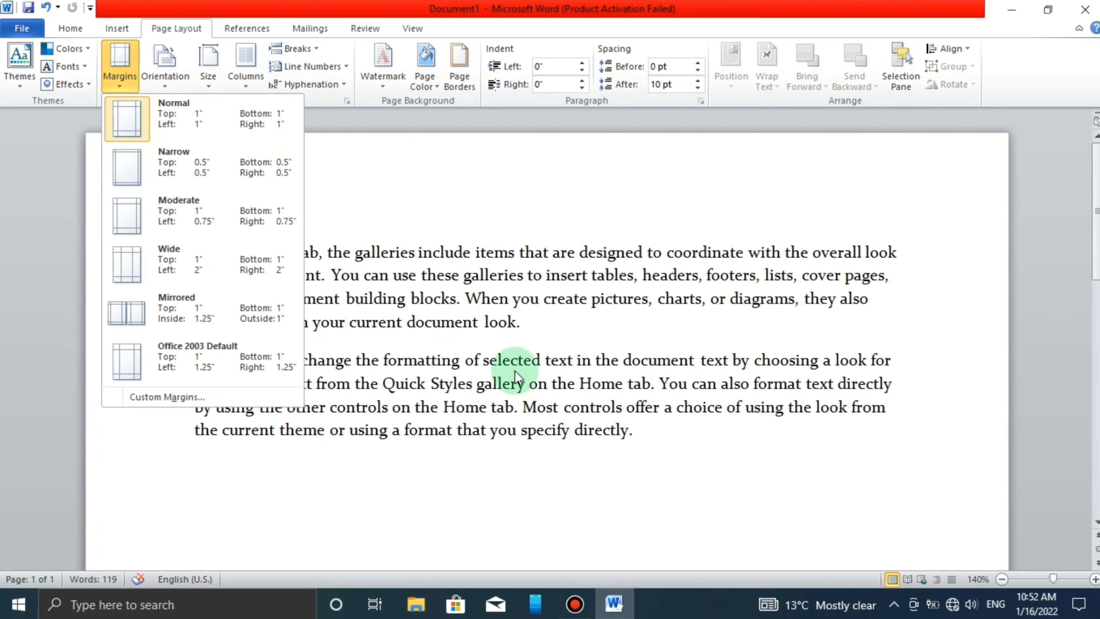
click(174, 160)
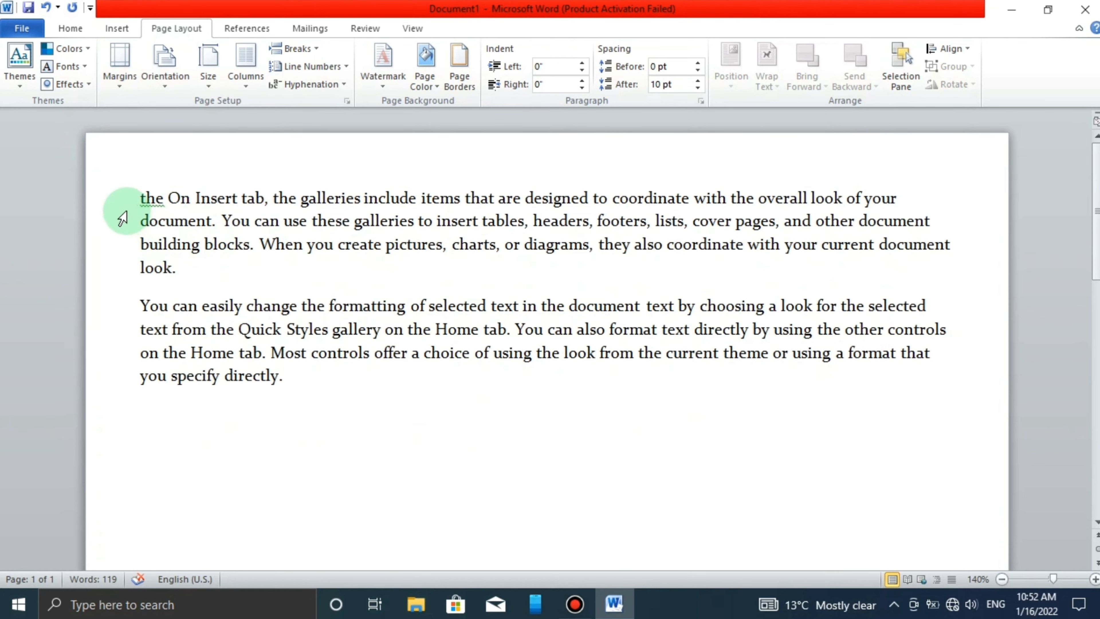
click(123, 219)
click(115, 271)
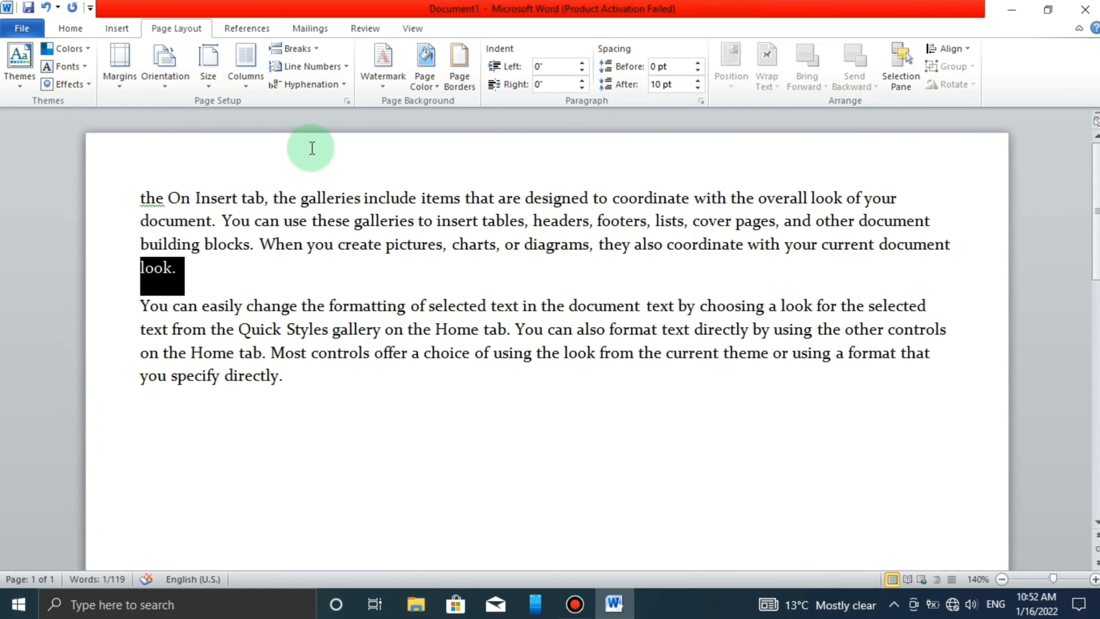
click(108, 72)
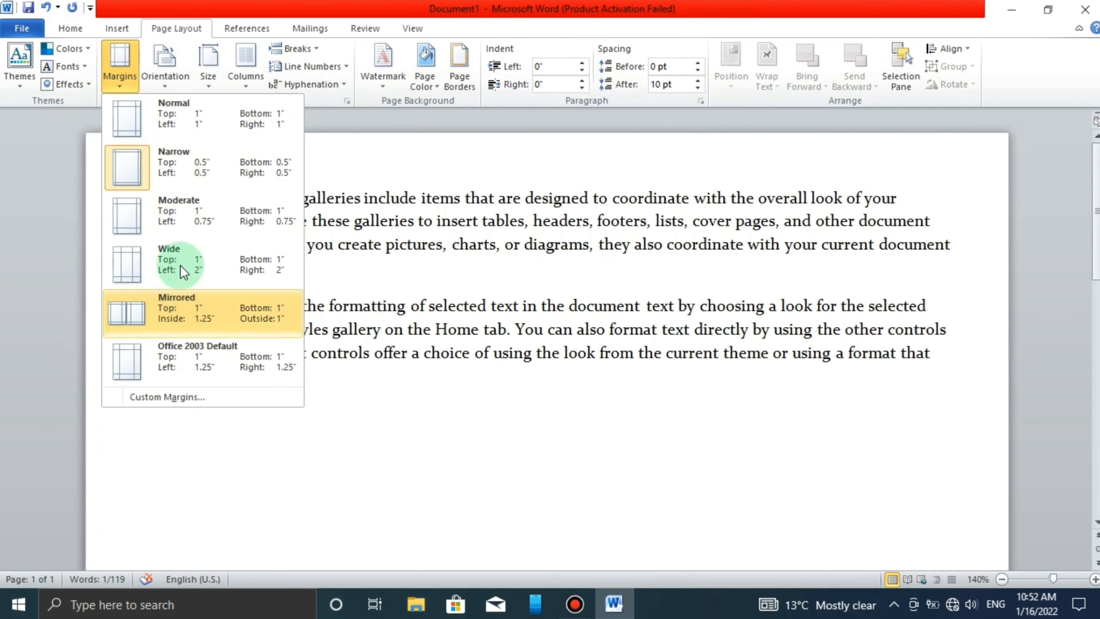
click(180, 211)
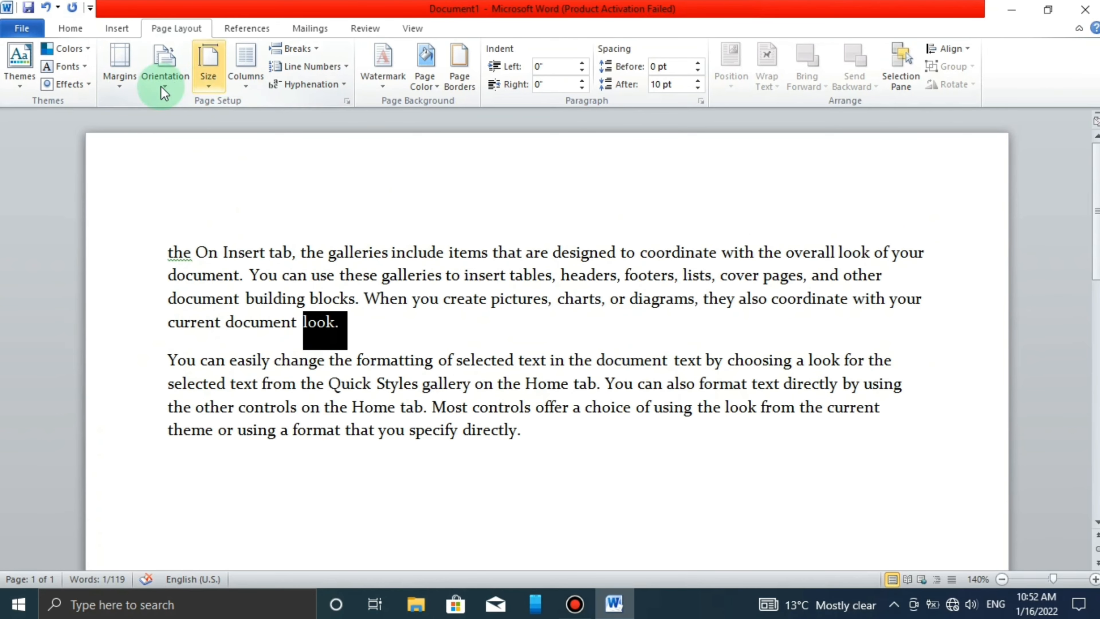
Set the page margins to the Wide preset, with 1" top and bottom and 2" left and right
click(120, 75)
click(135, 327)
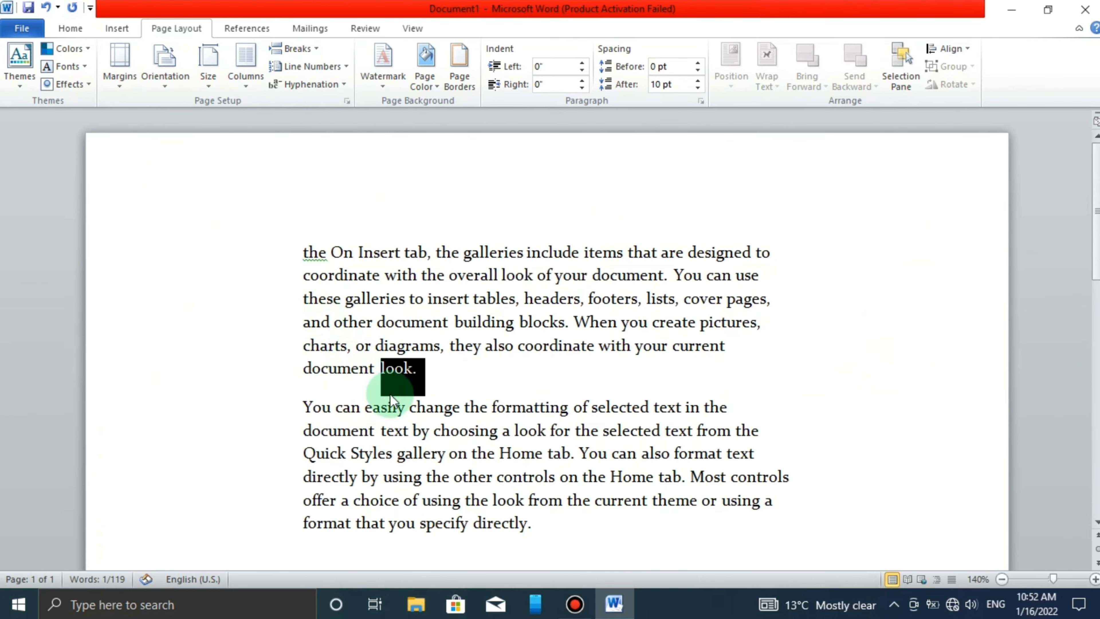
click(115, 82)
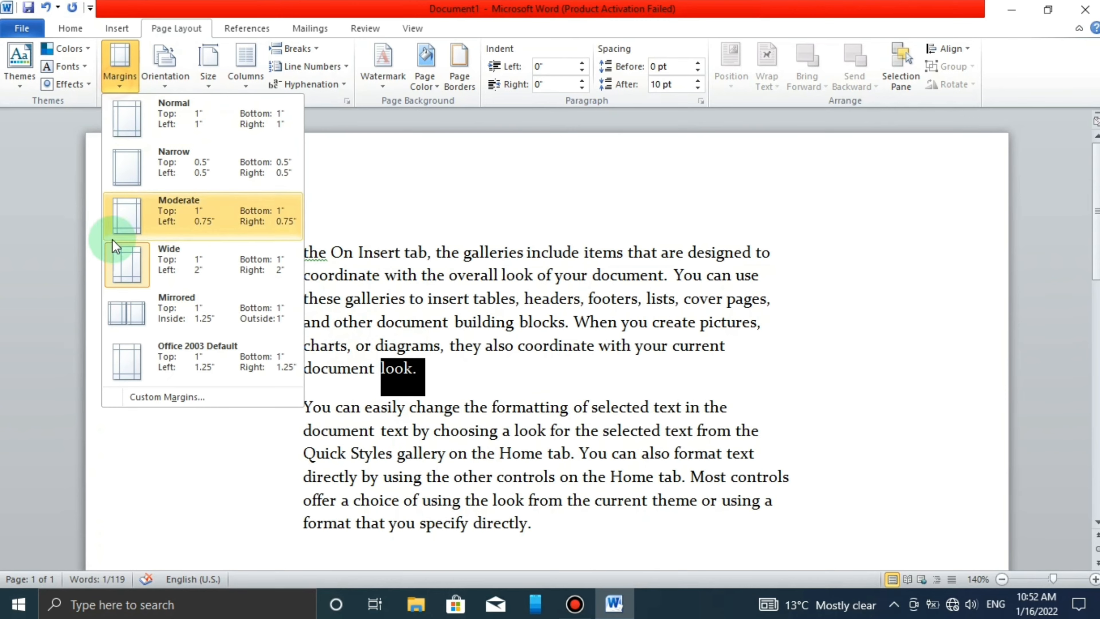
click(195, 278)
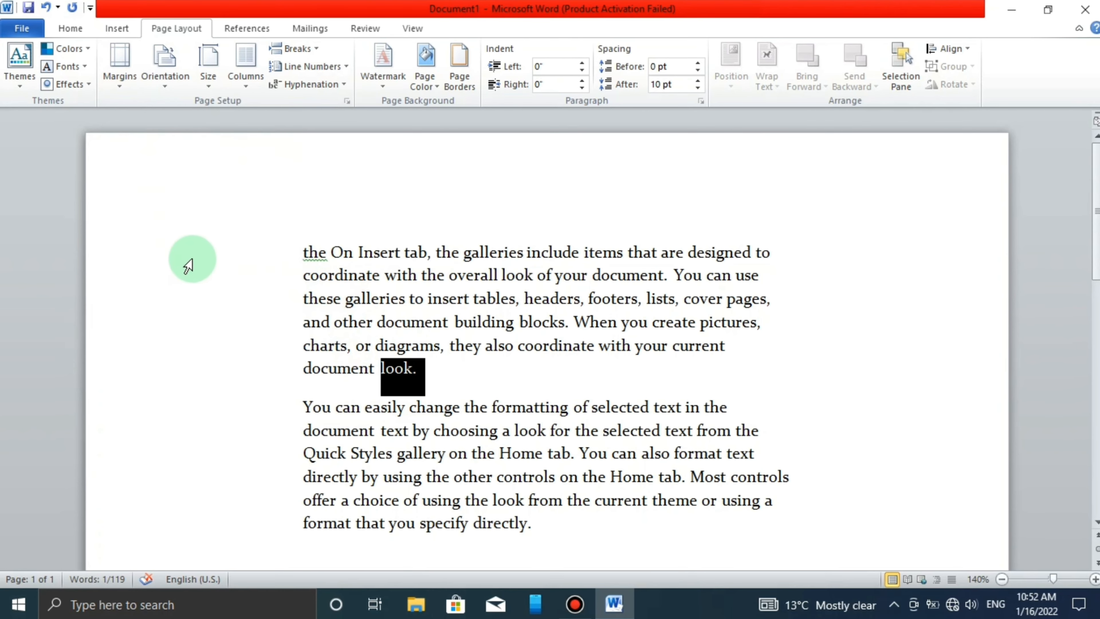
scroll(654, 294, down, 3)
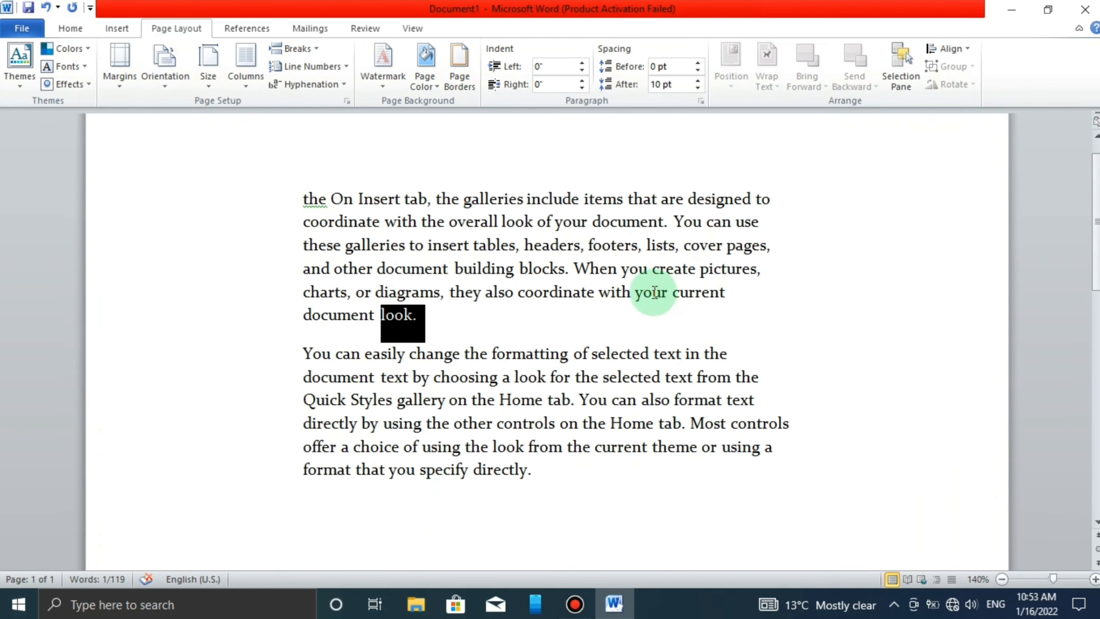
scroll(189, 305, up, 3)
Examine the custom page setup's margin, paper and layout settings, including the vertical alignment choices, and accept them
click(143, 84)
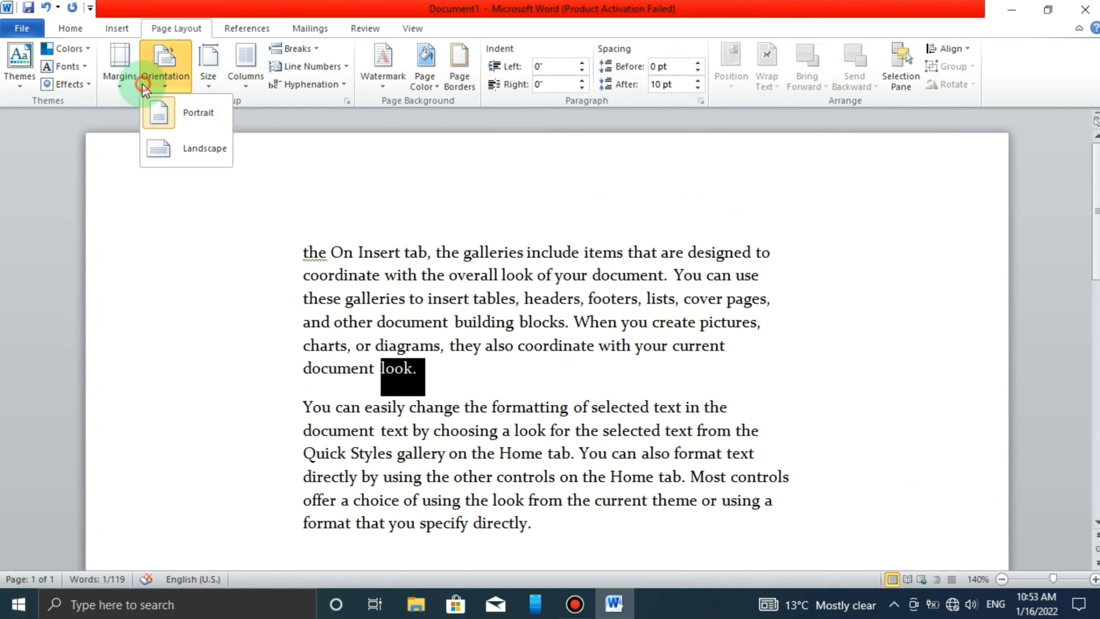
click(125, 80)
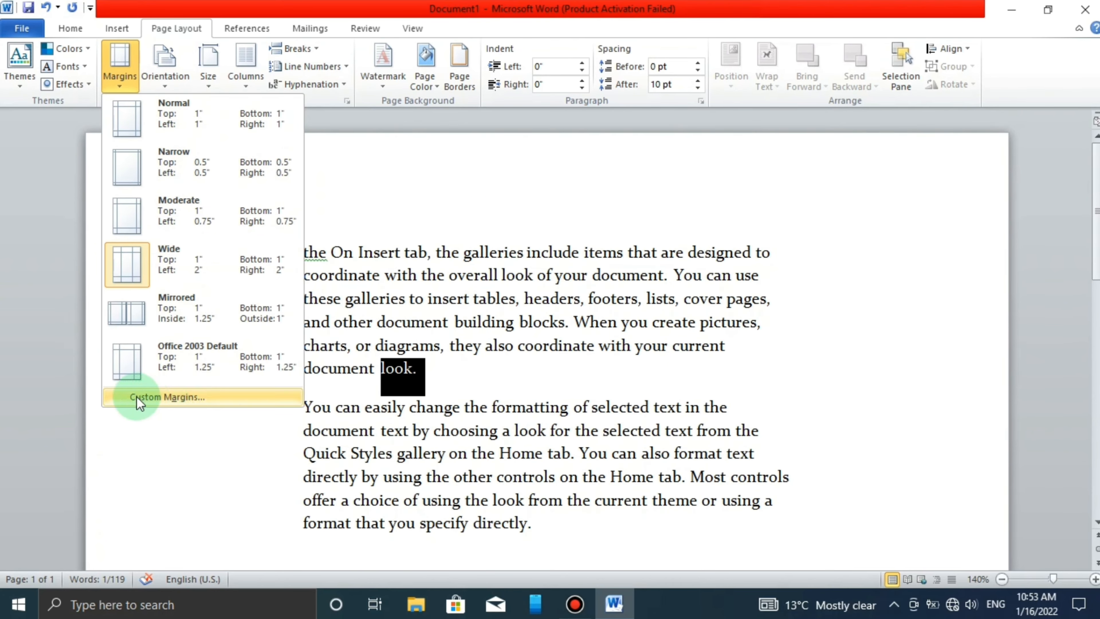
click(195, 396)
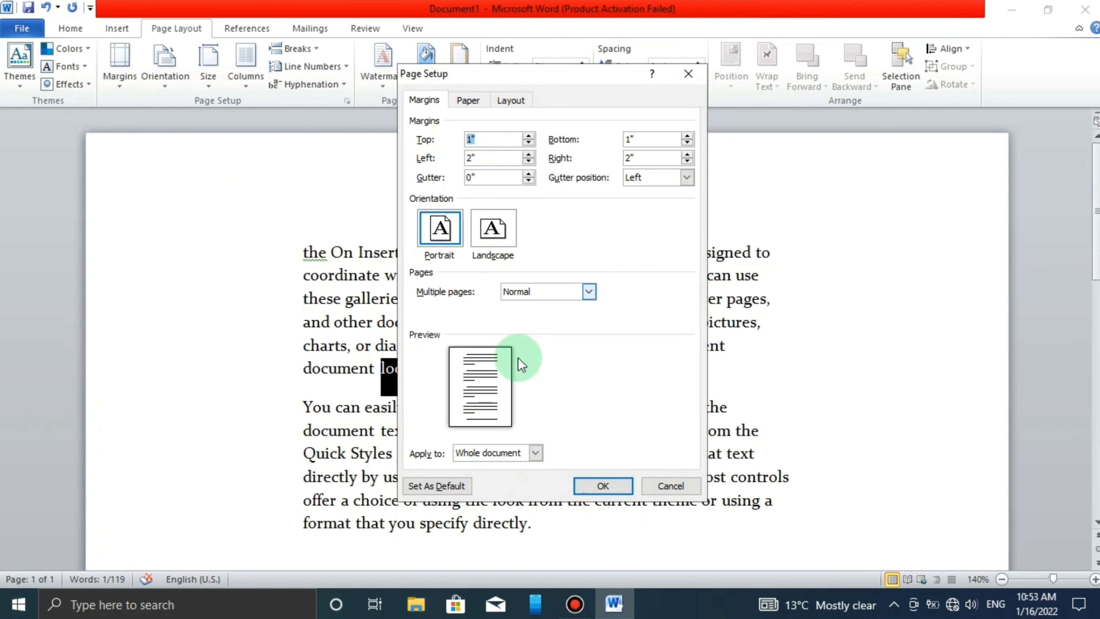
click(463, 106)
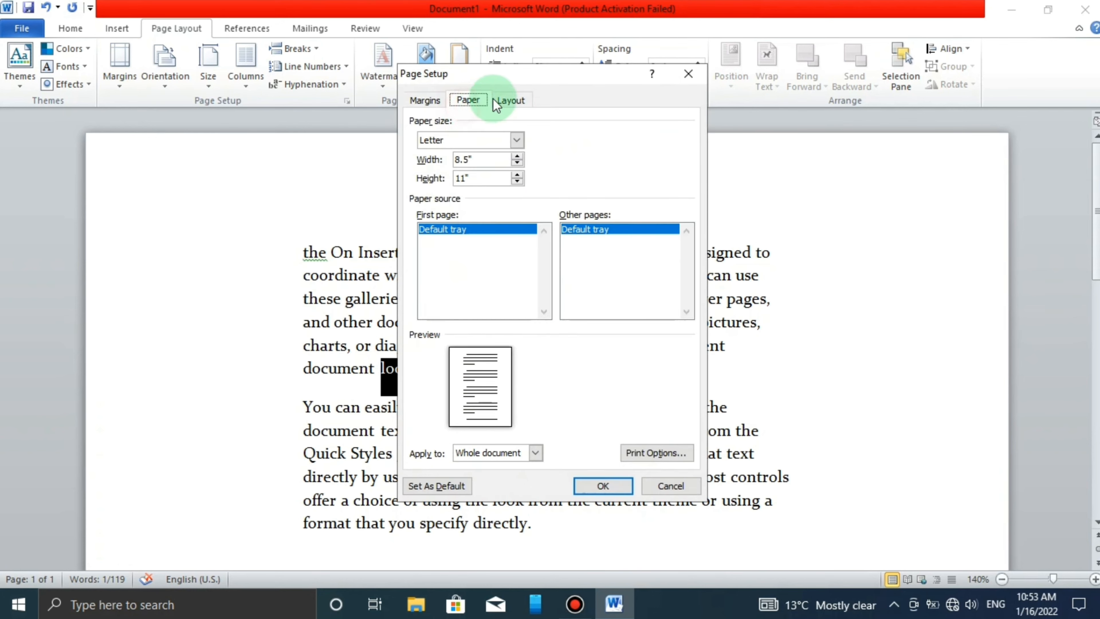
click(496, 100)
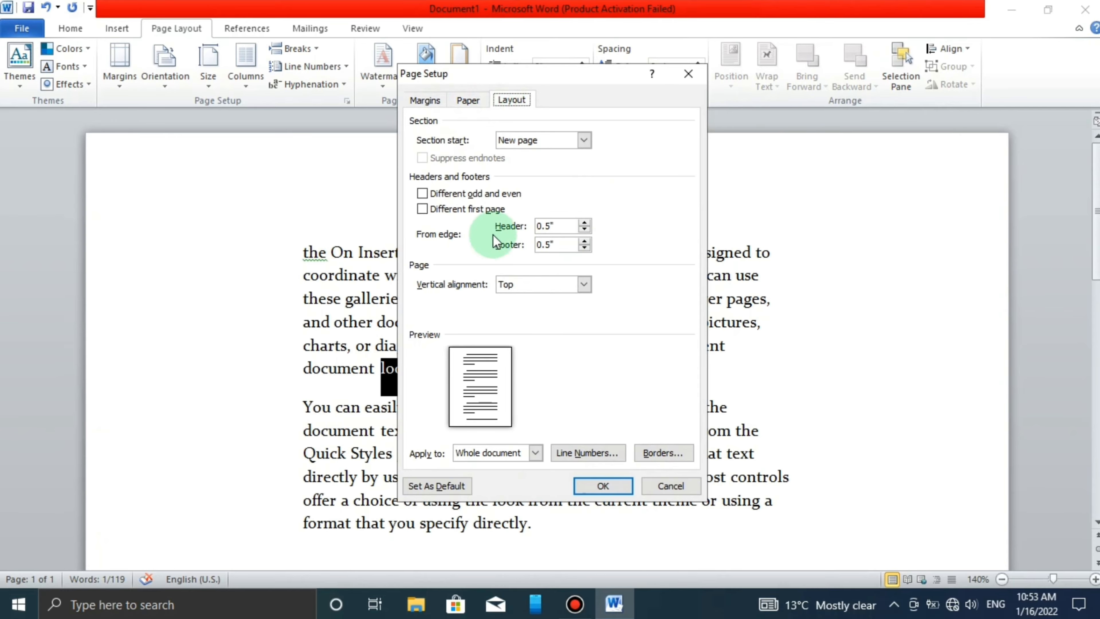
click(584, 284)
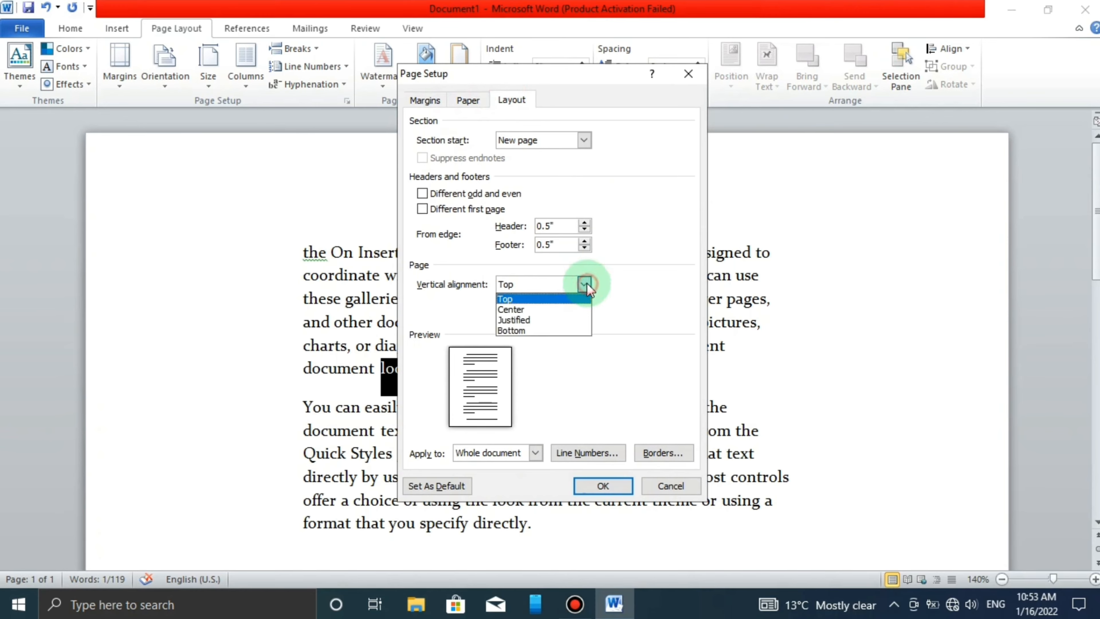
click(558, 284)
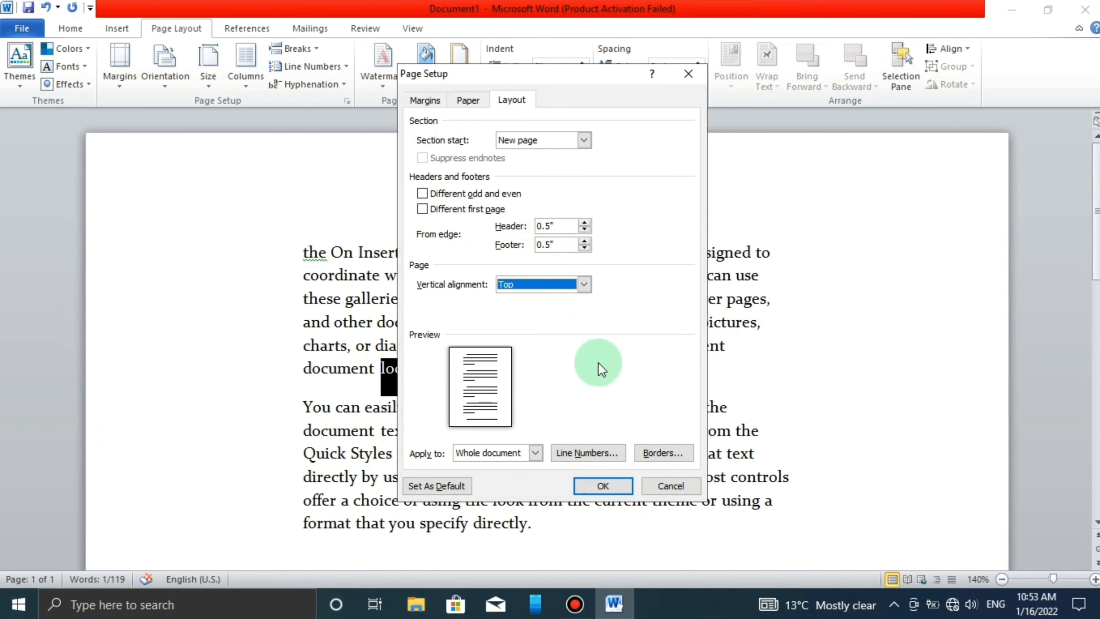
click(603, 485)
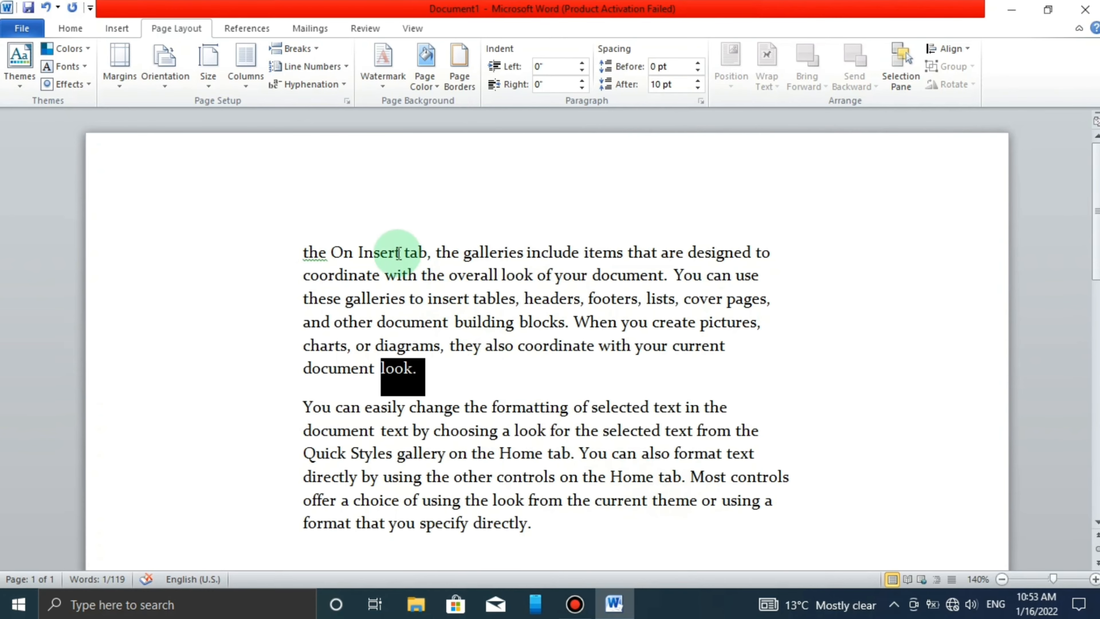
click(381, 245)
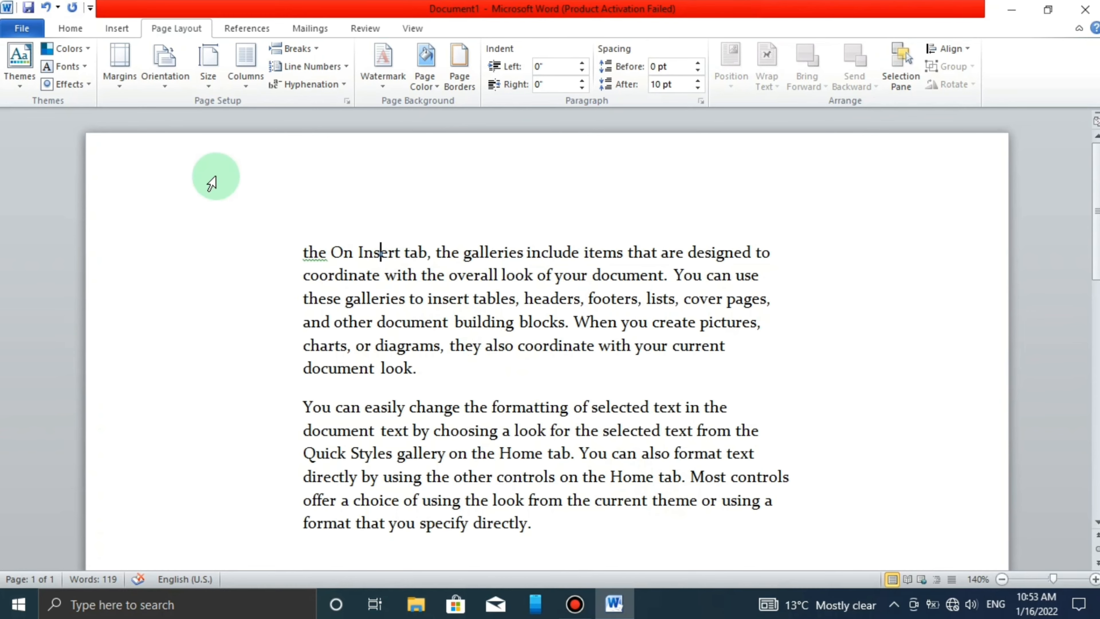
click(178, 92)
click(179, 91)
click(179, 91)
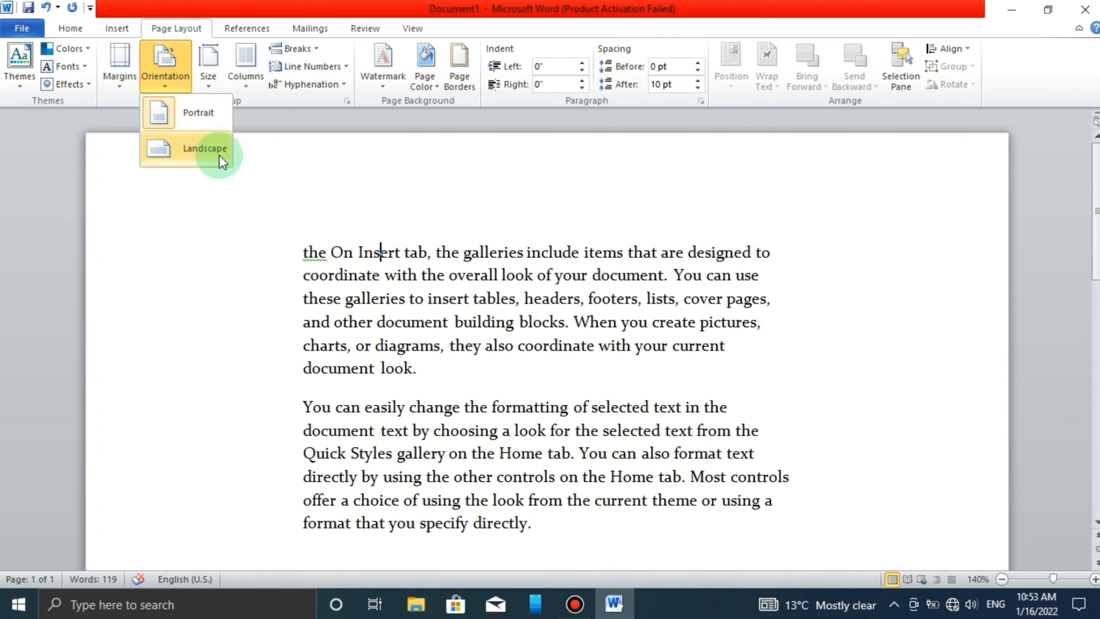
click(254, 246)
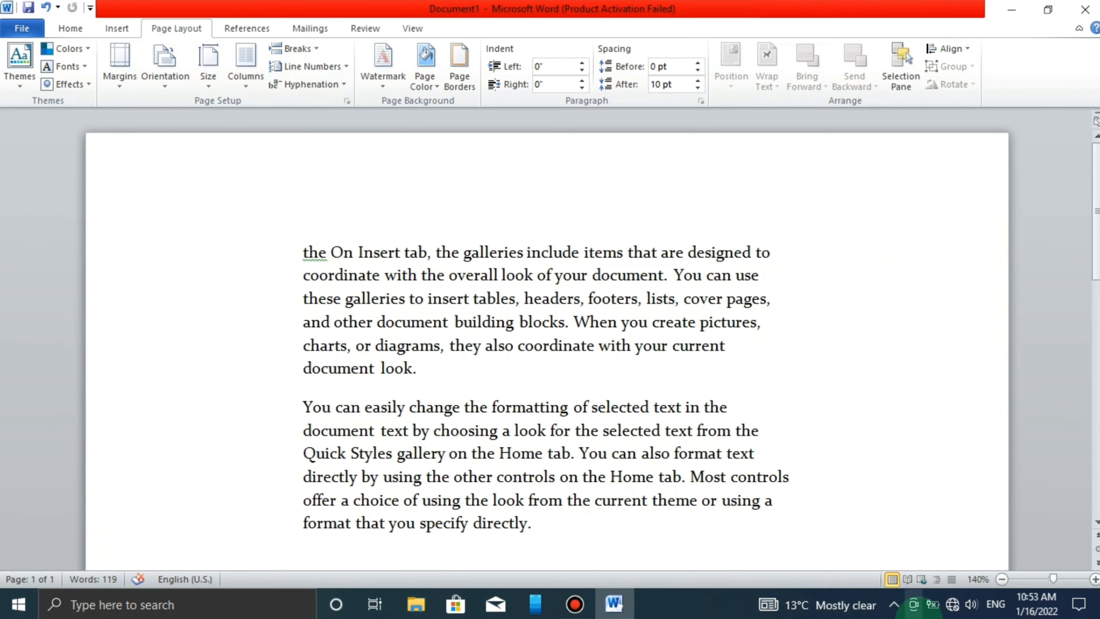
Try the landscape orientation on the document at 50% zoom and return the page to portrait
click(1004, 585)
click(1003, 585)
click(1004, 585)
click(1004, 585)
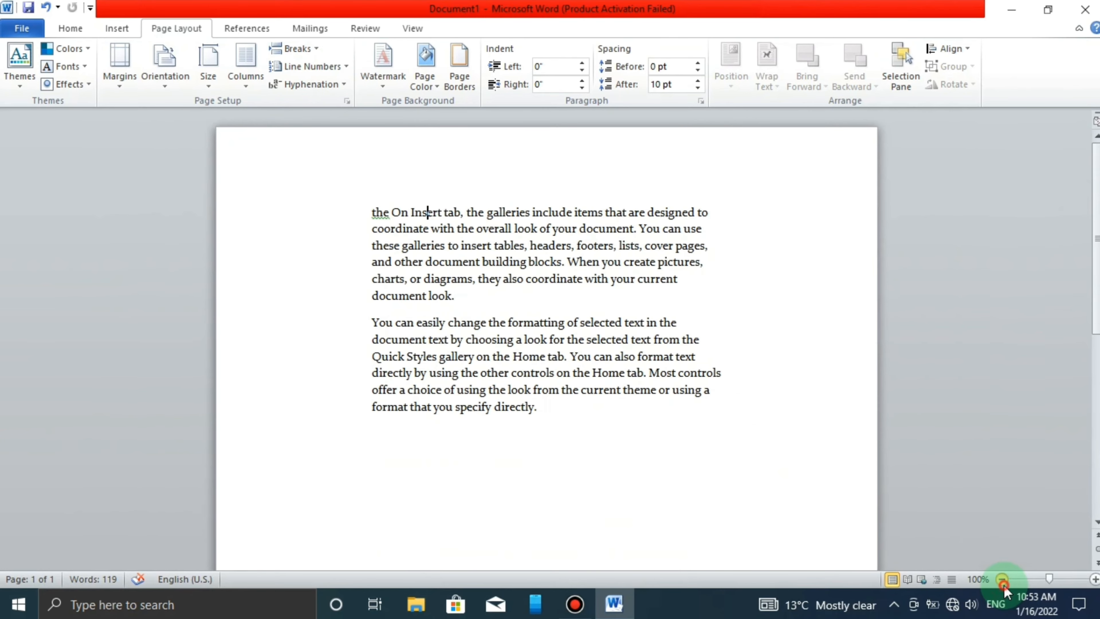
click(1004, 585)
click(1004, 585)
click(1004, 585)
click(1004, 585)
click(1004, 585)
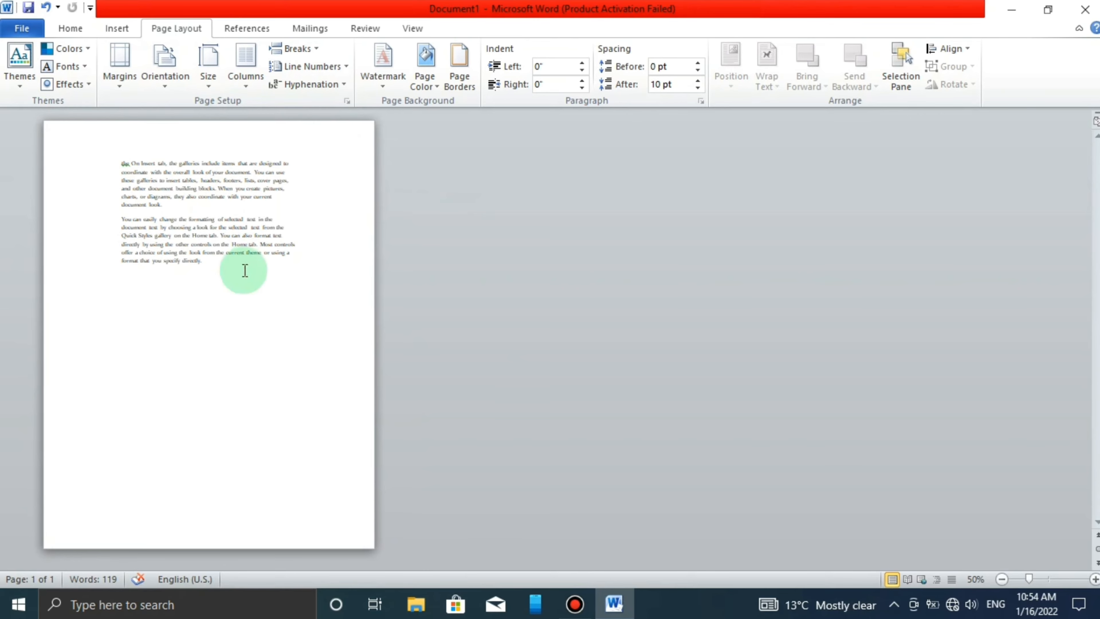
click(158, 85)
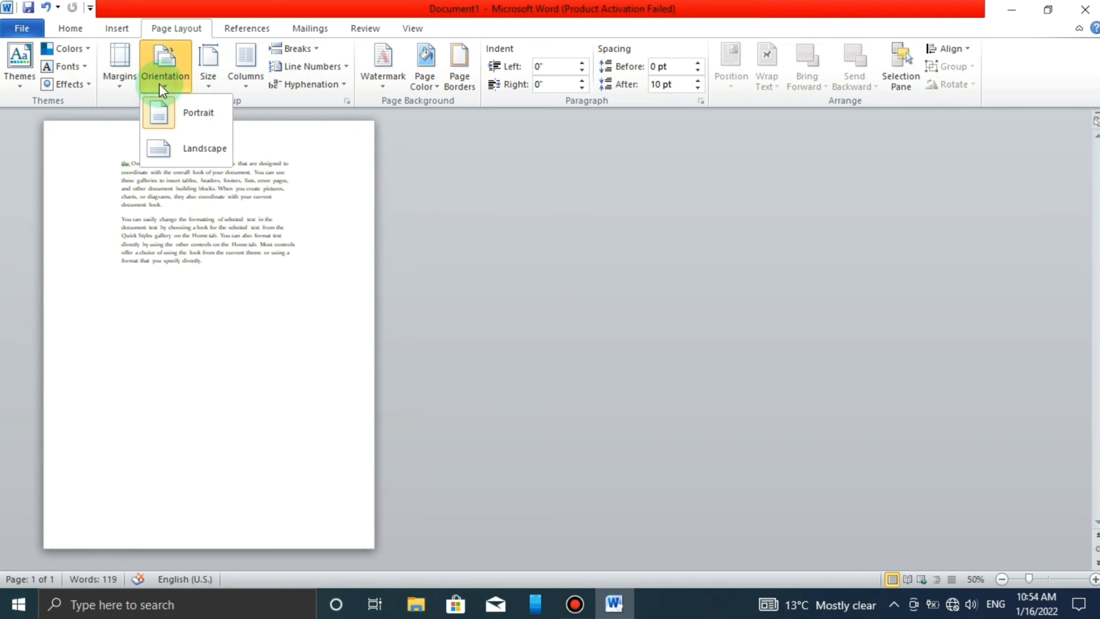
click(171, 143)
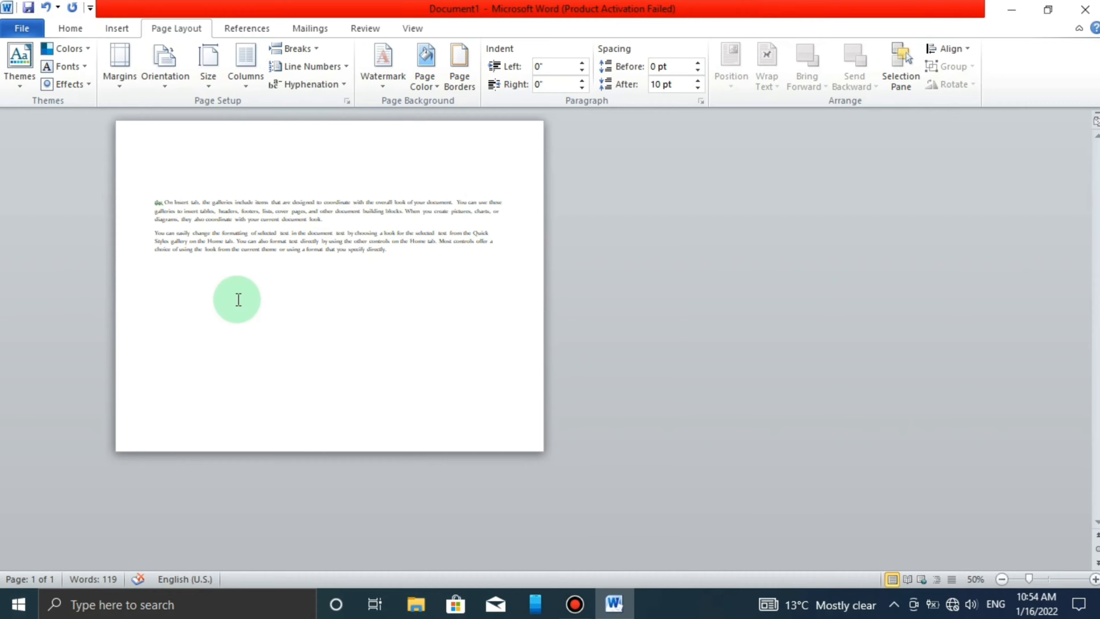
click(163, 69)
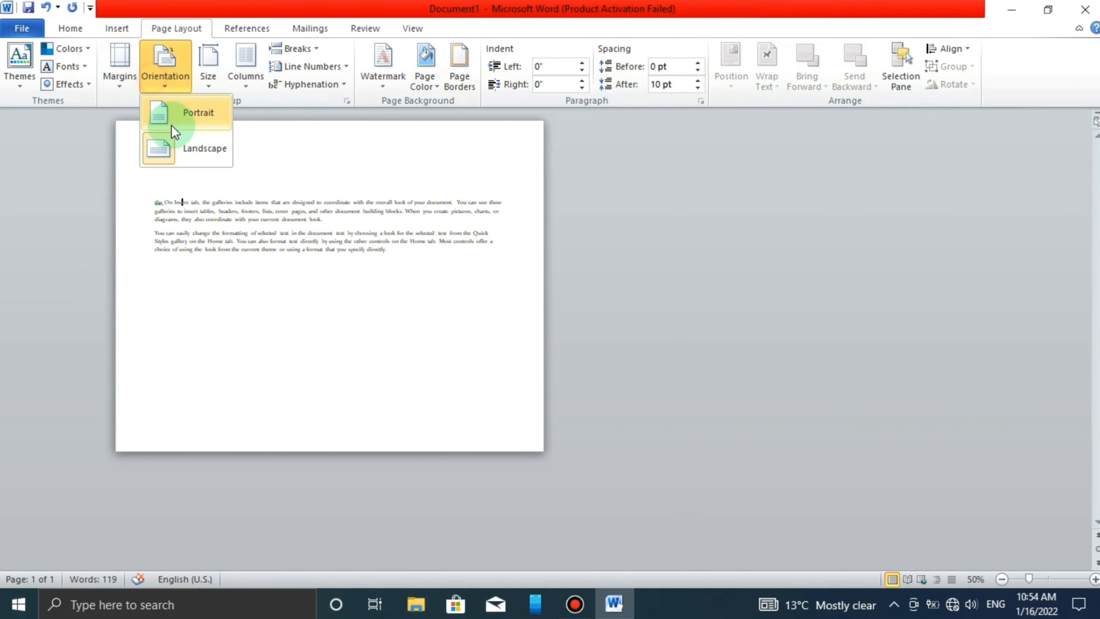
click(173, 126)
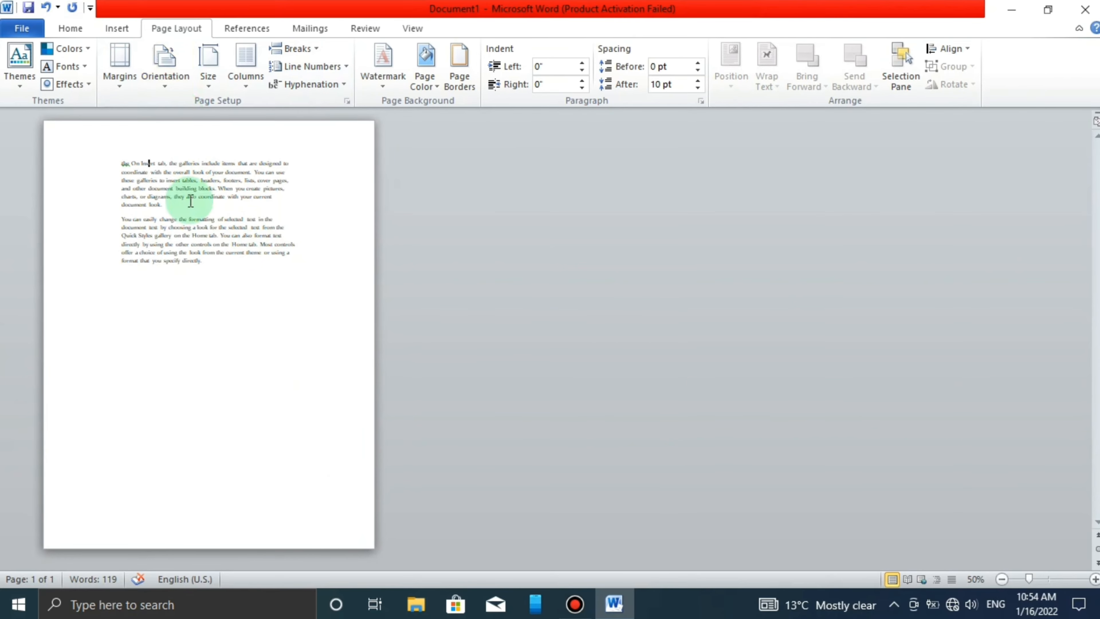
click(166, 88)
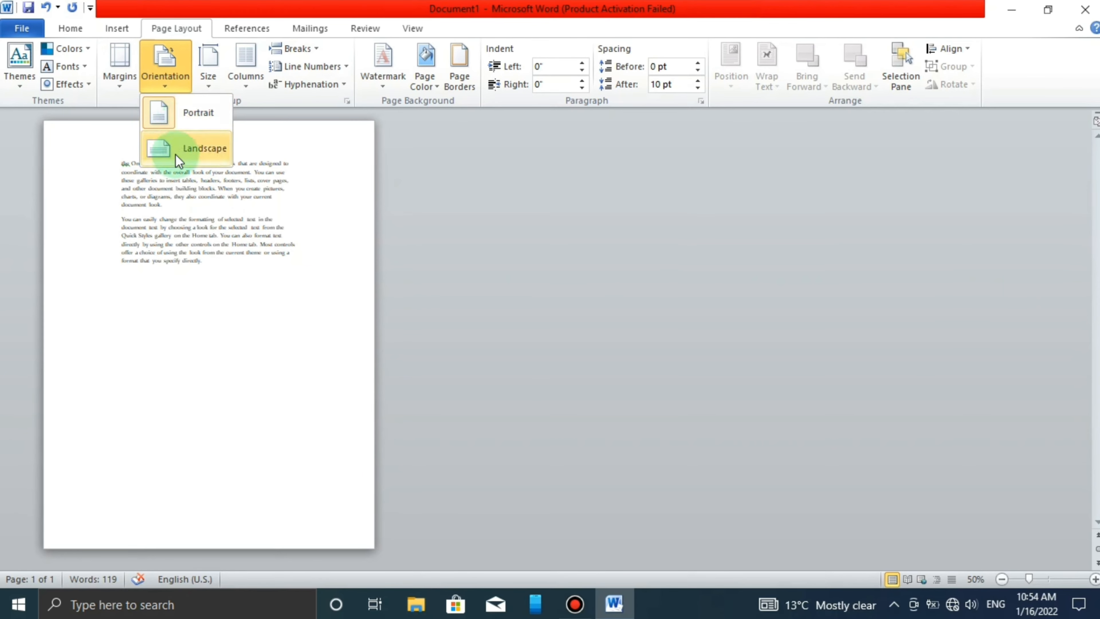
click(178, 104)
click(170, 76)
click(243, 212)
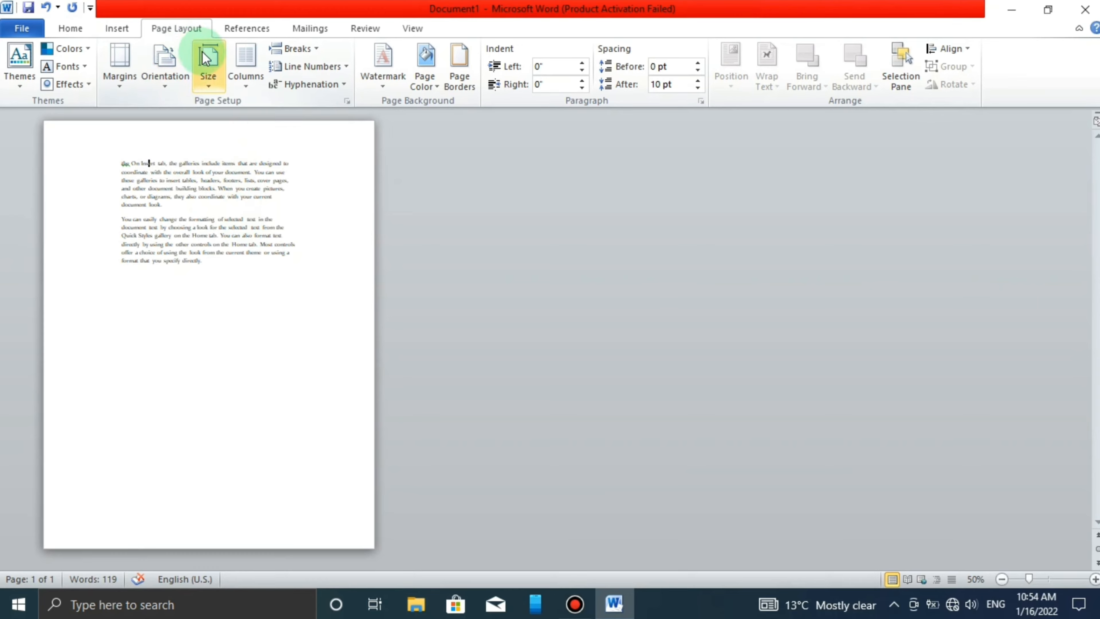
Try the A4 paper size on the document and switch back to Letter, 8.5" x 11"
click(211, 77)
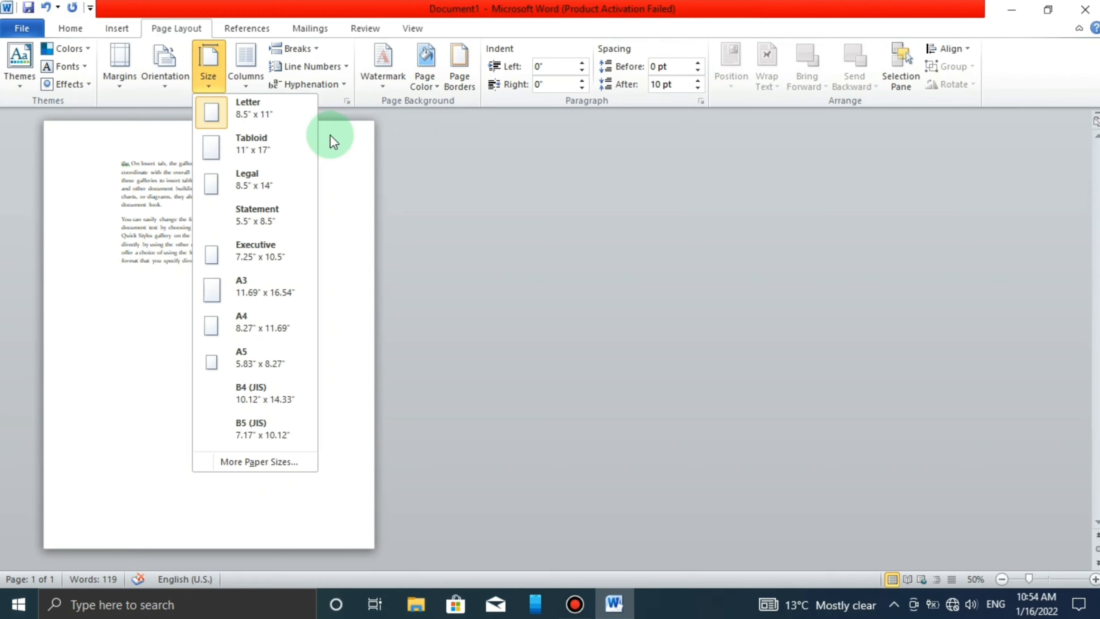
click(248, 325)
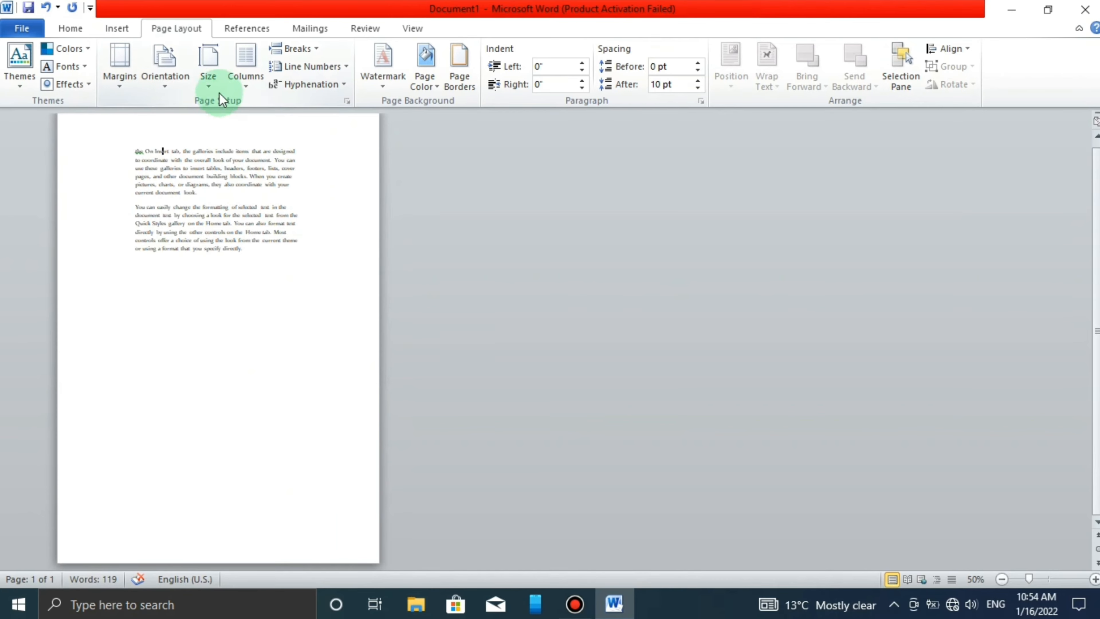
click(207, 66)
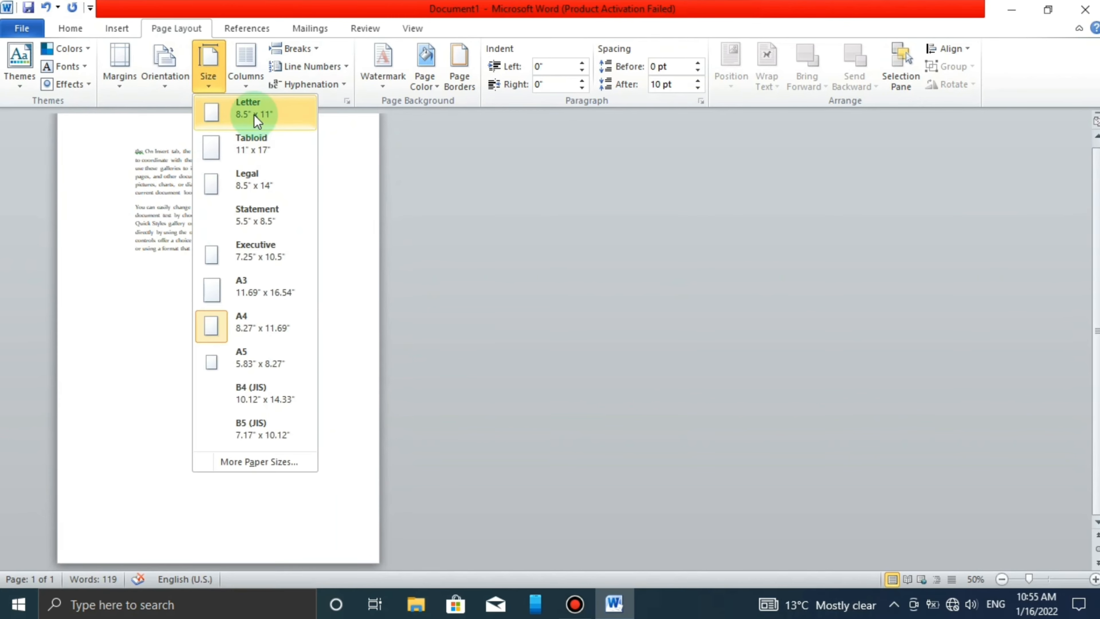
click(253, 115)
Try the Legal paper size, 8.5" x 14", check the page's full length and return to Letter
click(206, 59)
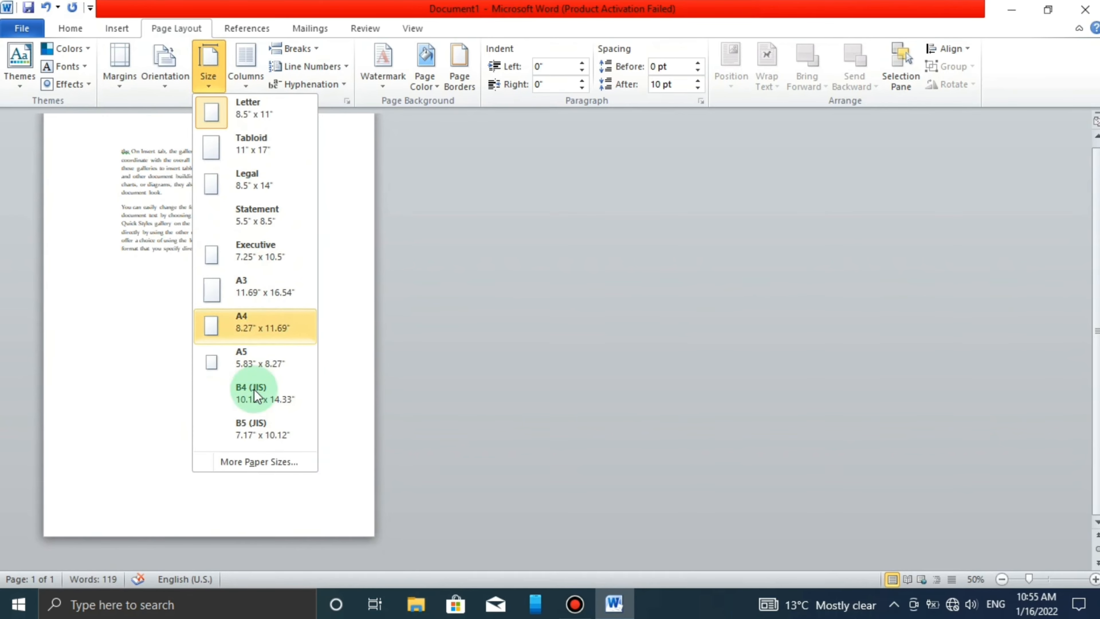
click(246, 188)
scroll(350, 243, down, 5)
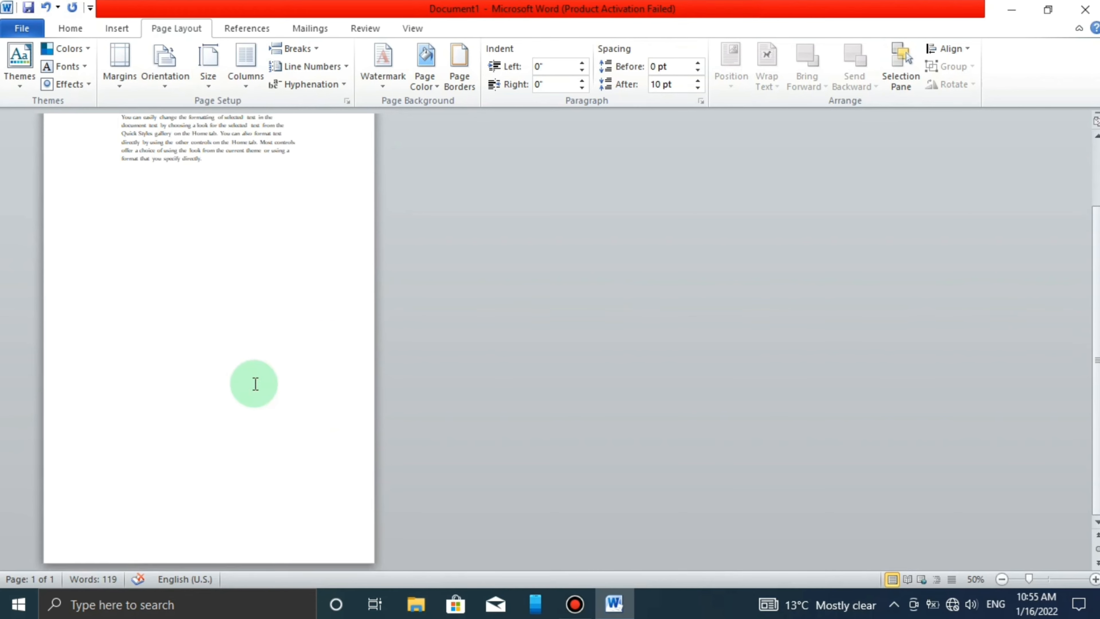
scroll(256, 384, up, 3)
scroll(255, 373, down, 2)
scroll(249, 351, up, 2)
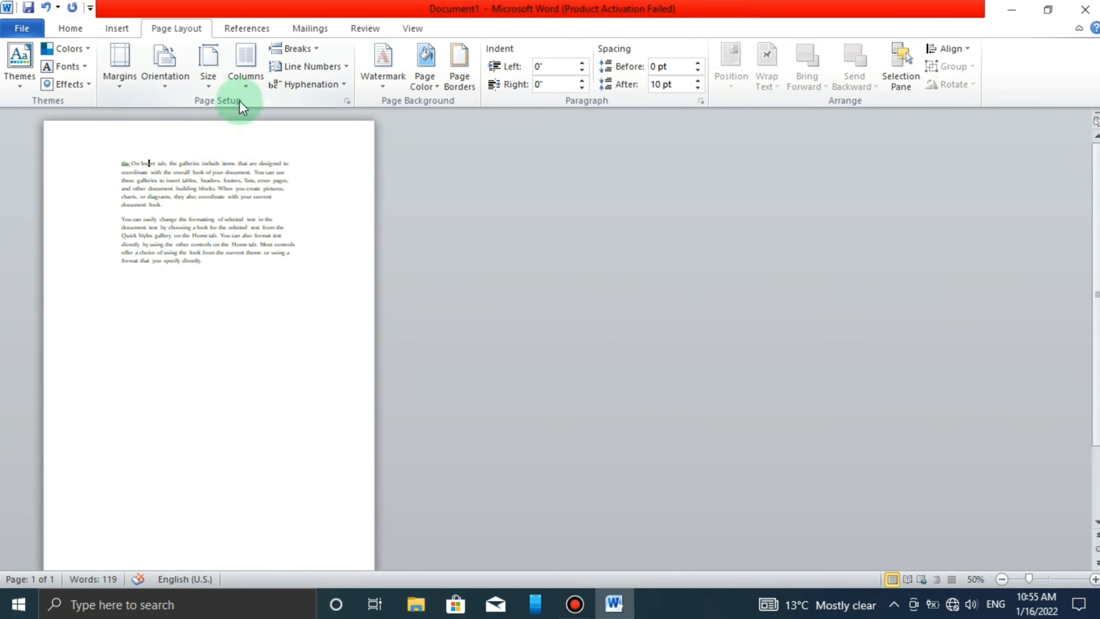
click(217, 80)
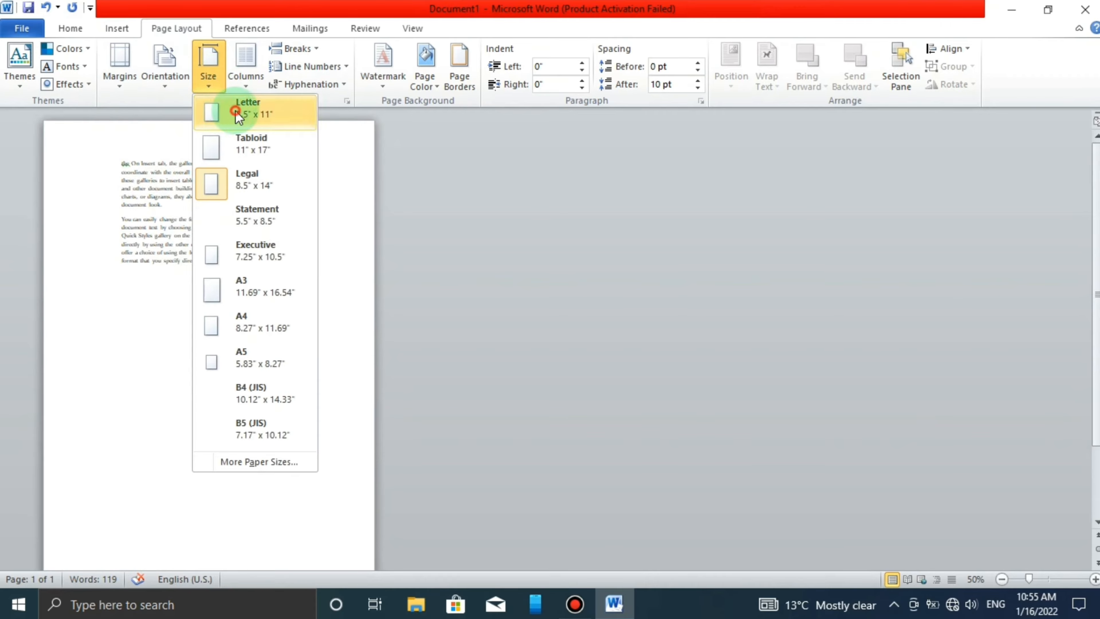
click(225, 108)
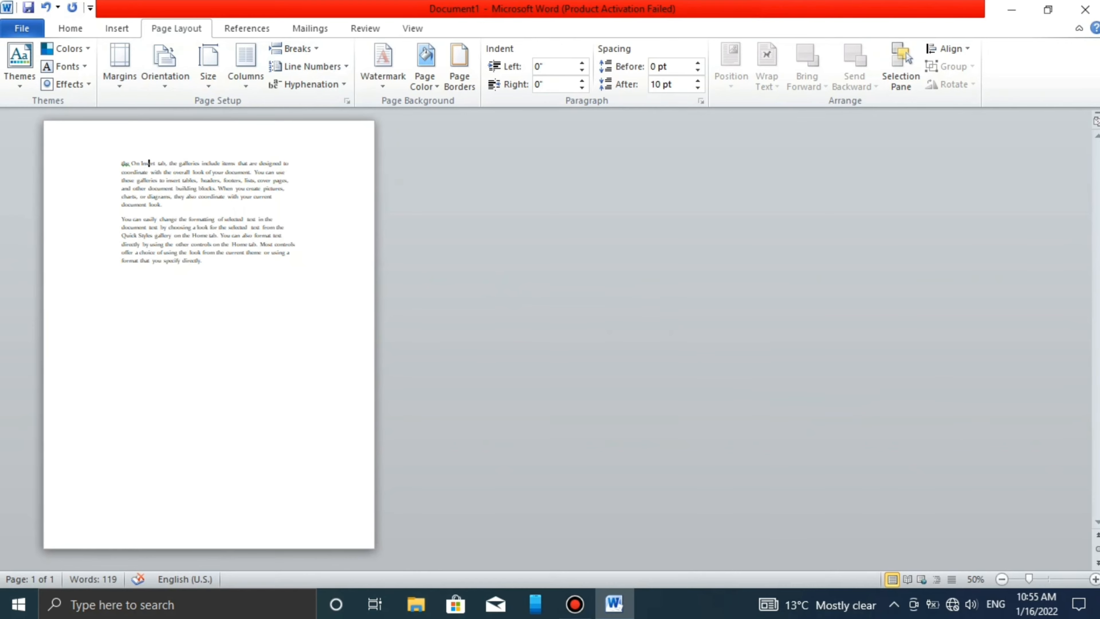
Set the page margins to the Normal preset with the document viewed at 140% zoom
click(1097, 579)
click(1097, 579)
click(1096, 579)
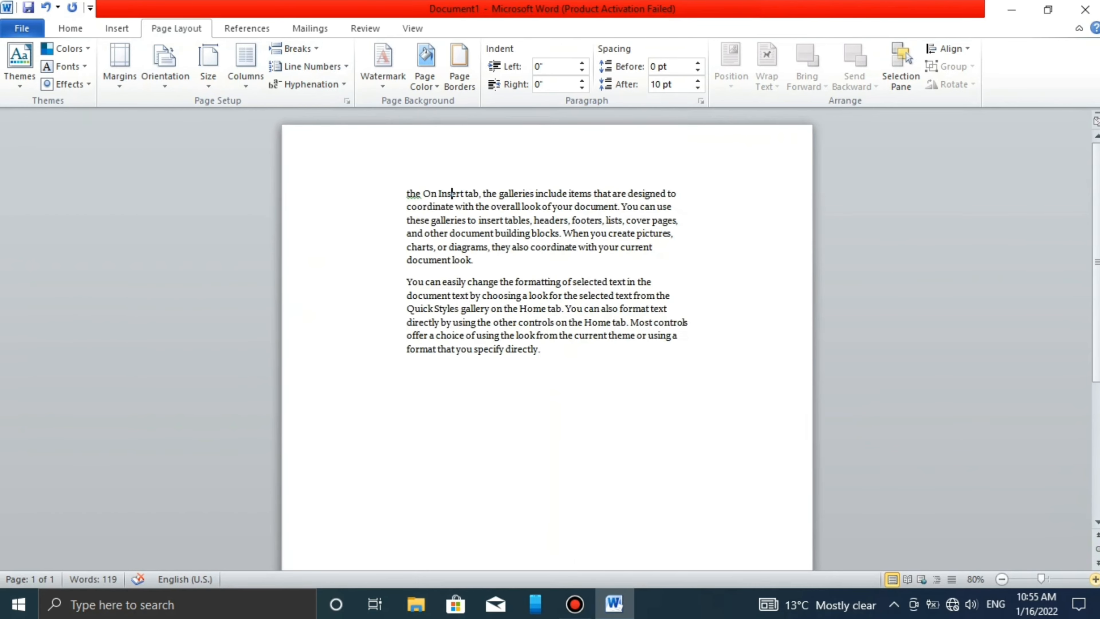
click(1096, 579)
click(1096, 579)
click(1096, 579)
click(1096, 580)
click(1095, 579)
click(1095, 580)
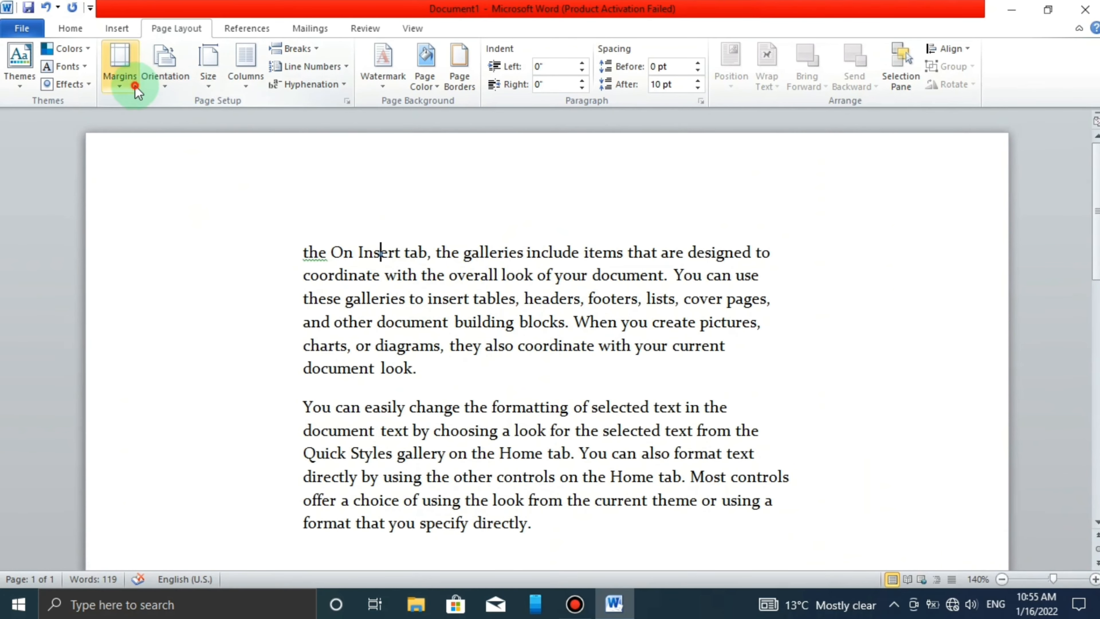
click(120, 70)
click(153, 120)
click(431, 407)
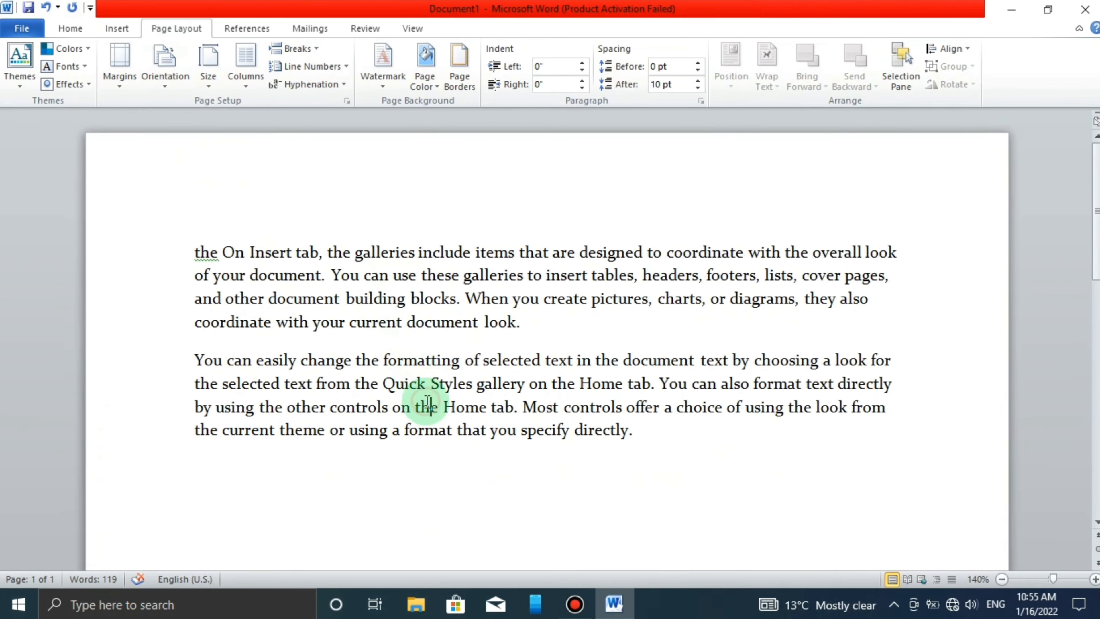
Lay out the document's text in two columns
click(243, 86)
click(594, 376)
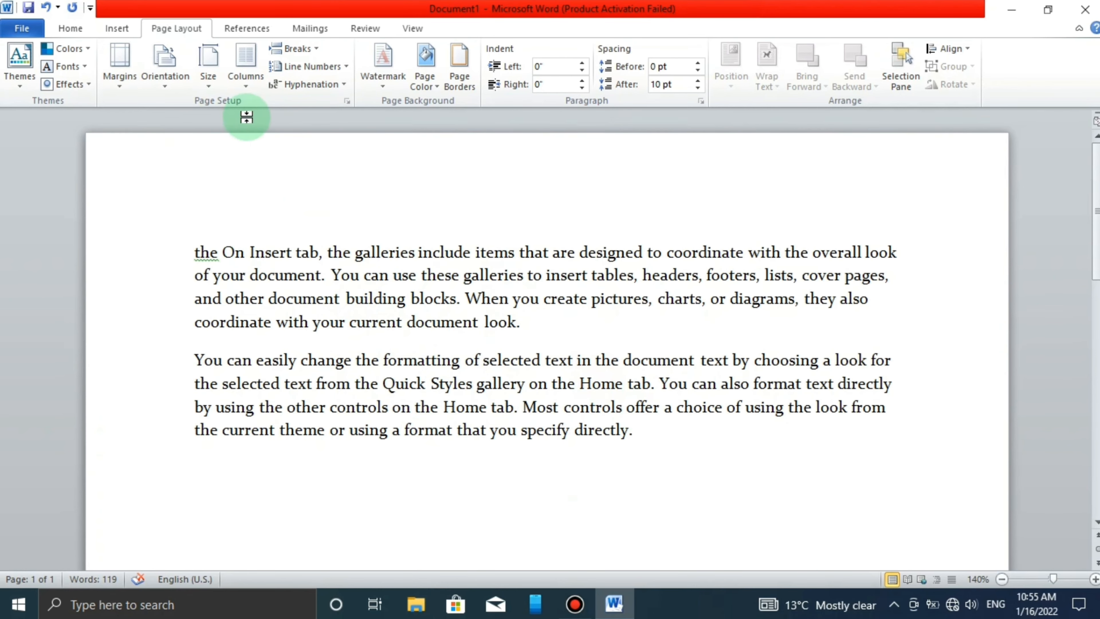
click(247, 90)
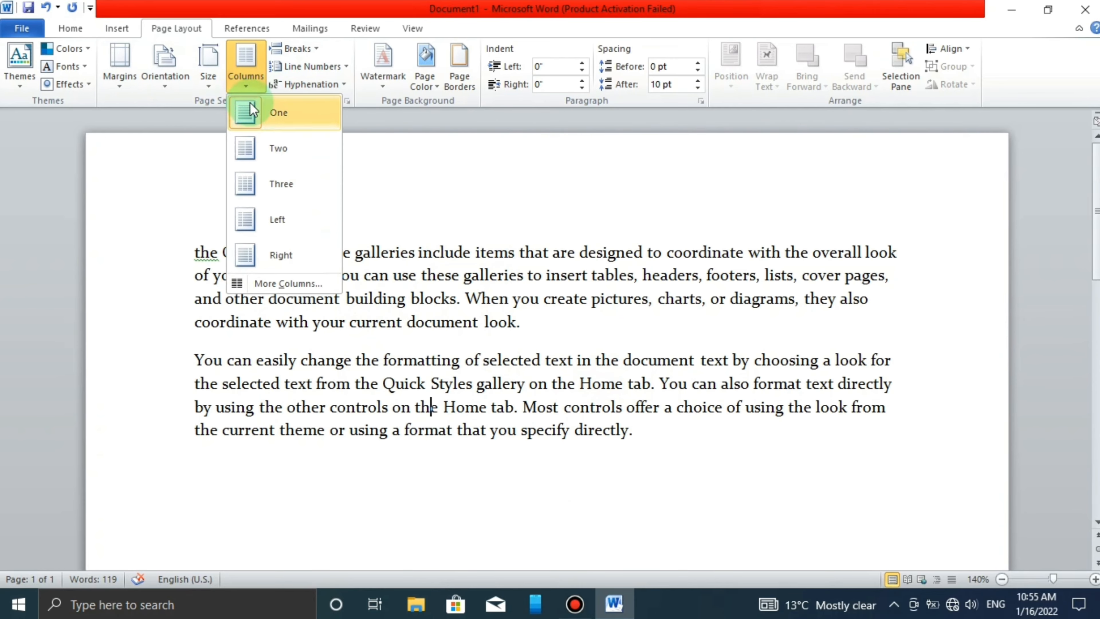
click(273, 160)
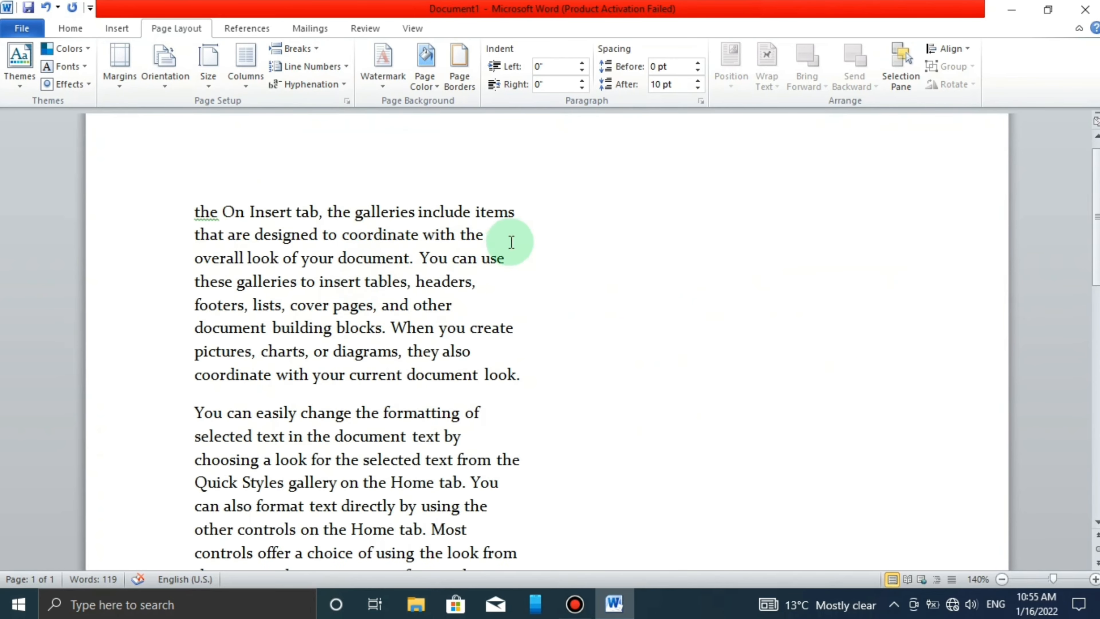
Arrange the text from the beginning through "in the document text by" in three columns
drag(173, 196, 403, 444)
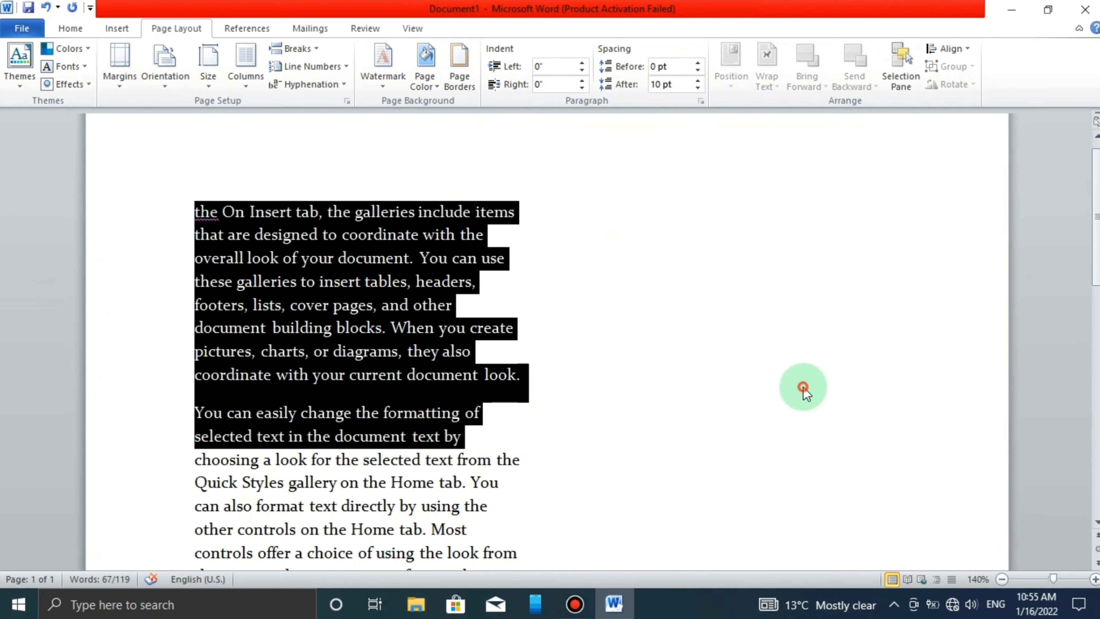
click(253, 72)
click(286, 193)
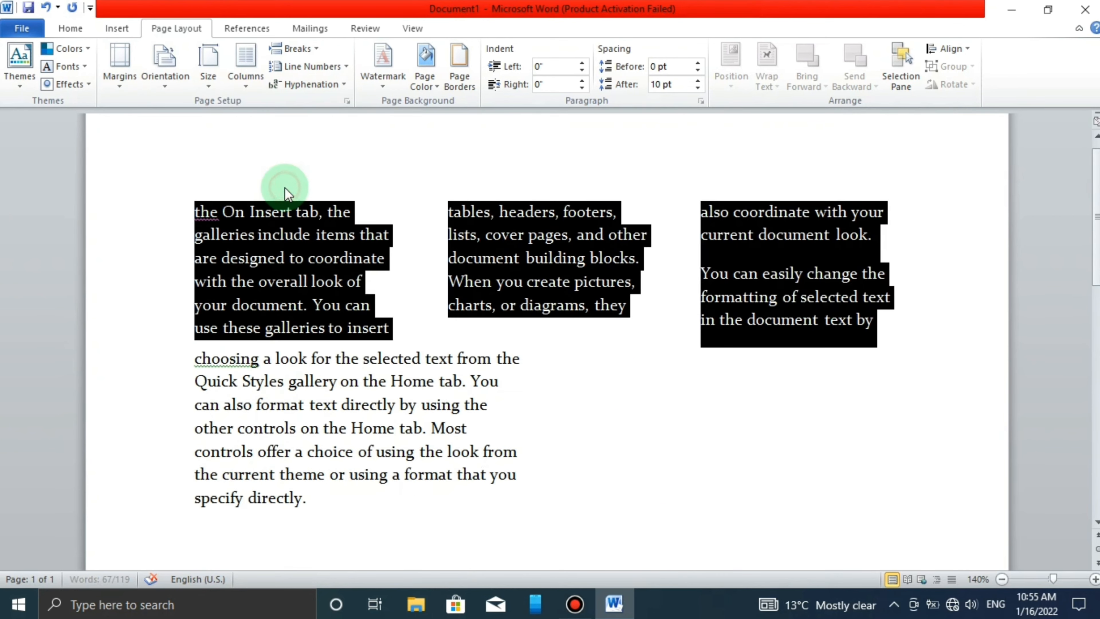
click(525, 259)
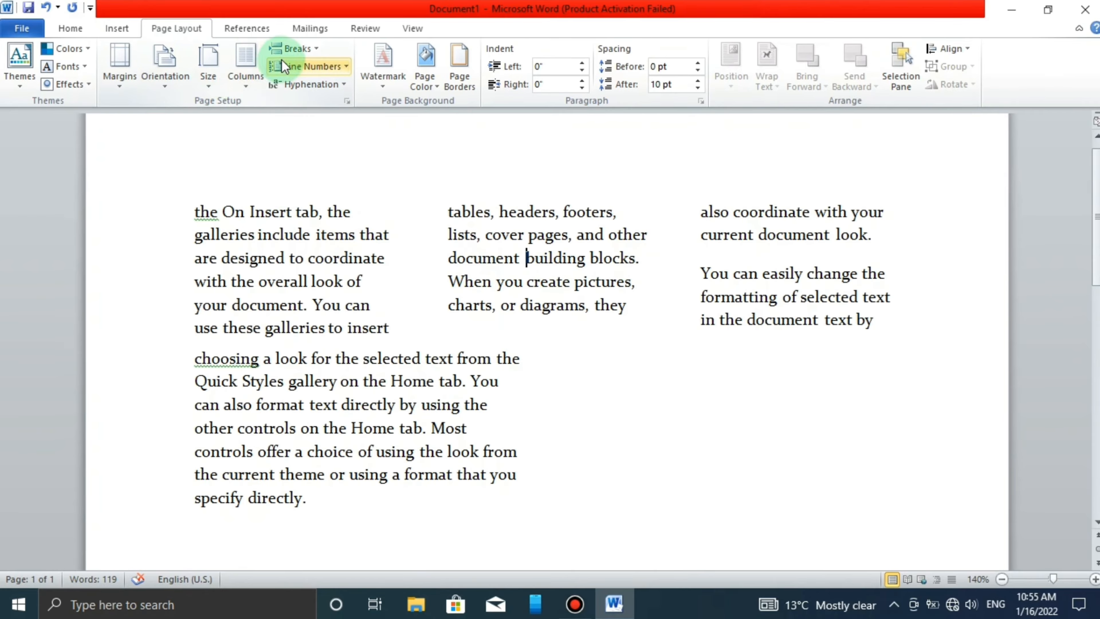
Try the Left column layout on the upper text section and set that section to one column
click(246, 66)
click(276, 218)
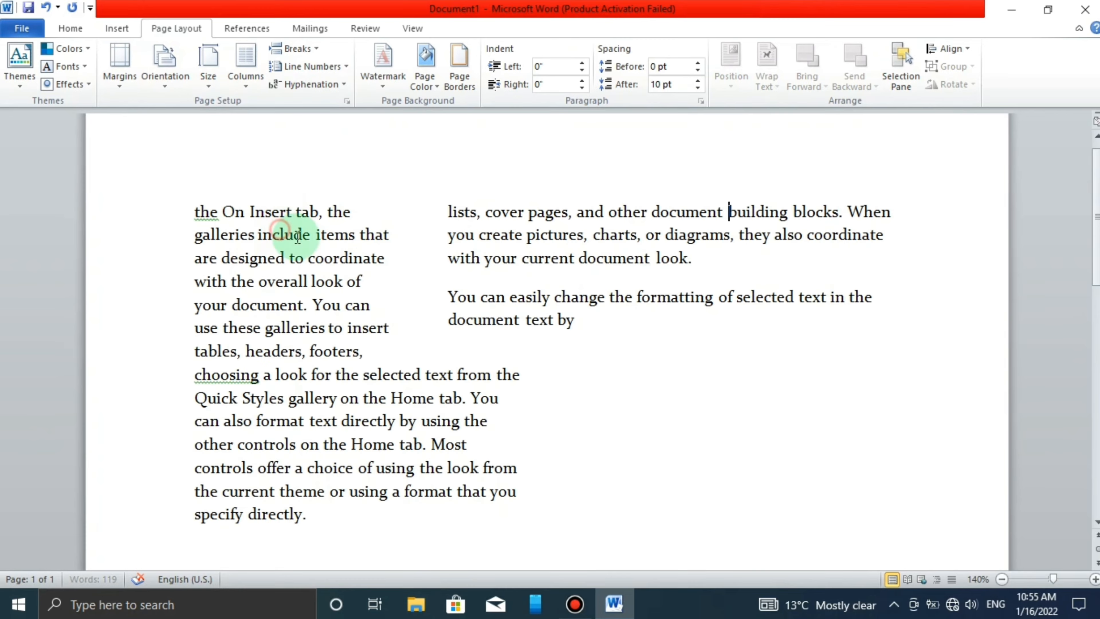
click(246, 92)
click(260, 109)
click(280, 173)
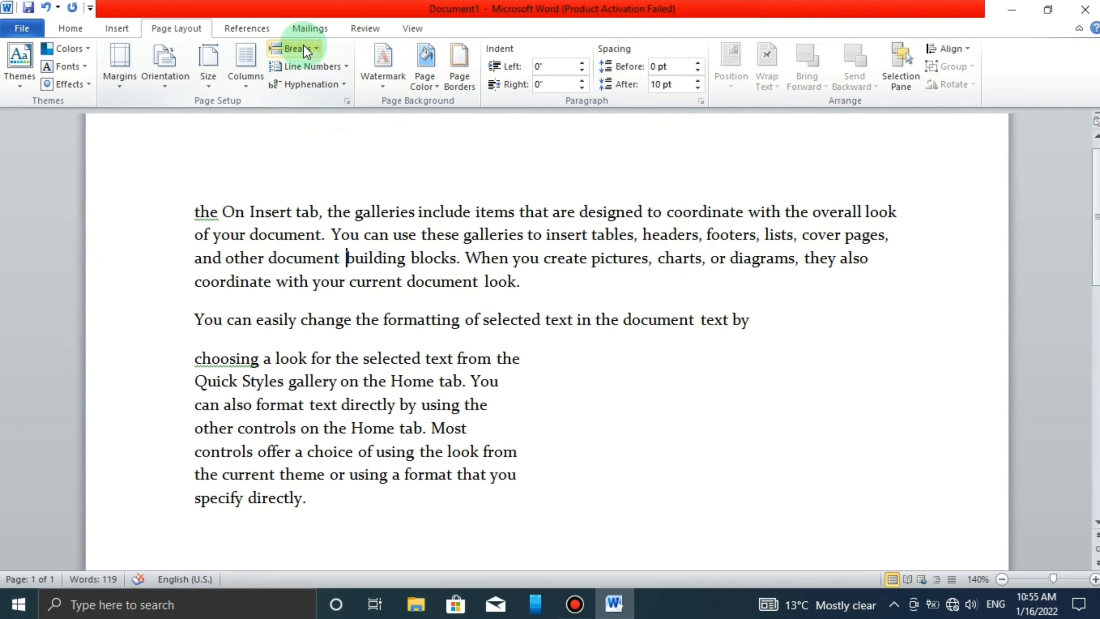
Insert a page break before "When you create pictures" in the first paragraph
click(461, 320)
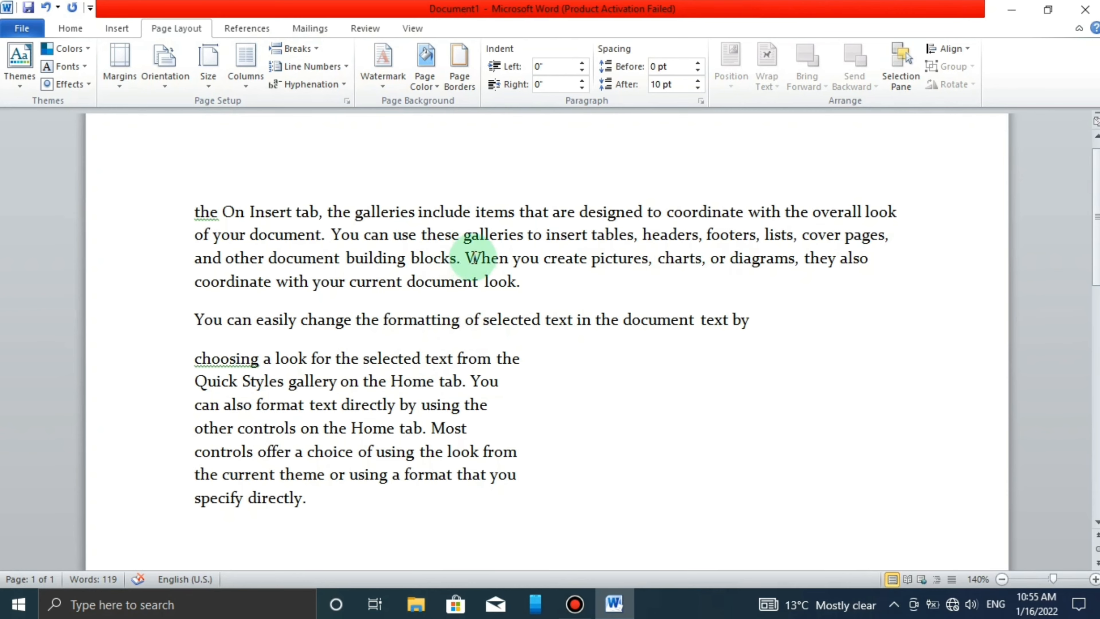
drag(466, 259, 562, 269)
click(485, 260)
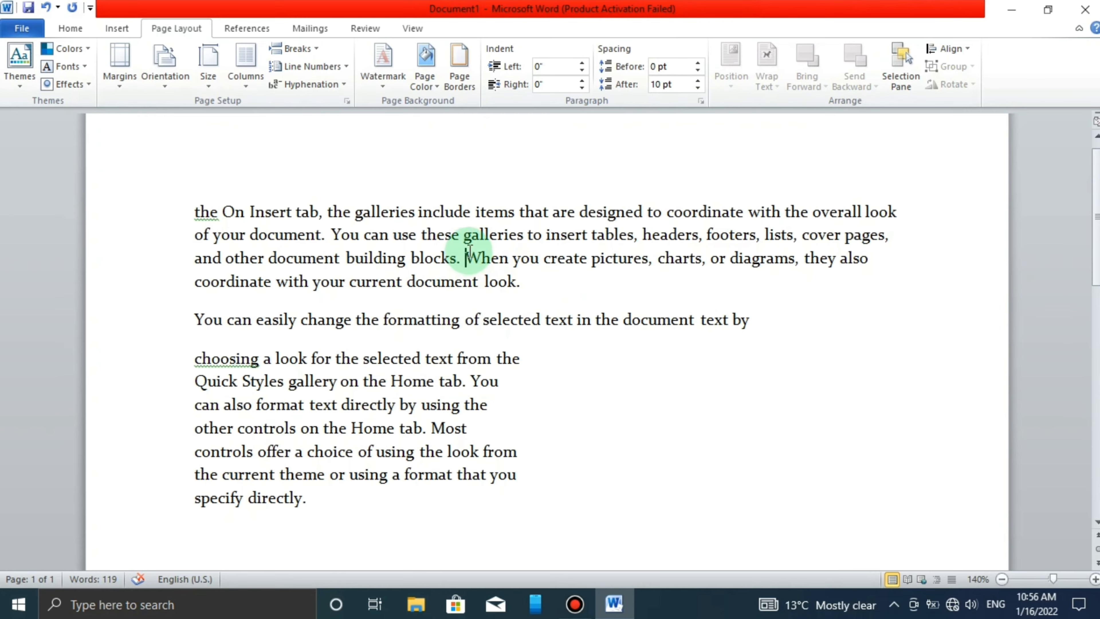
click(472, 251)
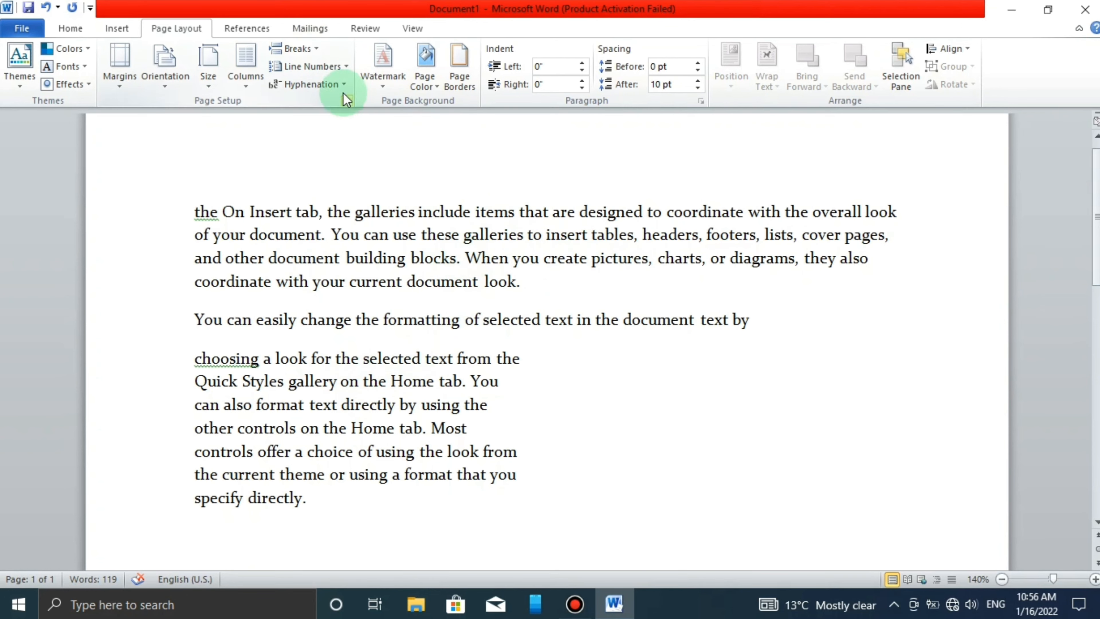
click(310, 51)
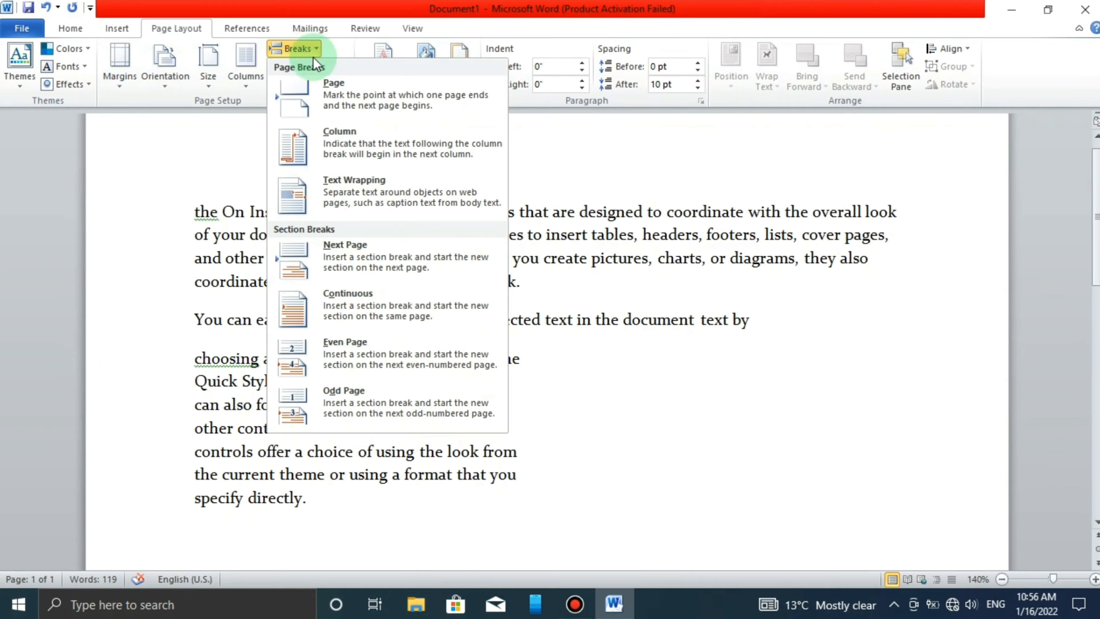
click(330, 84)
double_click(403, 405)
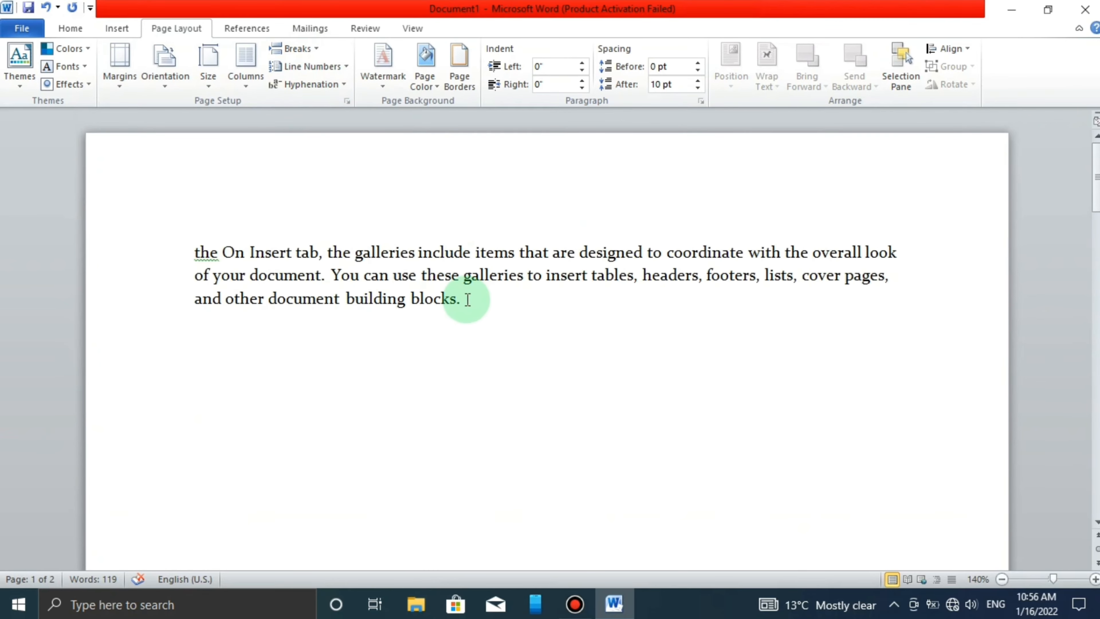
Examine how the page break splits the first paragraph between the first and second pages
drag(474, 299, 668, 318)
click(604, 319)
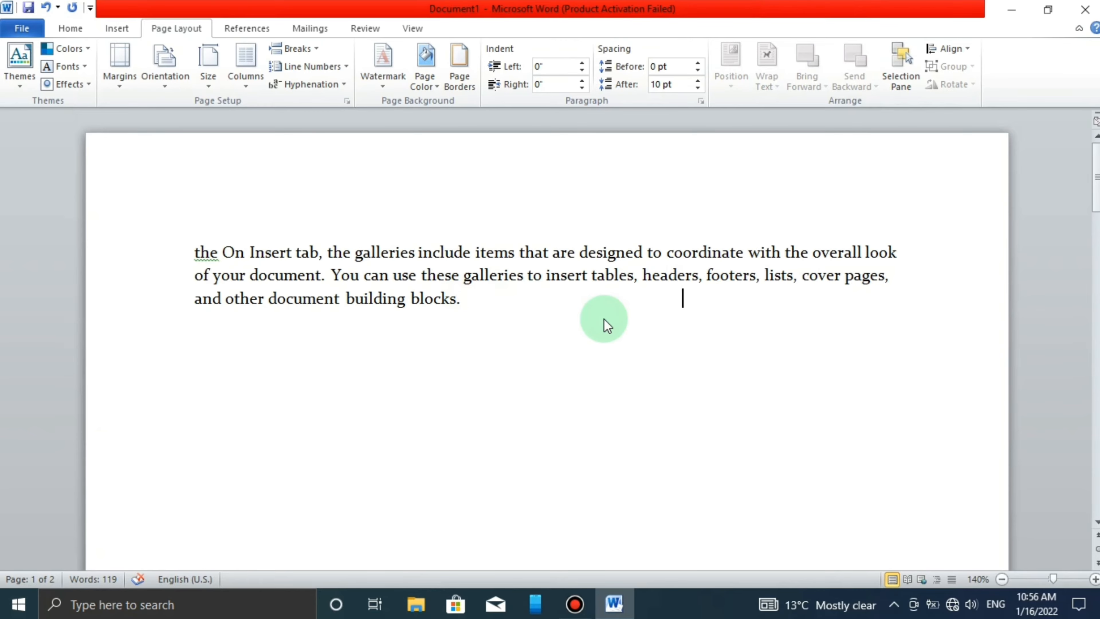
scroll(604, 319, down, 5)
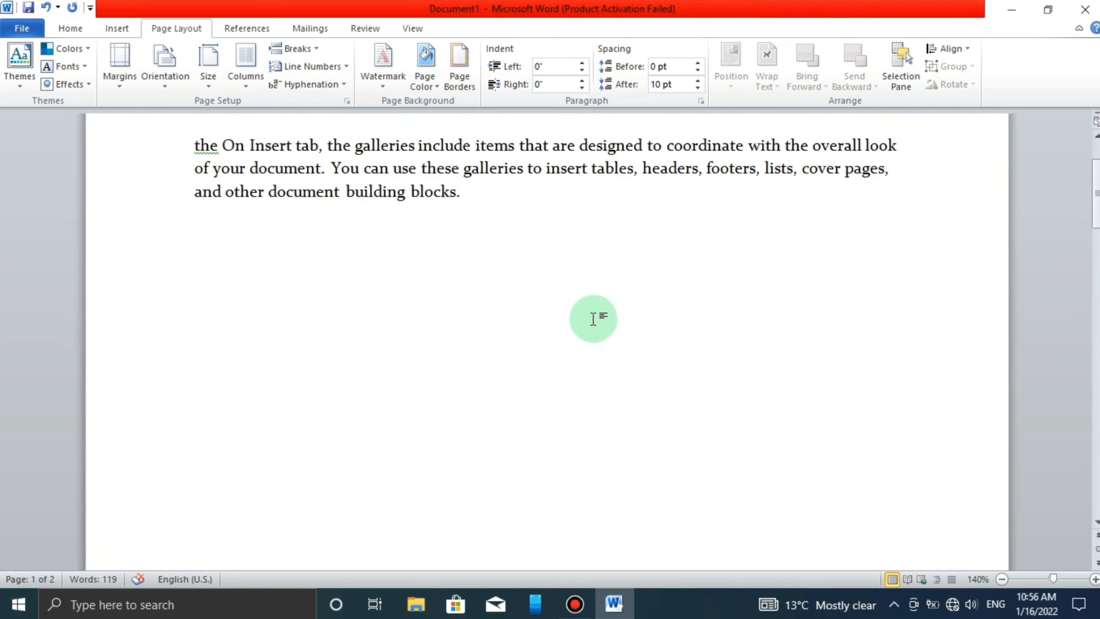
scroll(594, 319, down, 8)
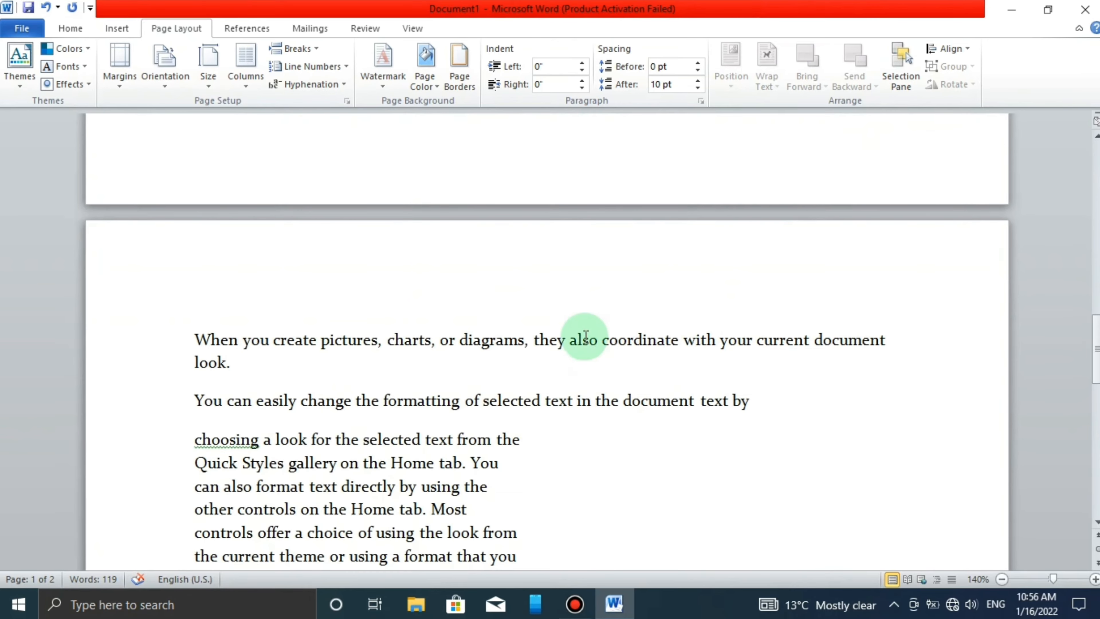
drag(216, 344, 307, 349)
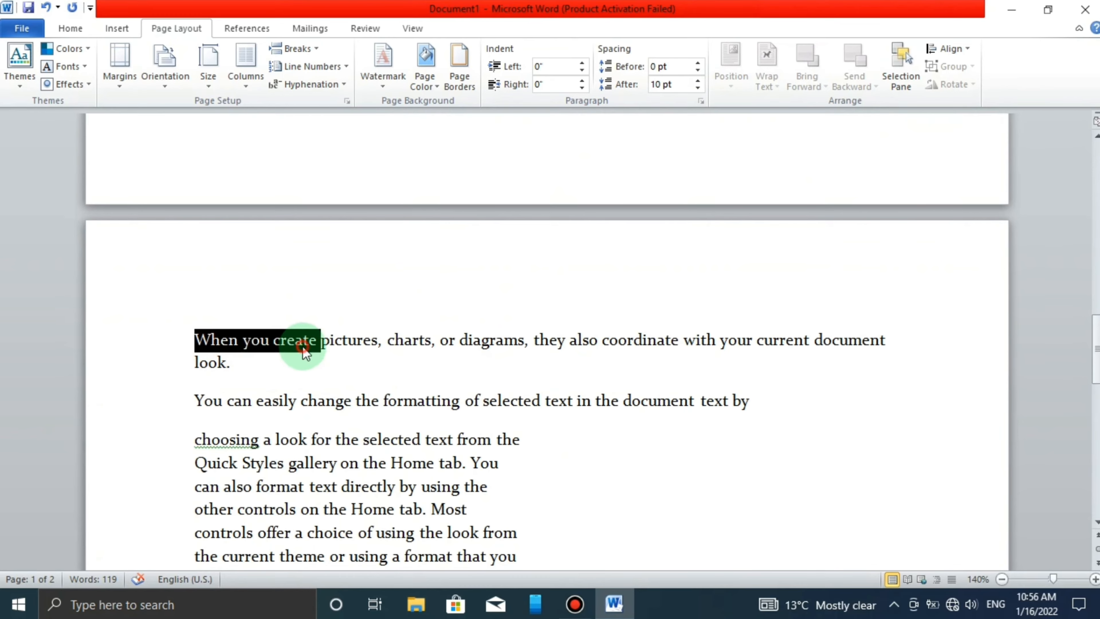
click(305, 344)
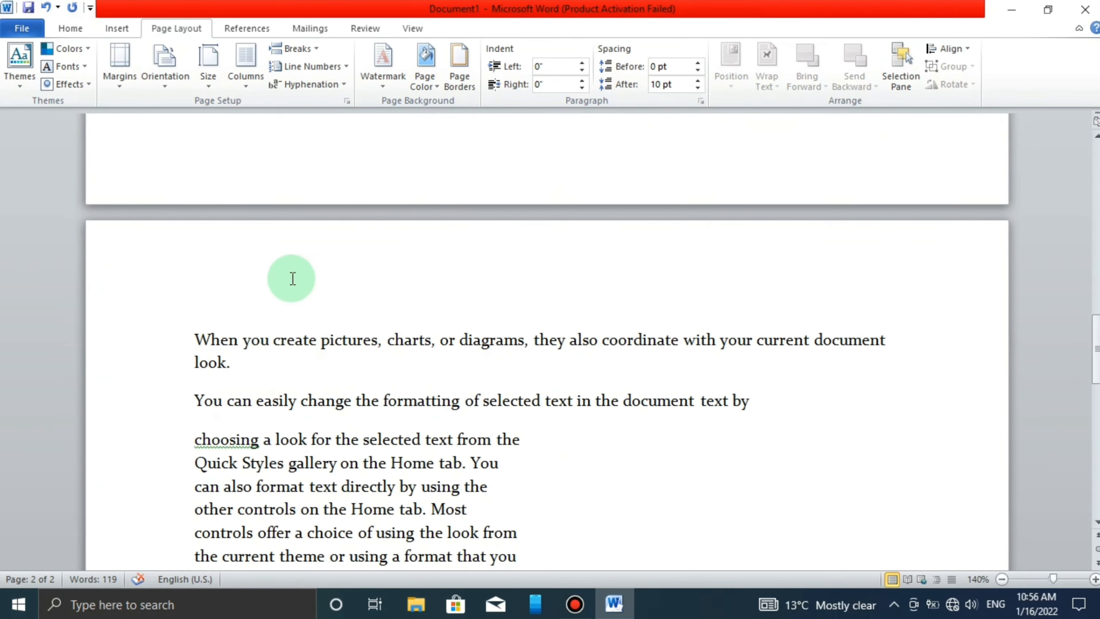
scroll(293, 278, up, 15)
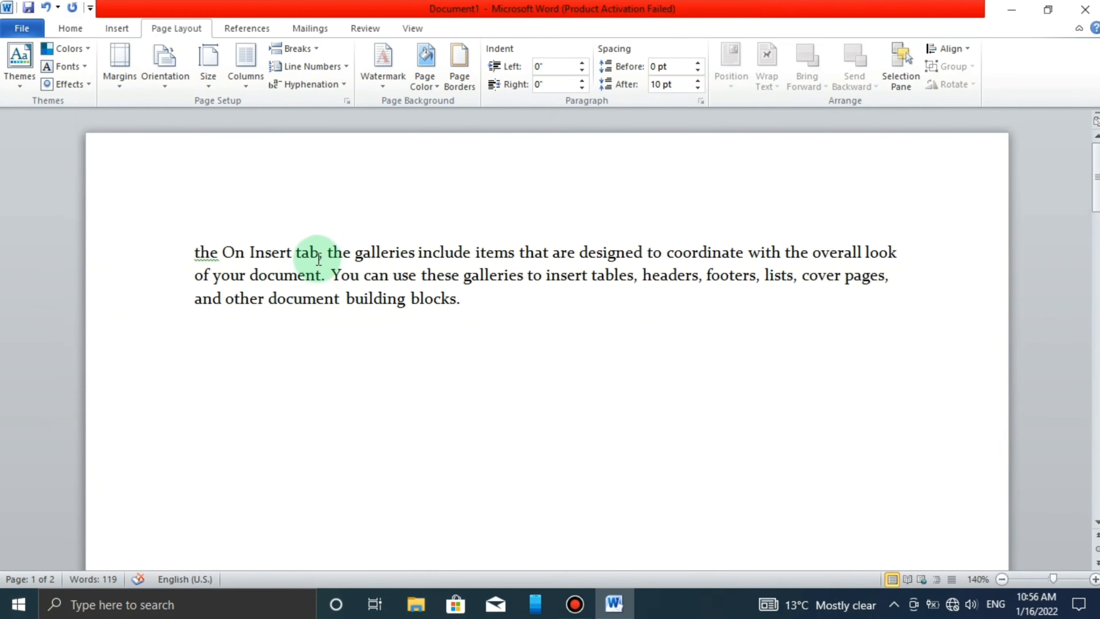
Undo all the text and layout changes back to an empty document
key(ctrl+z)
key(ctrl+z)
key(ctrl+z)
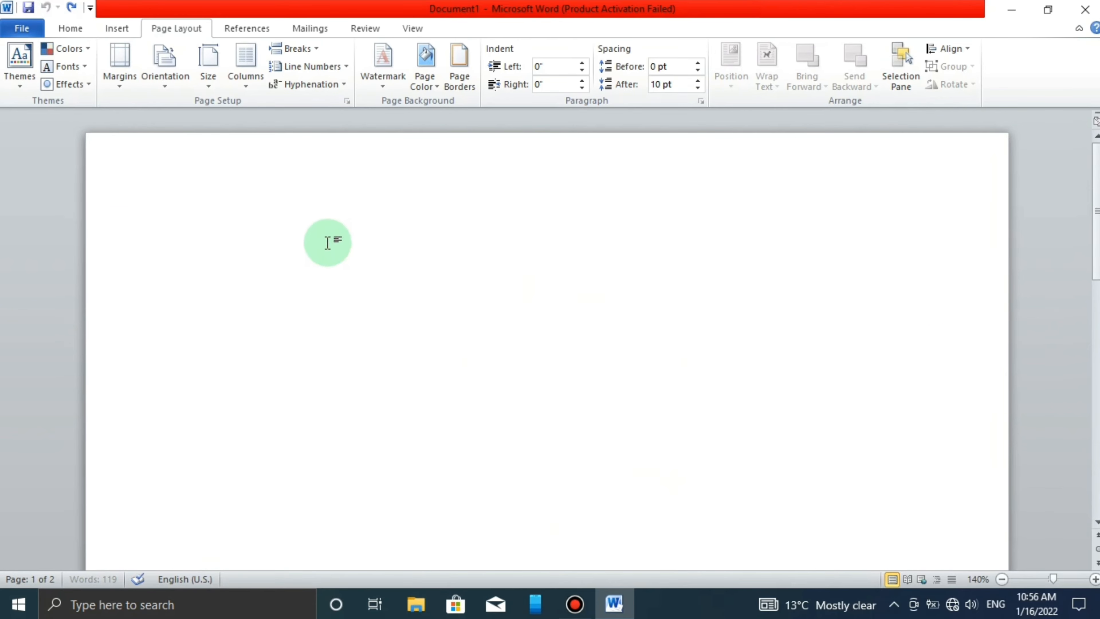
Generate two paragraphs of sample text with =rand(2)
text(=)
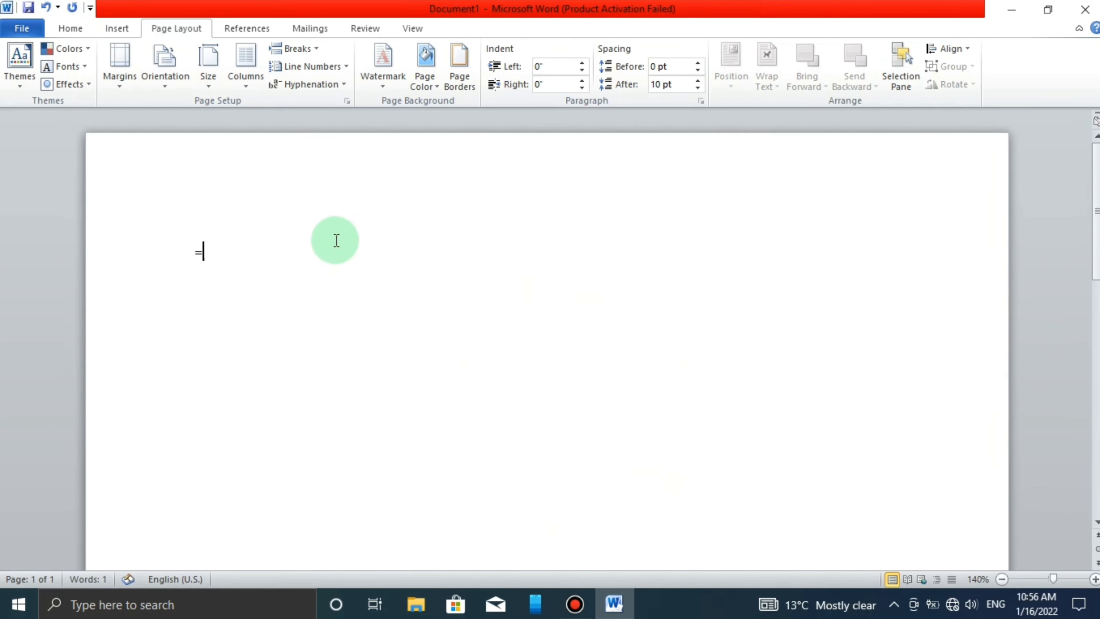
text(rand()
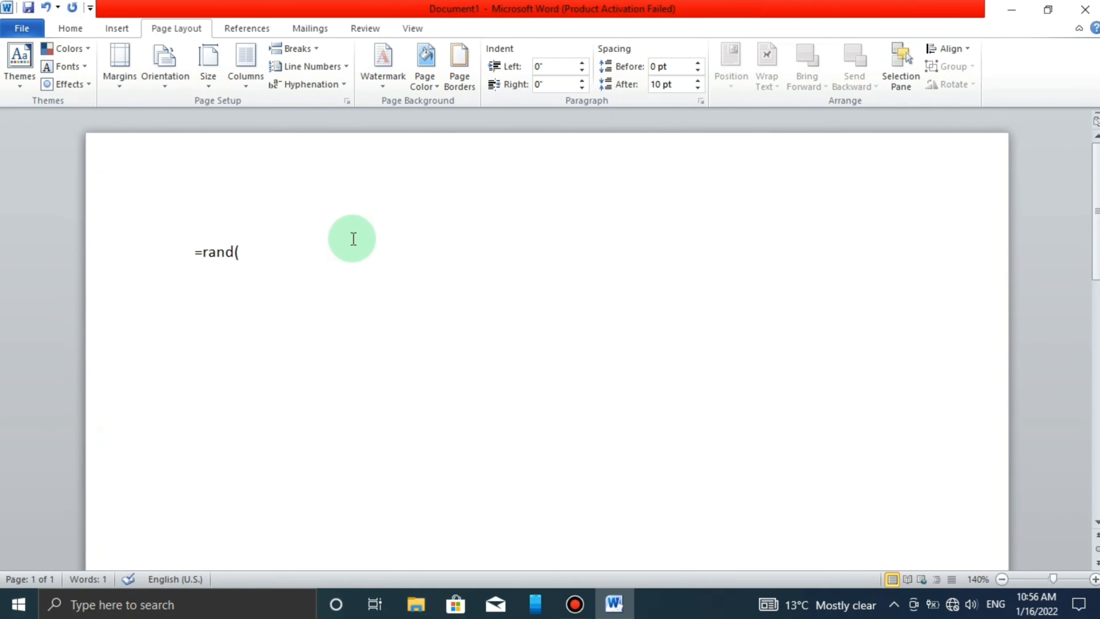
text(2))
key(Return)
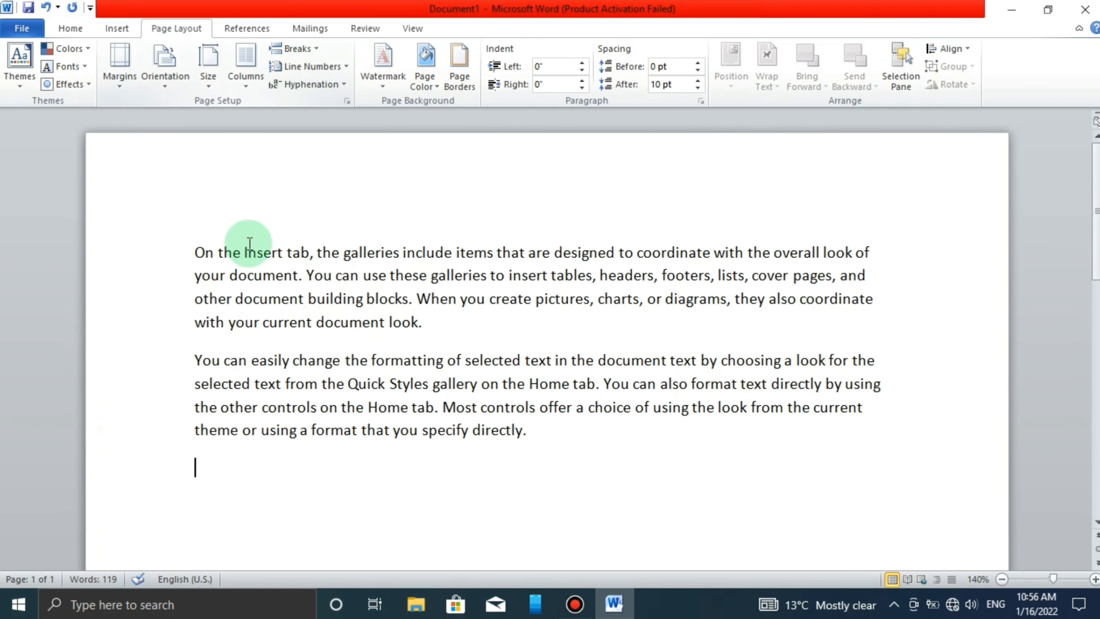
Try continuous line numbering on the document's text and set line numbering back to None
click(197, 253)
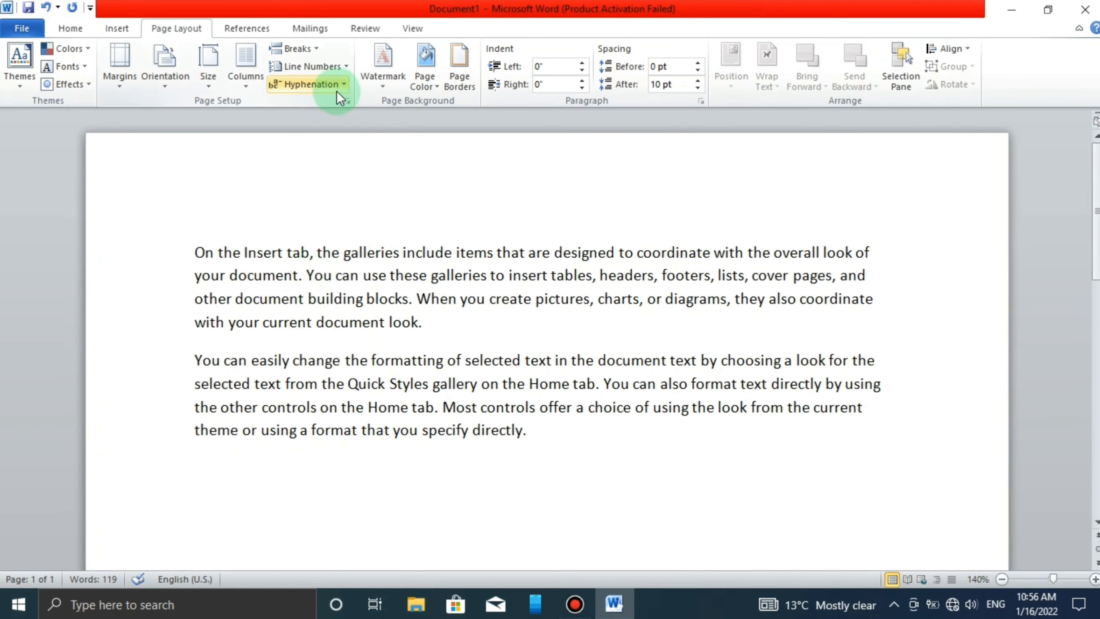
click(338, 67)
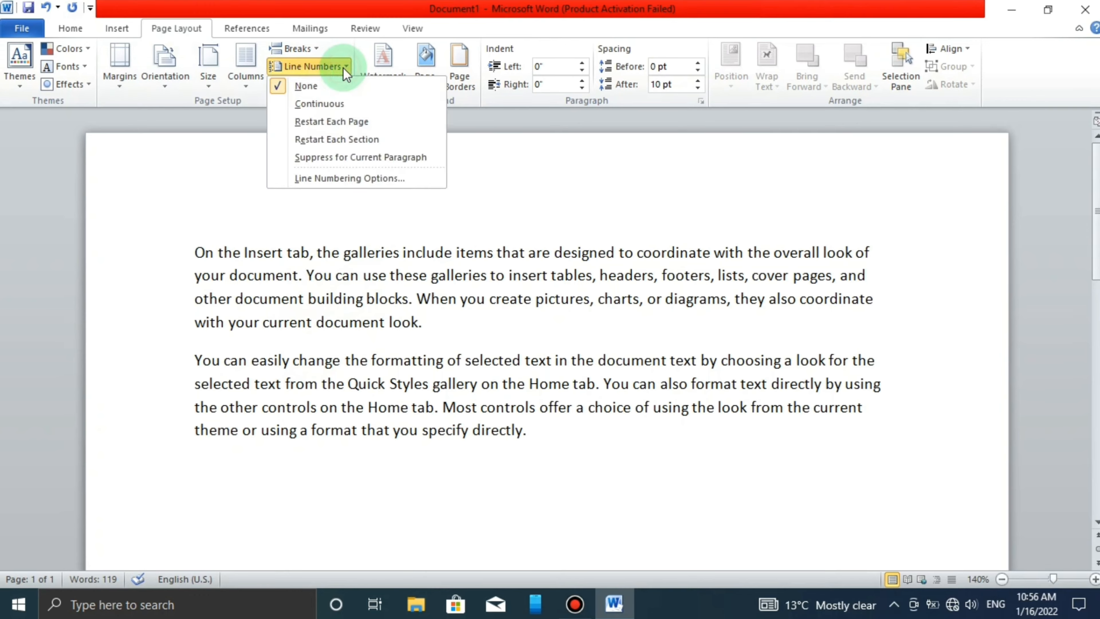
click(314, 106)
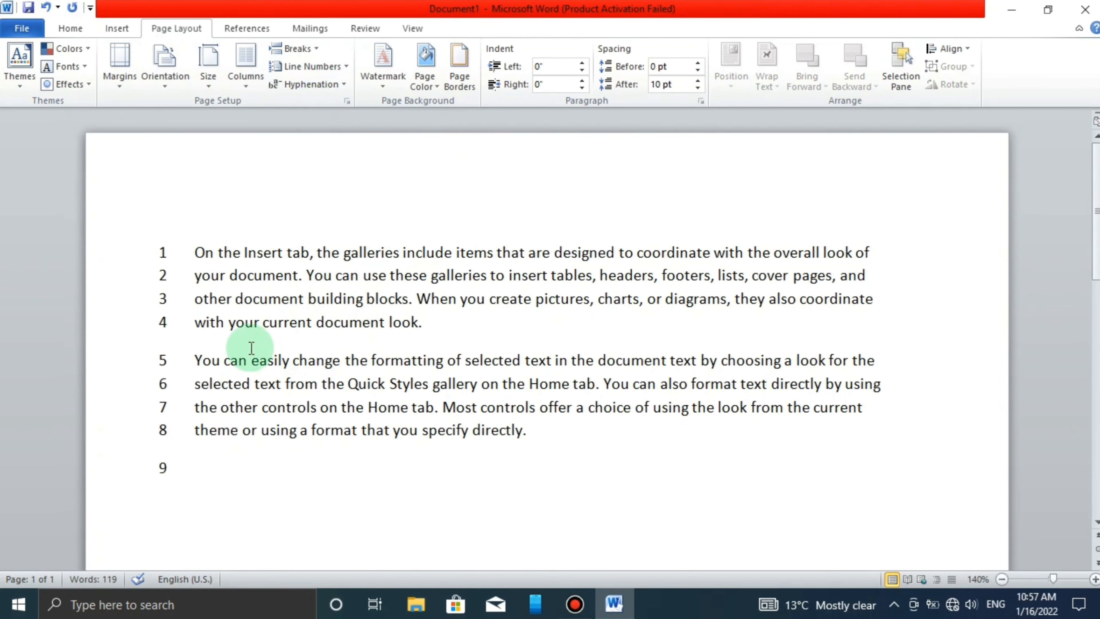
click(329, 67)
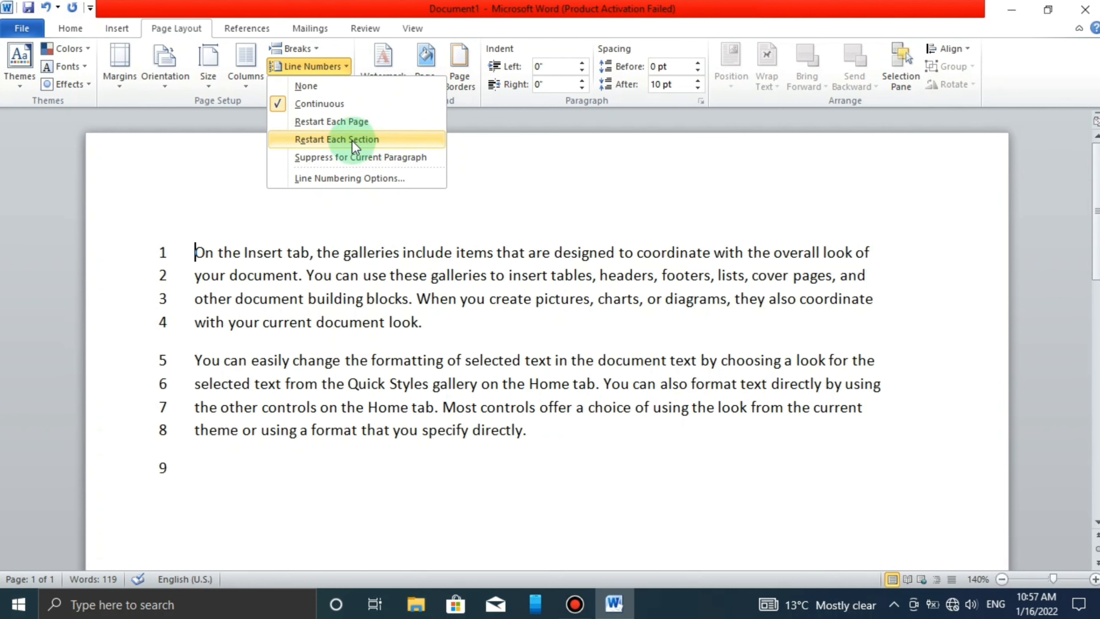
click(320, 87)
click(326, 66)
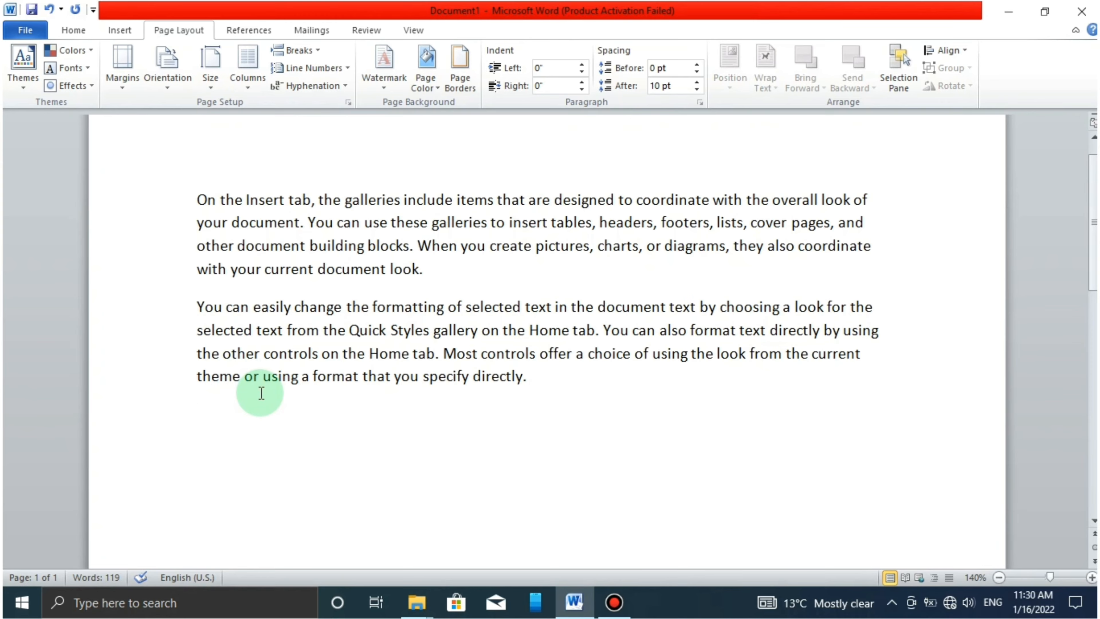
Add a third paragraph of random filler text below the sample text, starting with "Hvbhyb iug yuy" and ending with "hgb fu"
text(hvbhyb iug yuy guy guy guiy g)
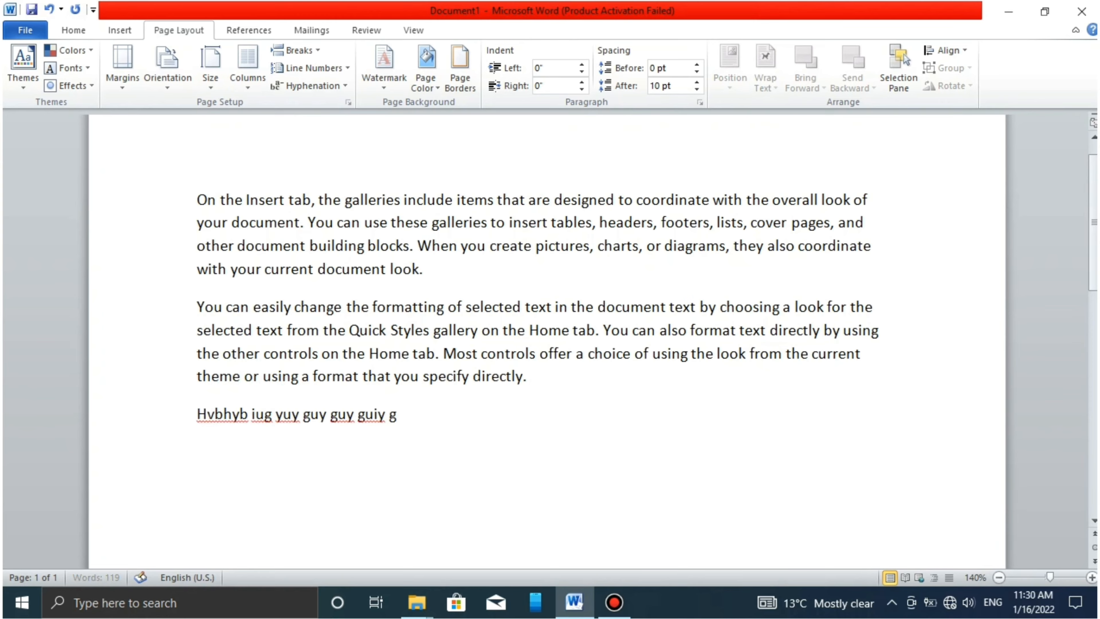
text(ouy gu8y f7y uyr v76y6rf uyt 87 uy t)
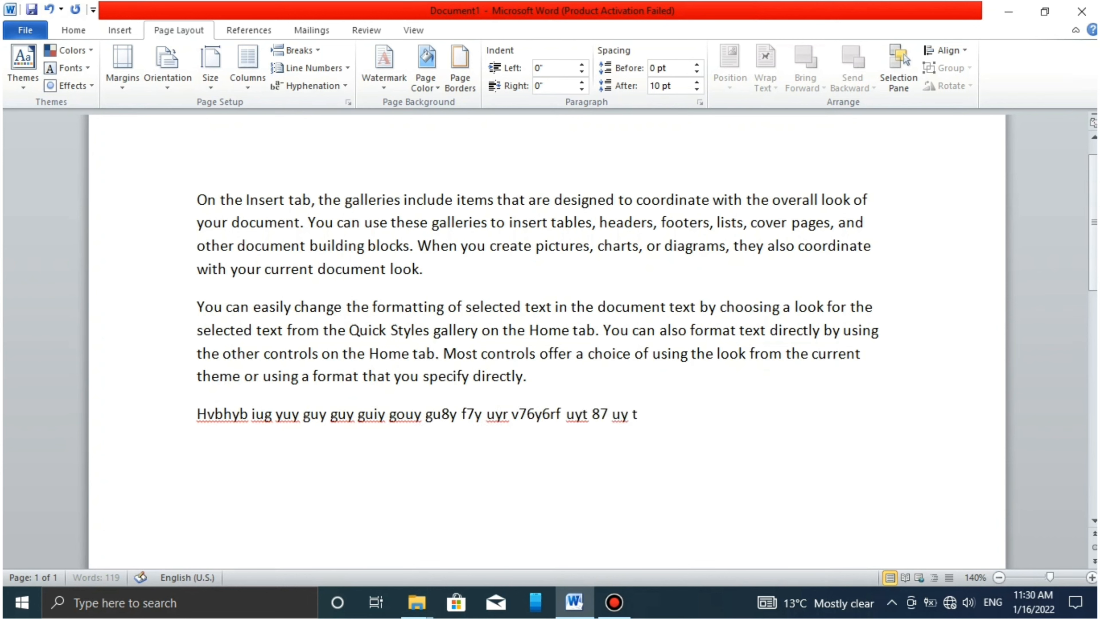
text(iuyf uy r877 8iuy86 f uy6 hgb)
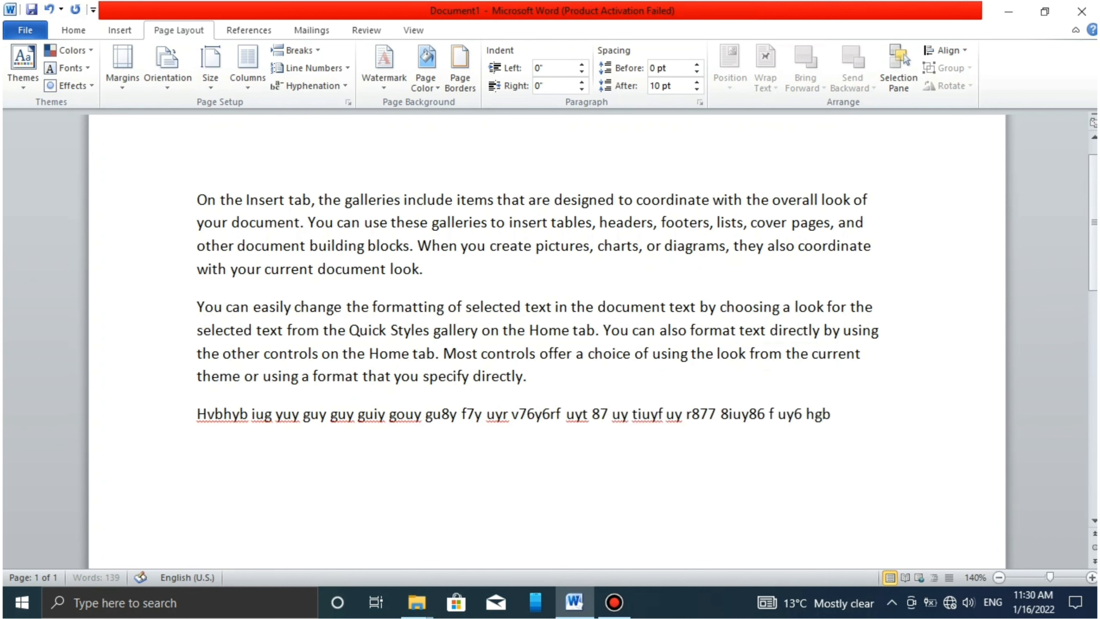
text( fu)
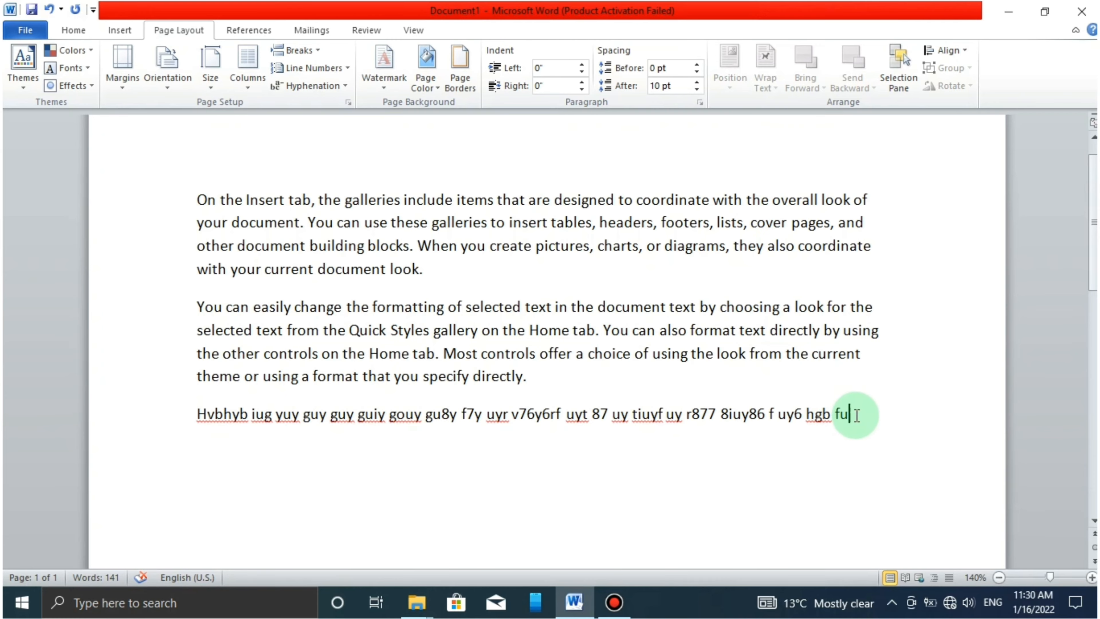
Lengthen the filler paragraph's last word to test how it wraps at the line end, and trim it to "fugjgj"
text(gjgjhghj)
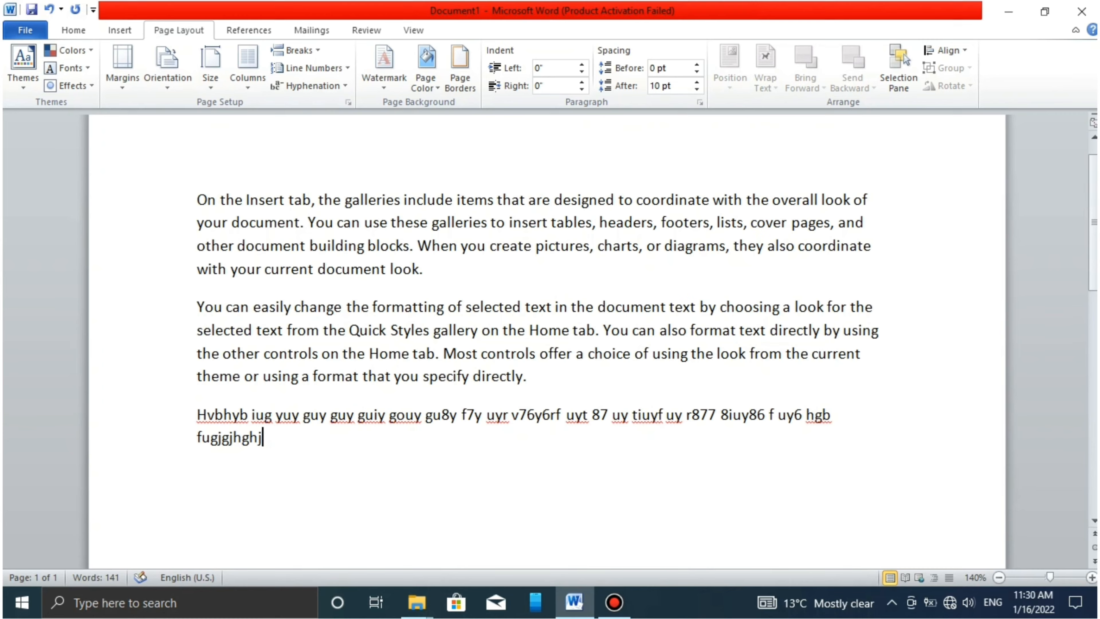
key(BackSpace)
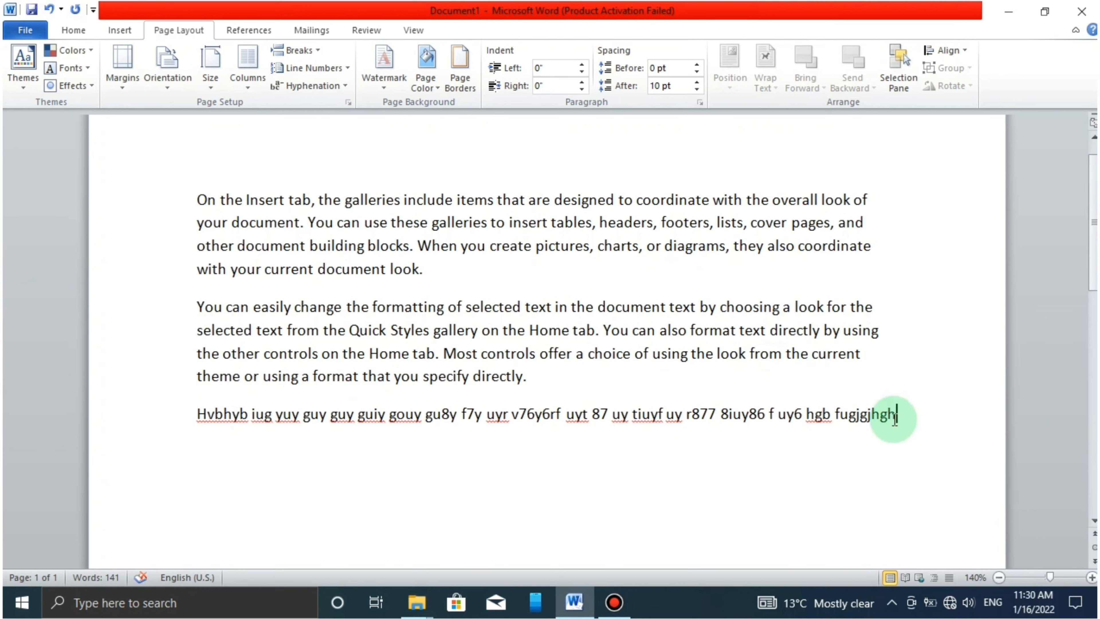
text(t)
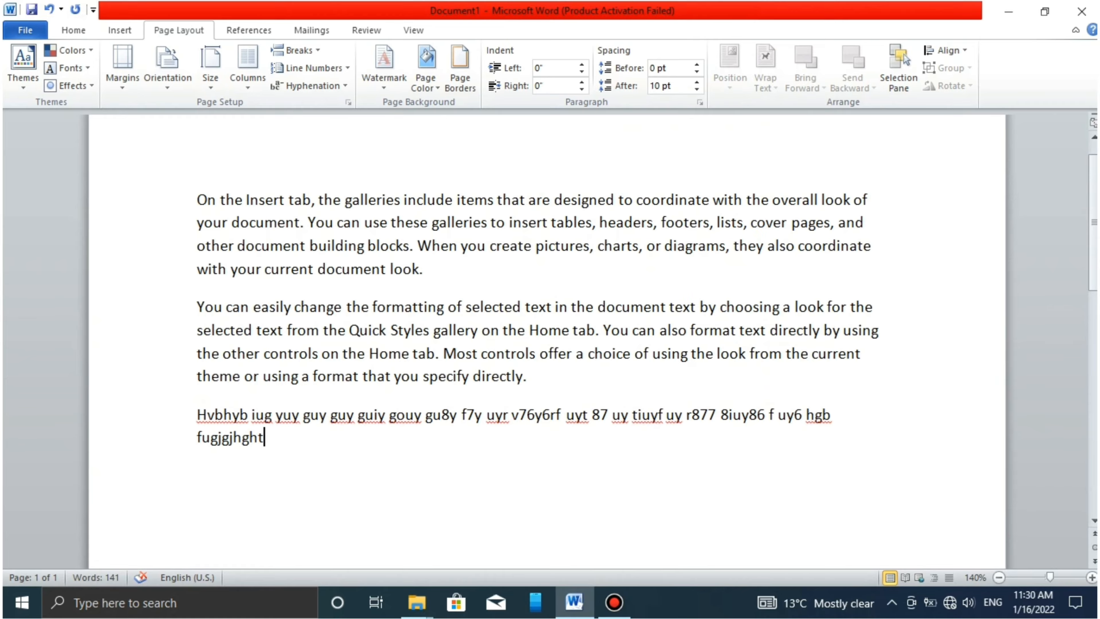
key(BackSpace)
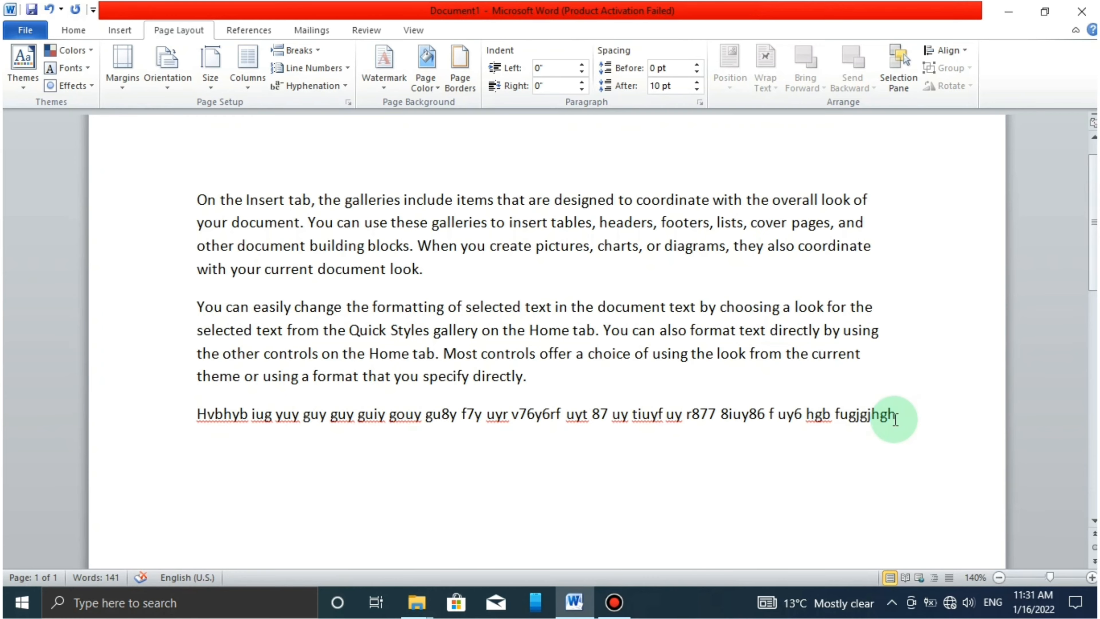
text(e)
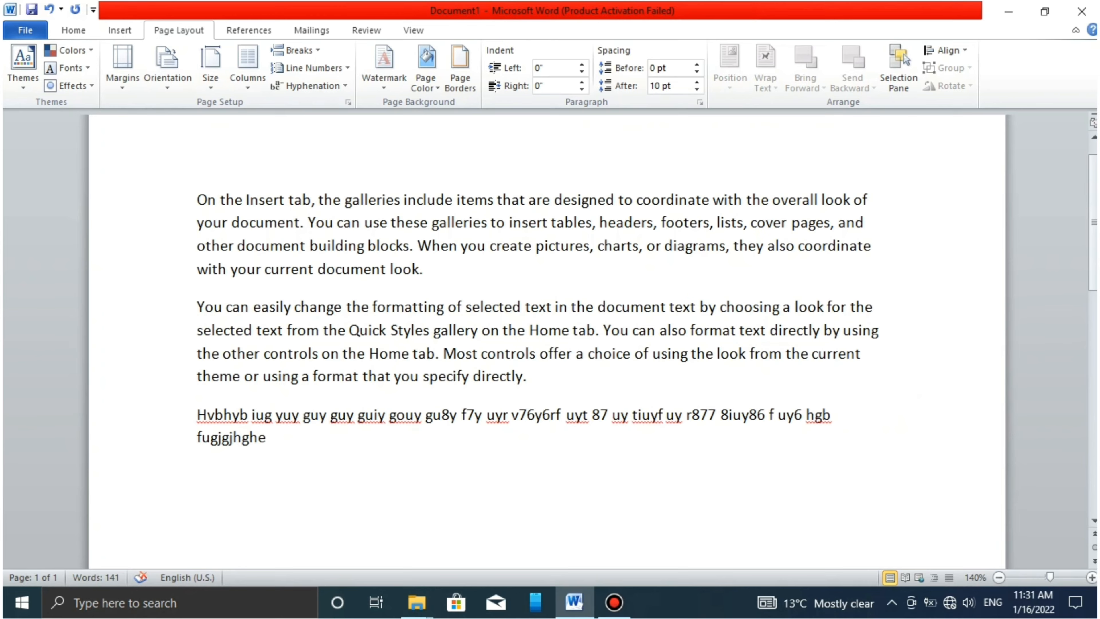
text(gd)
key(BackSpace)
key(BackSpace)
key(BackSpace)
key(BackSpace)
key(BackSpace)
key(BackSpace)
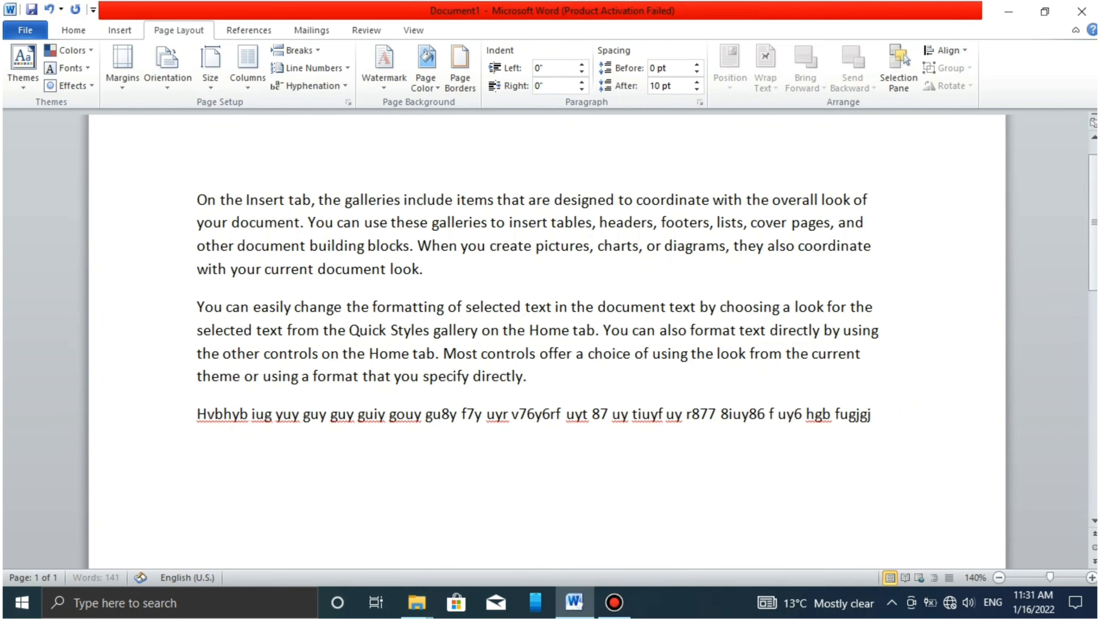
Turn on automatic hyphenation and extend the filler paragraph with random words until its final long word runs onto a third line
click(313, 86)
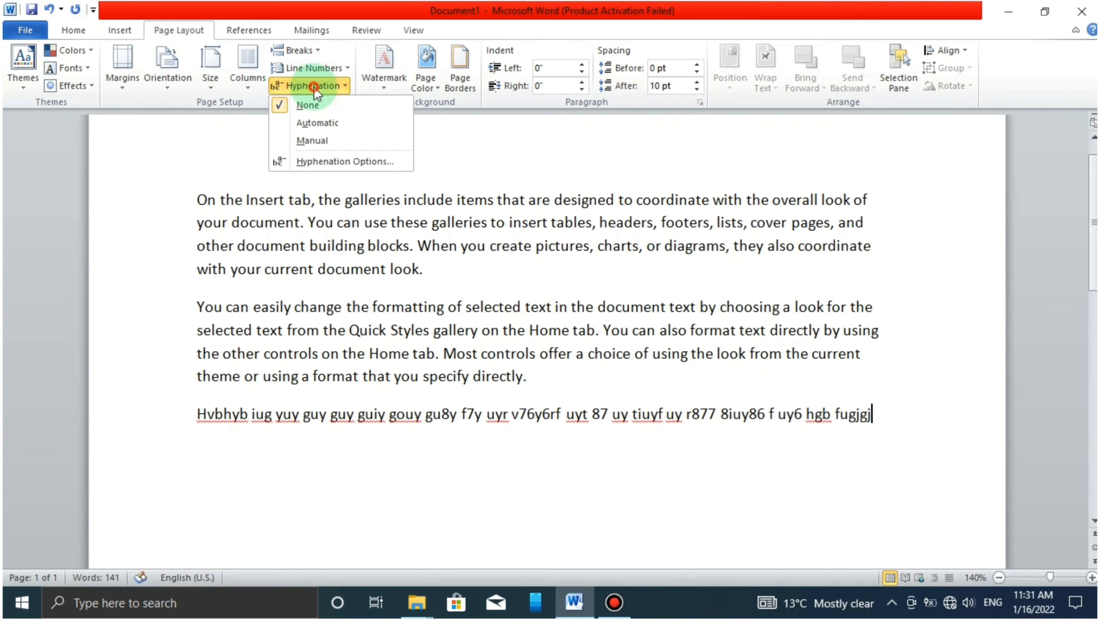
click(327, 125)
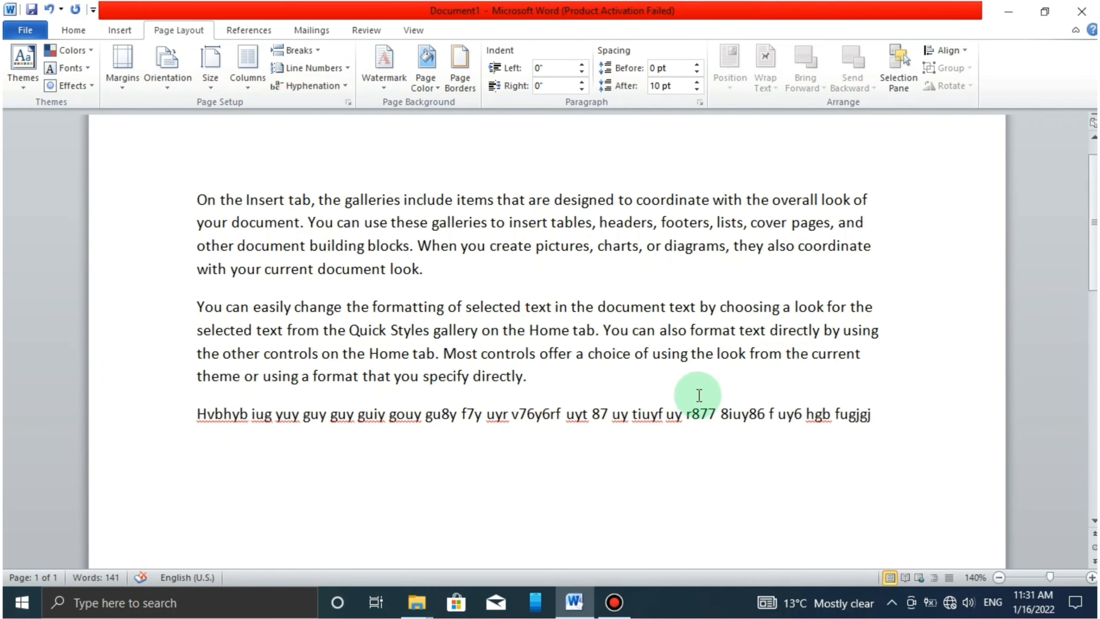
text(hgfhghgf)
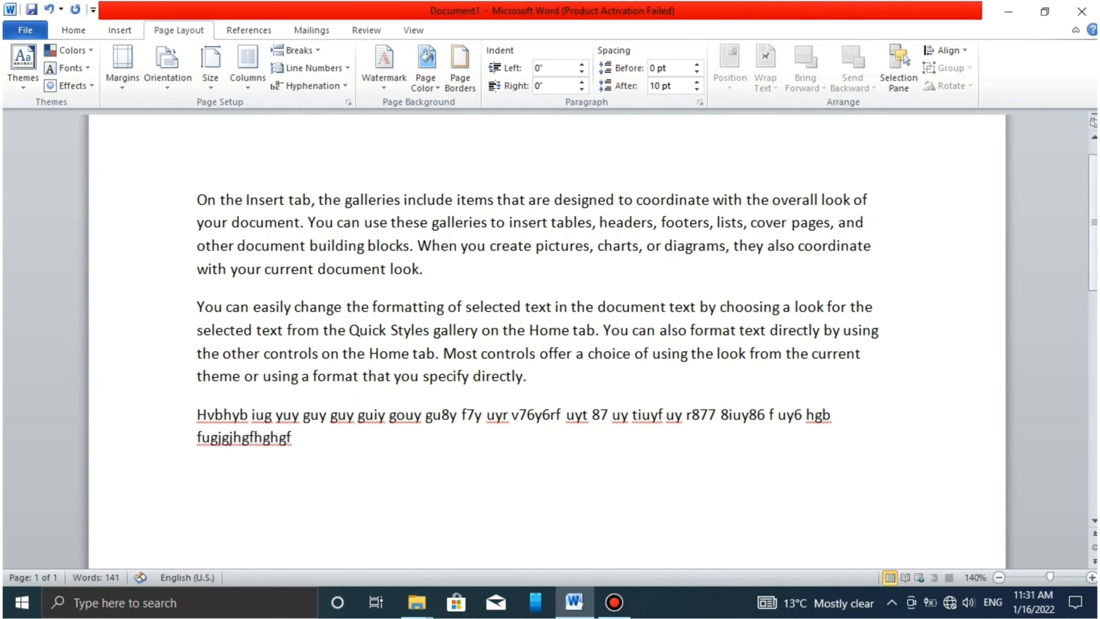
text(  gfhf hy fyu)
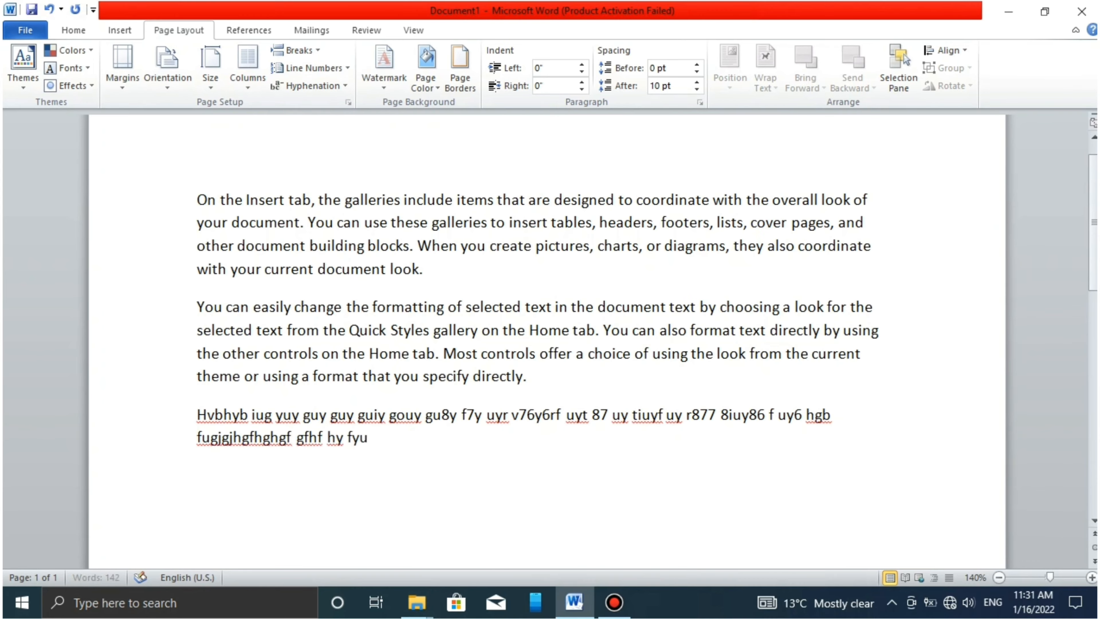
text(k fyu tfuyiyutf8o7uyig ujkh fvuyf)
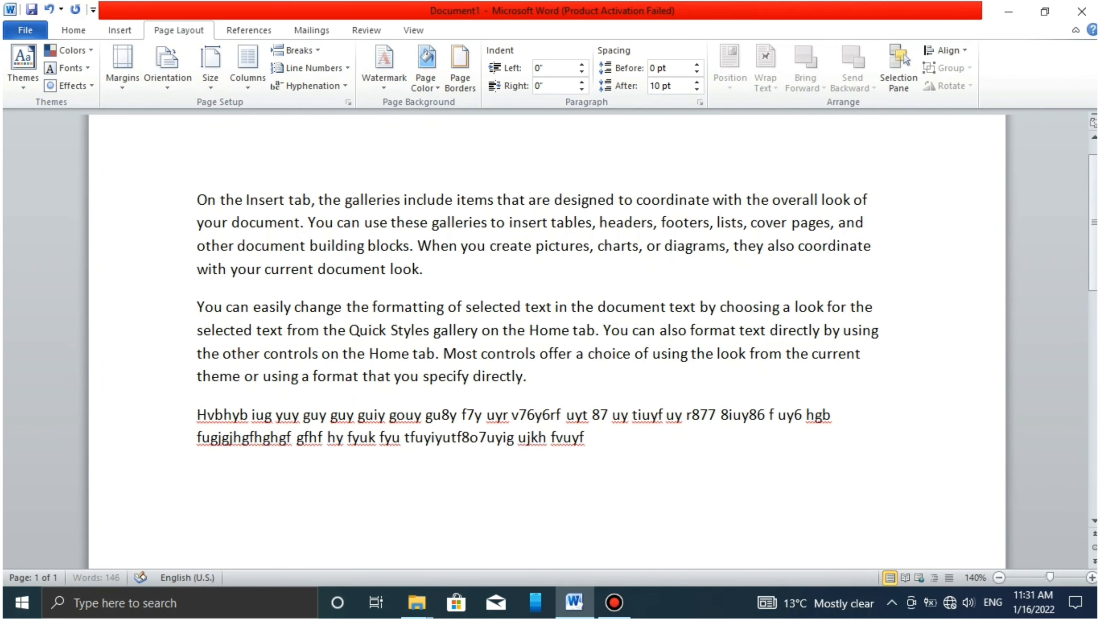
text( uy fuky fujkhyvnbv jhg fvuky f)
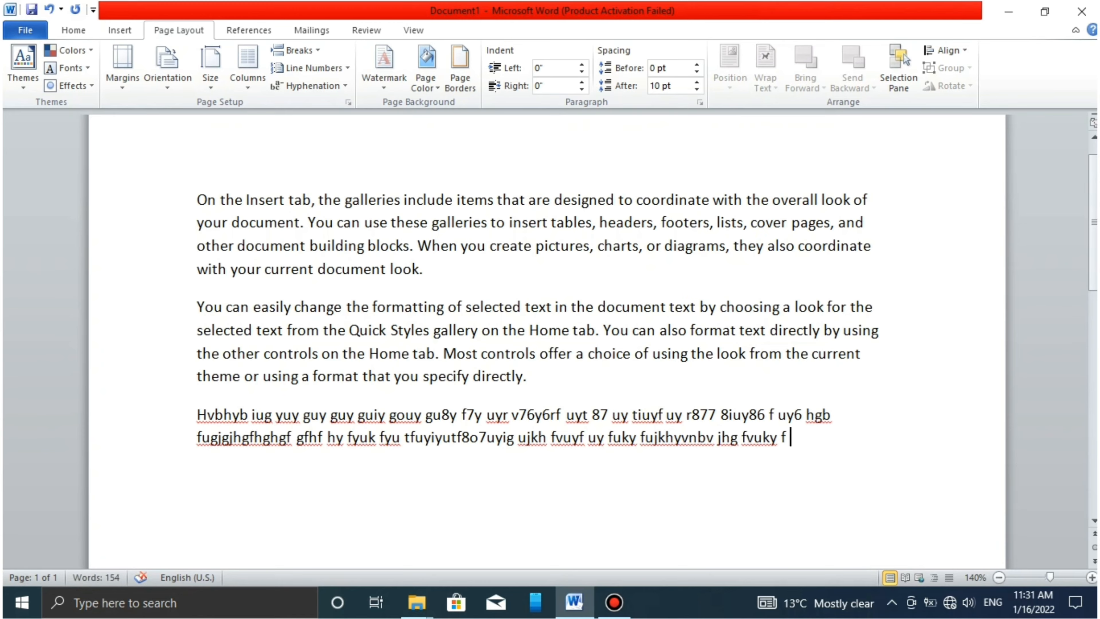
text( hggdhgdhgd)
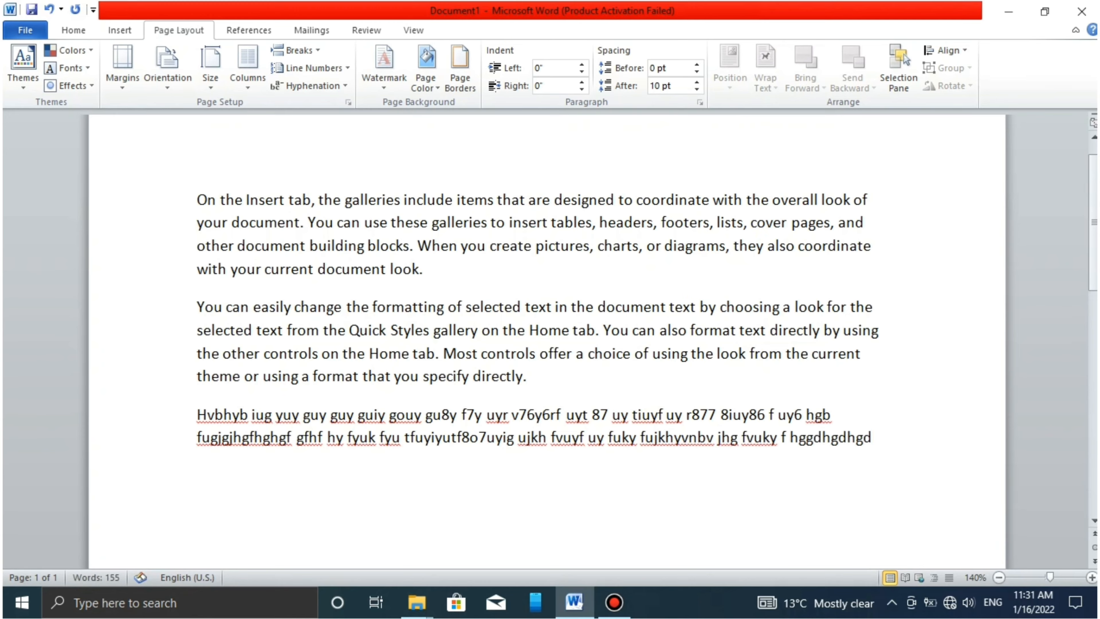
text(hgfhgfhgf)
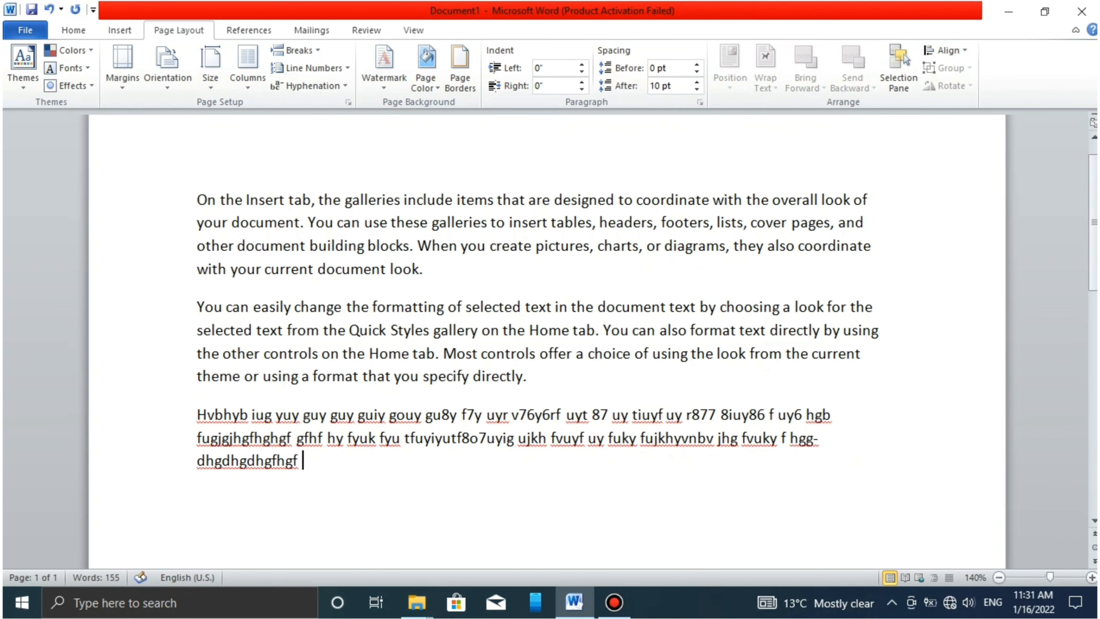
click(320, 85)
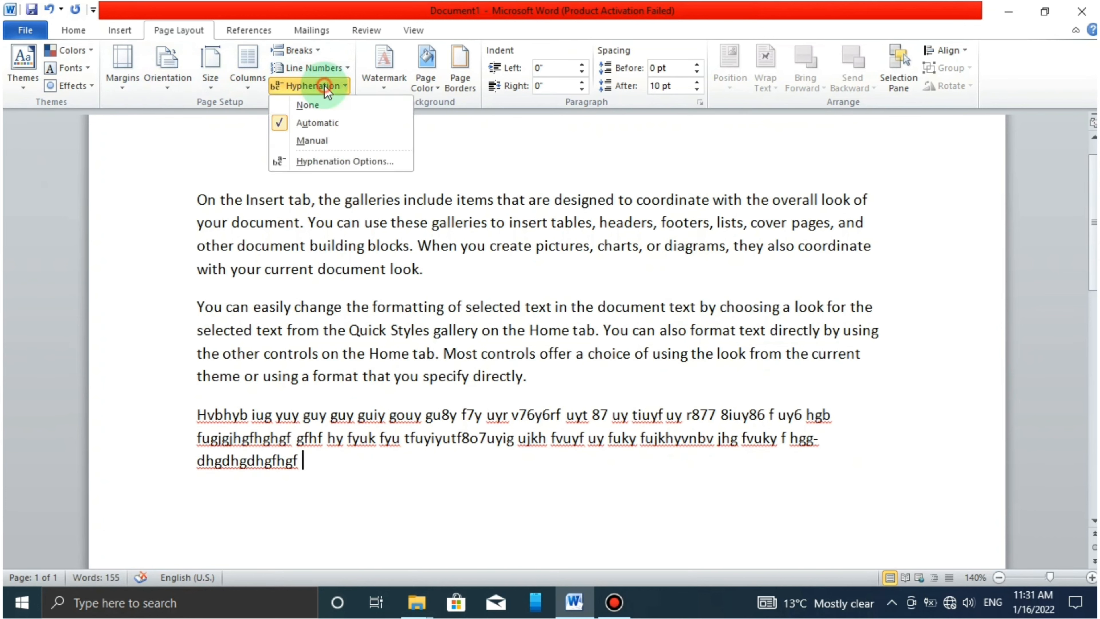
click(332, 123)
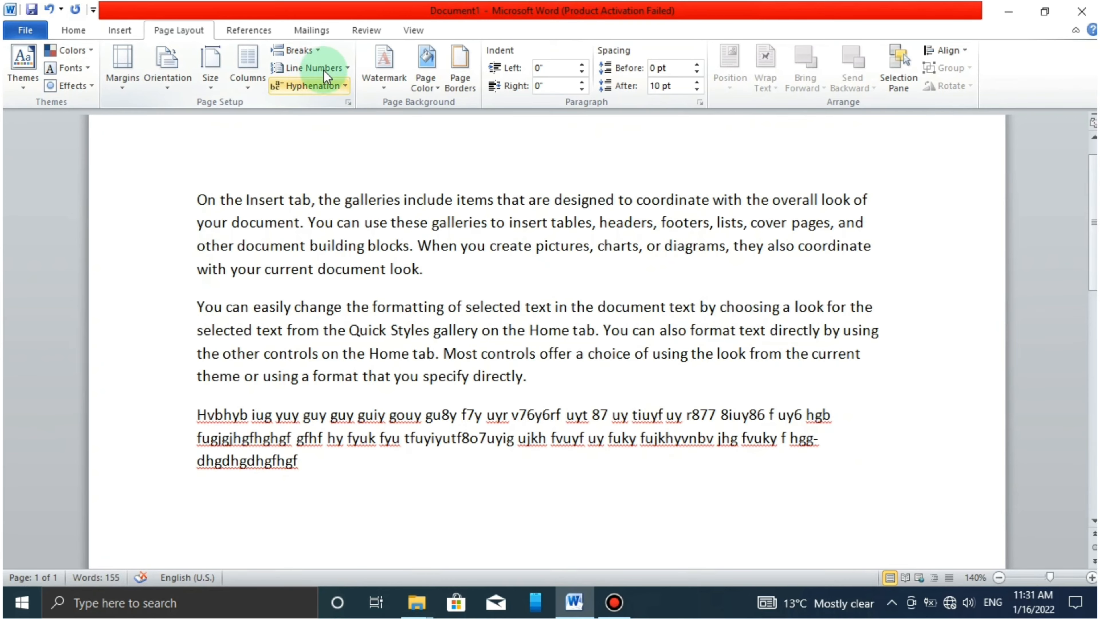
Reselect Automatic hyphenation and examine how the filler paragraph's final long word splits between its second and third lines
click(318, 82)
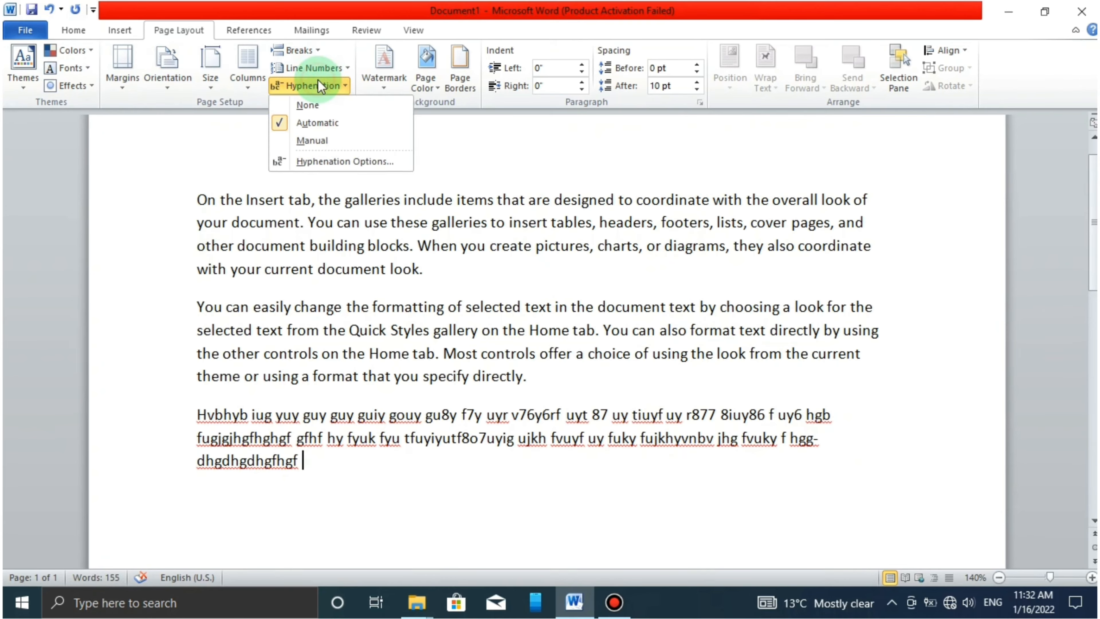
click(321, 124)
click(796, 356)
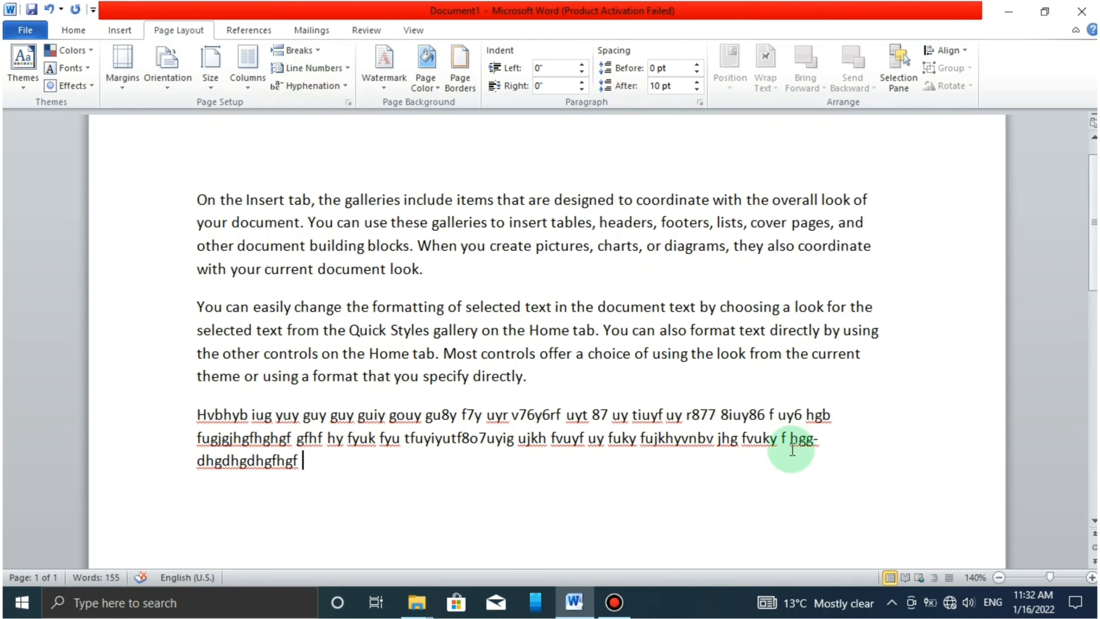
click(820, 441)
drag(295, 461, 175, 481)
click(220, 469)
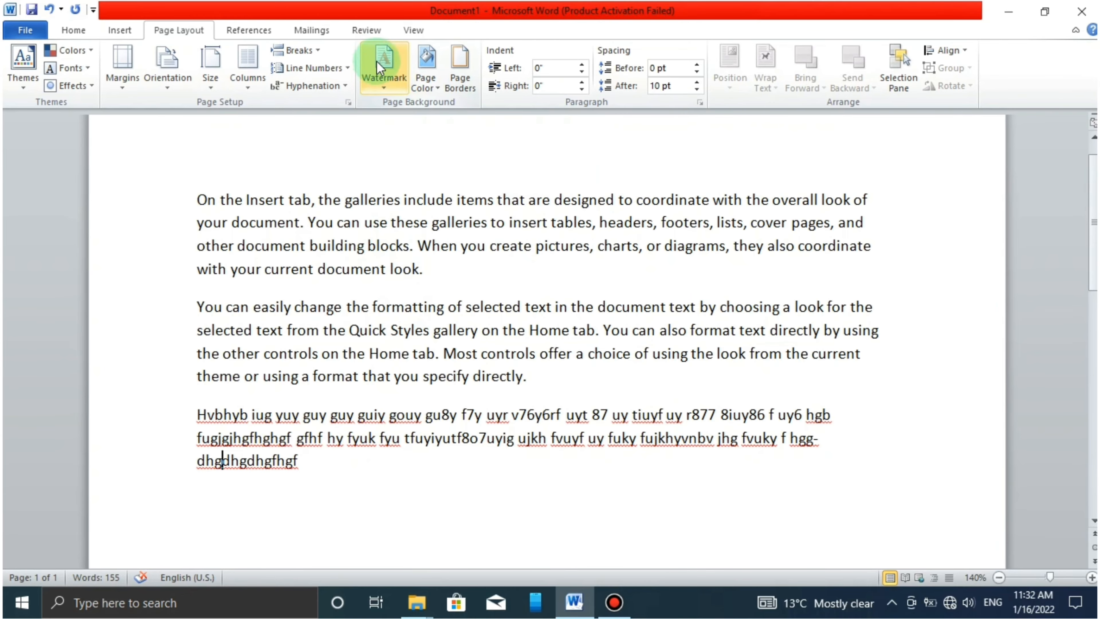
Add a custom picture watermark to the document using the image 20211017_222923, with Auto scale and Washout
click(389, 79)
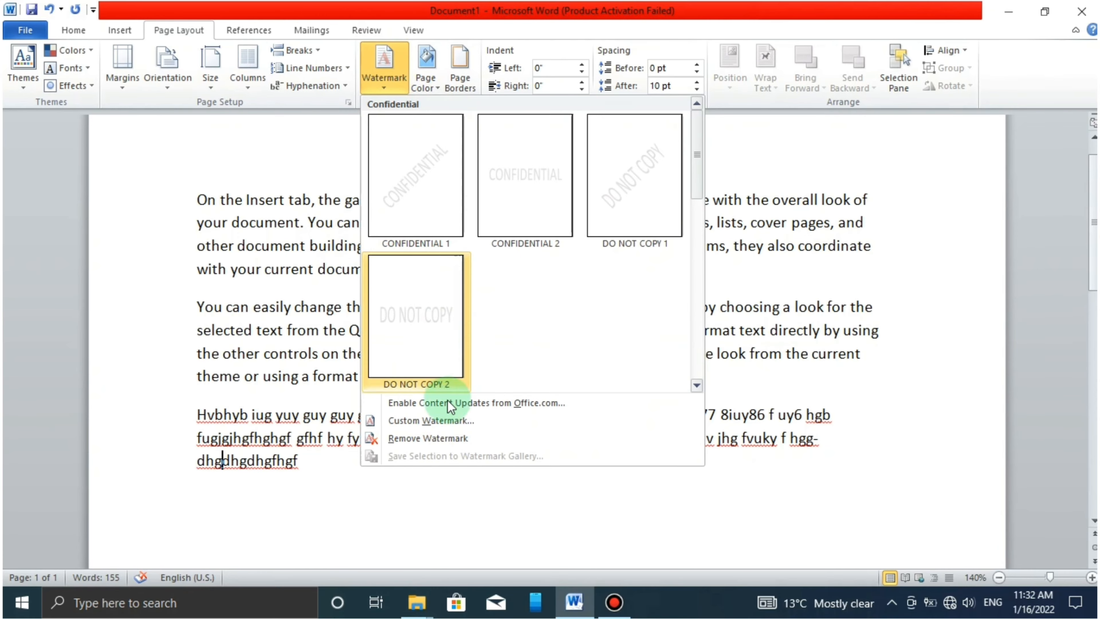
click(447, 423)
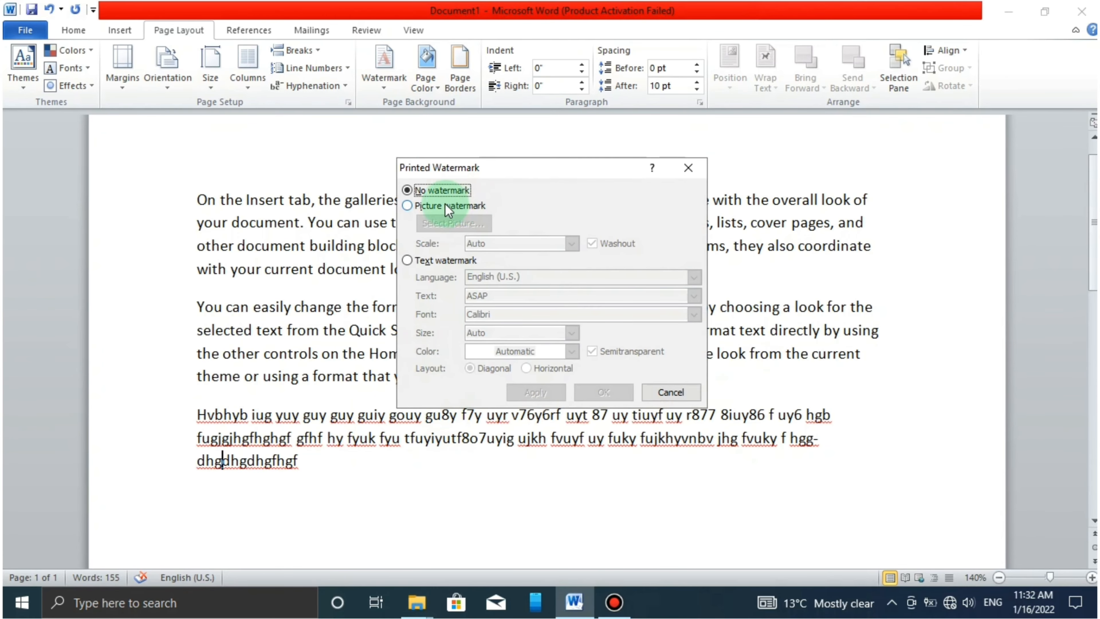
click(407, 206)
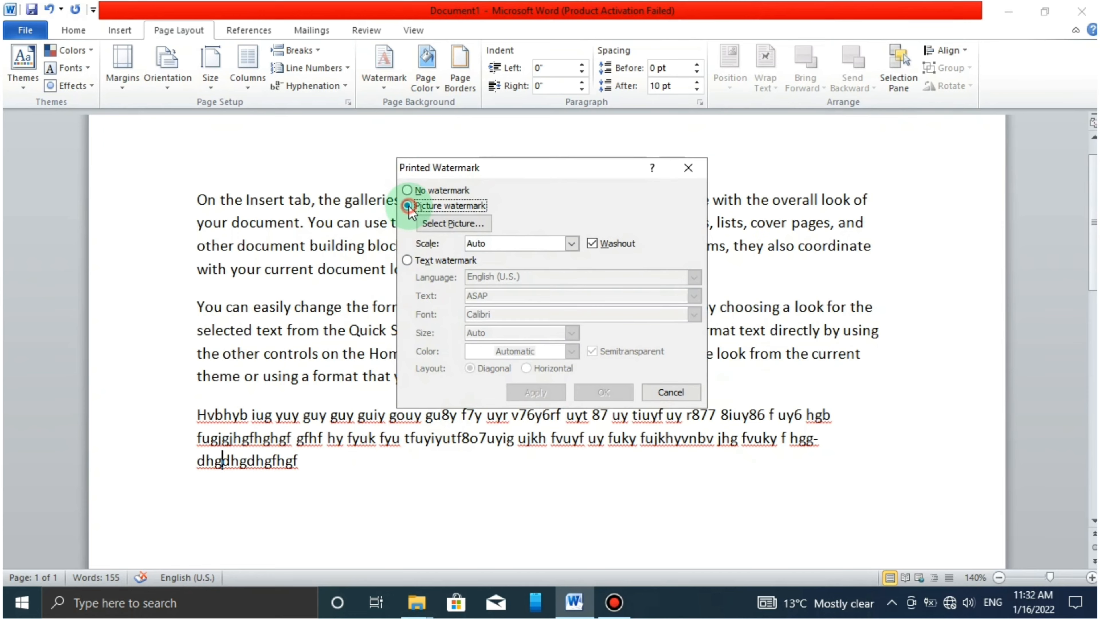
click(411, 269)
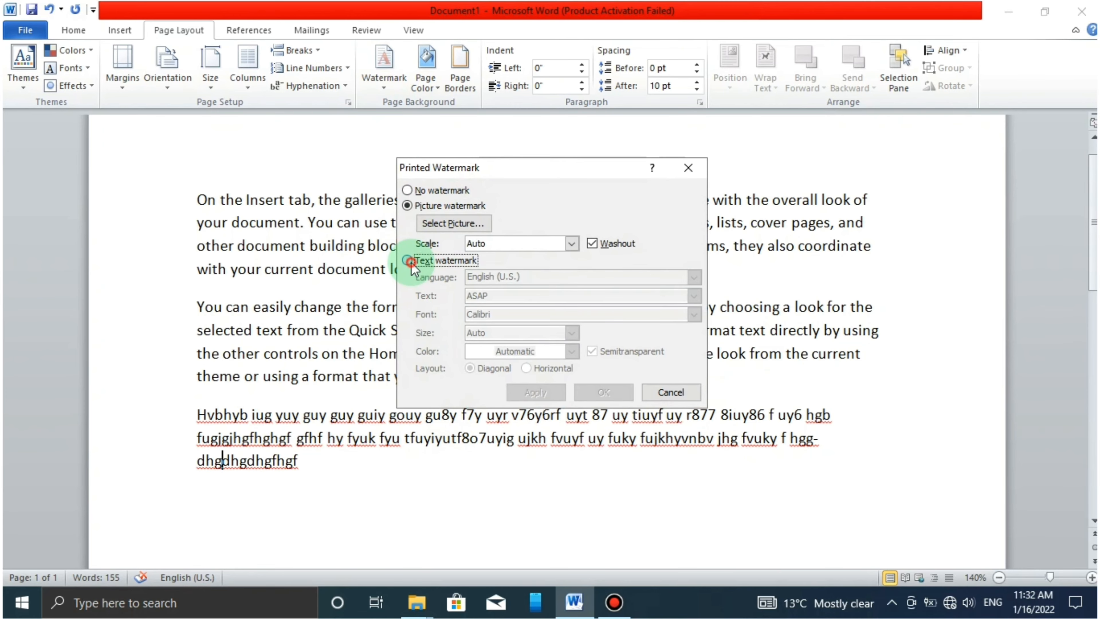
click(420, 207)
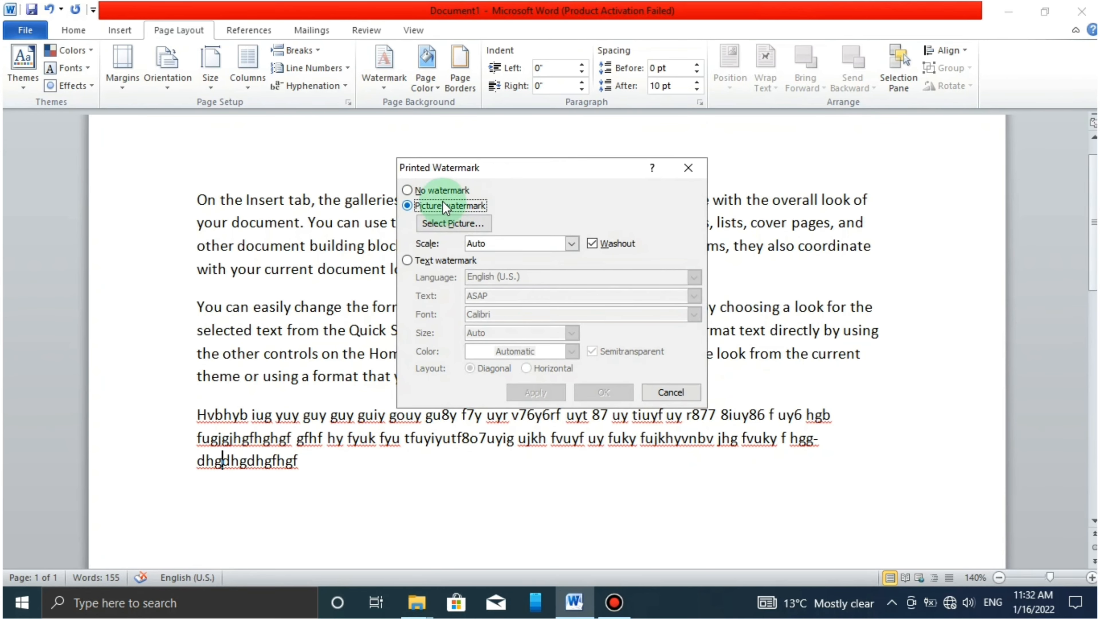
click(455, 224)
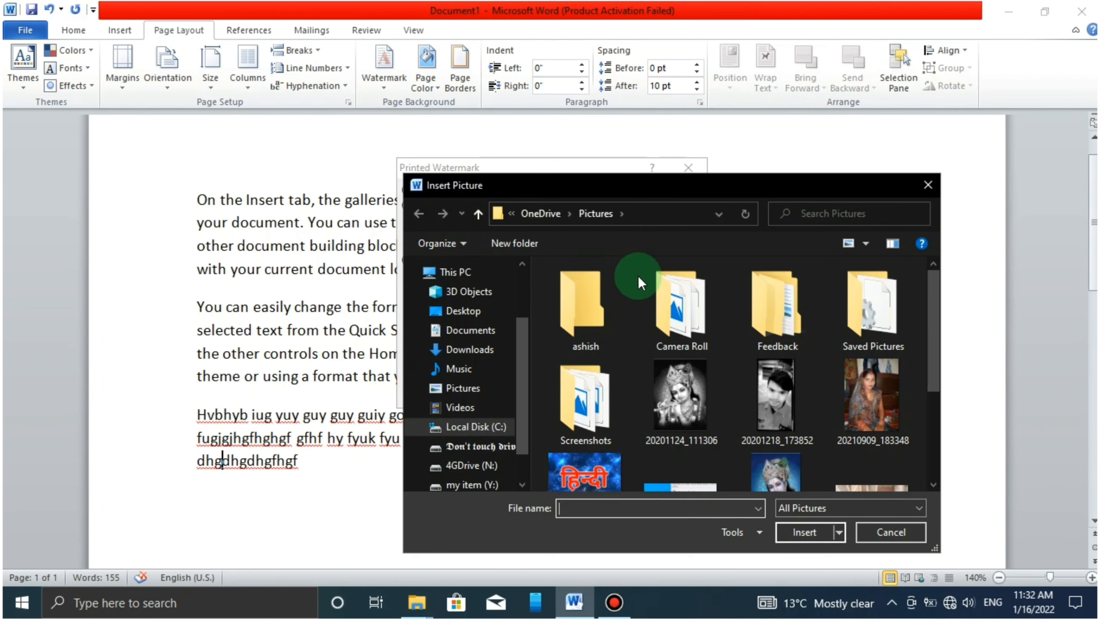
scroll(854, 385, down, 5)
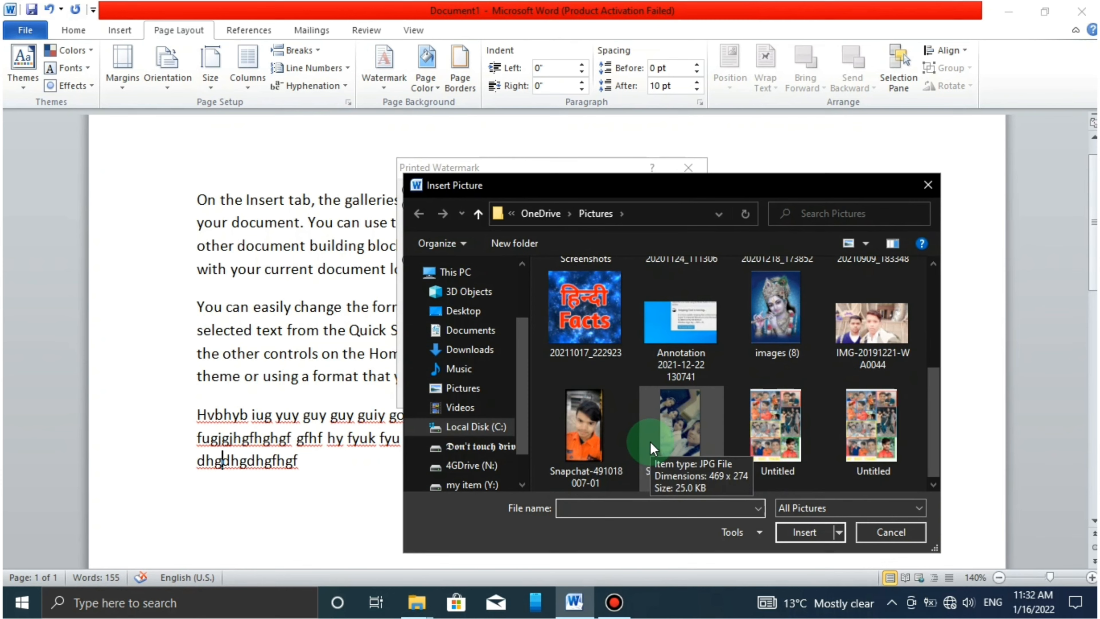
click(620, 353)
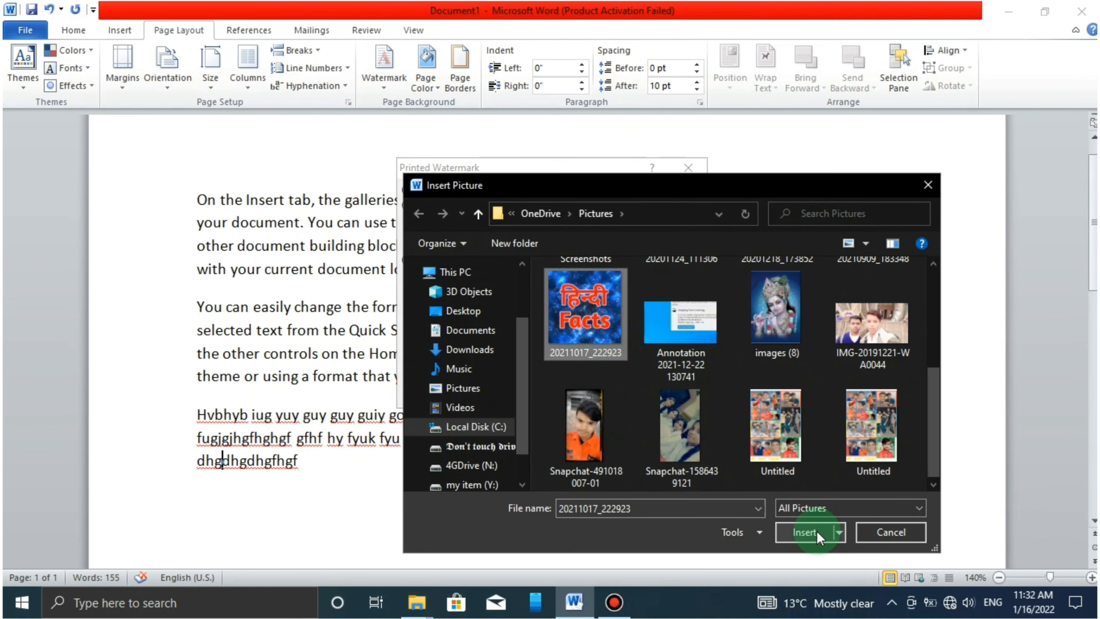
click(804, 532)
click(602, 392)
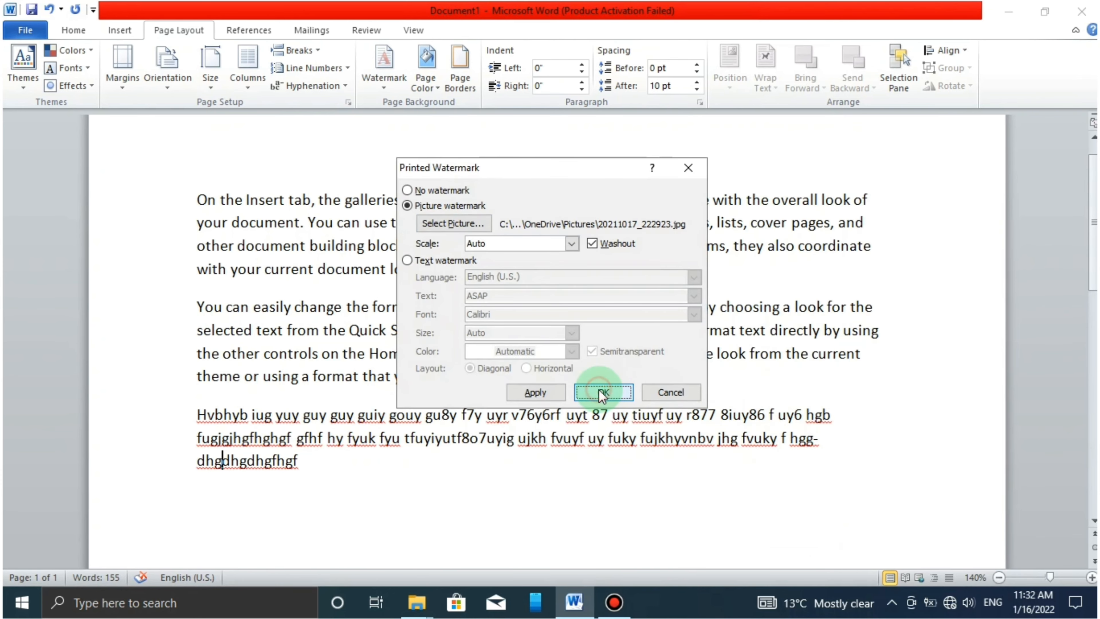
Check the picture watermark over the length of the page and undo it
scroll(624, 374, down, 3)
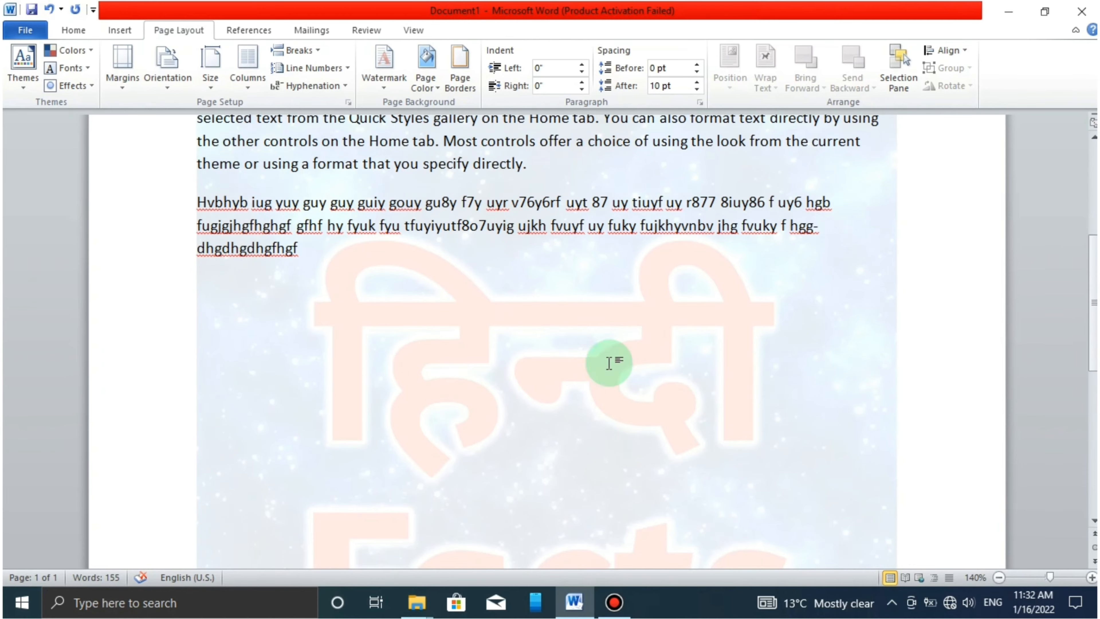
scroll(594, 327, up, 1)
scroll(689, 421, down, 2)
scroll(689, 421, down, 4)
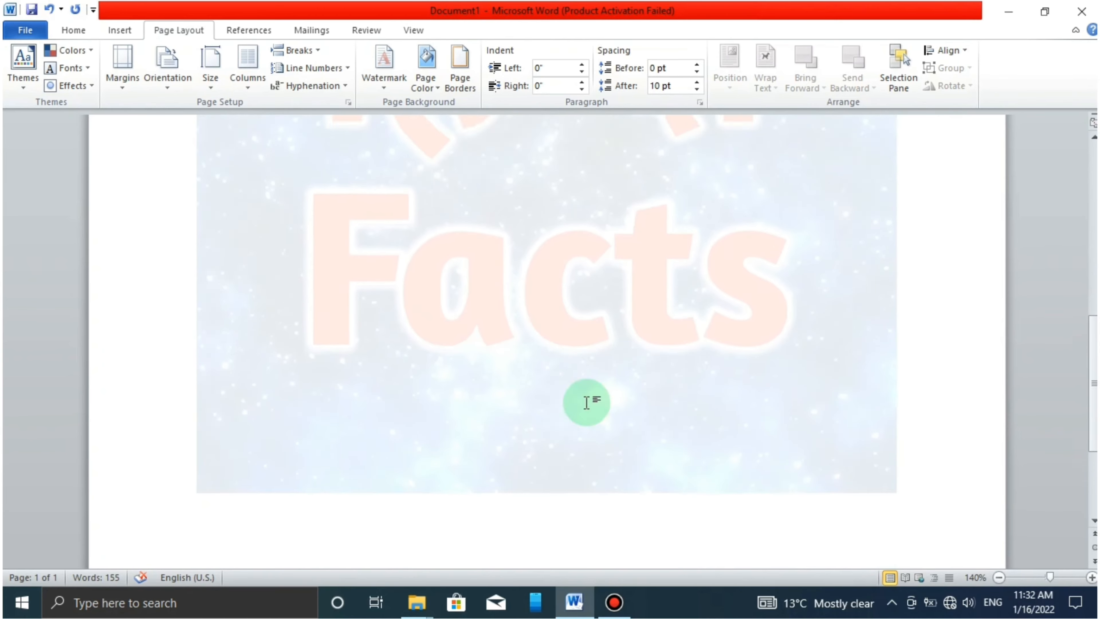
scroll(538, 322, up, 8)
scroll(589, 318, up, 2)
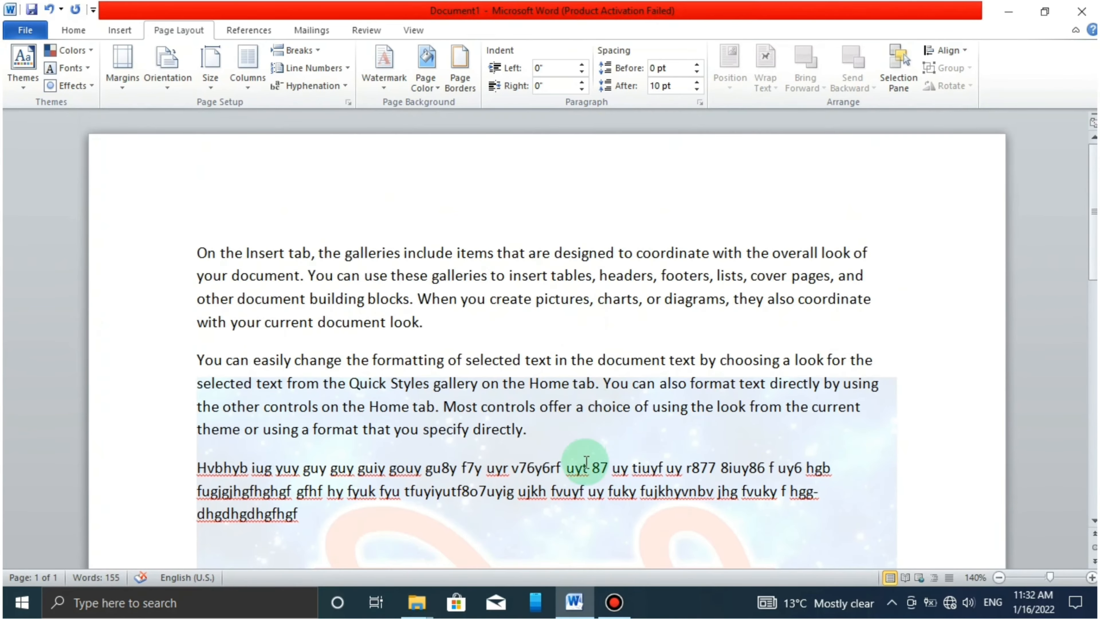
scroll(582, 462, down, 8)
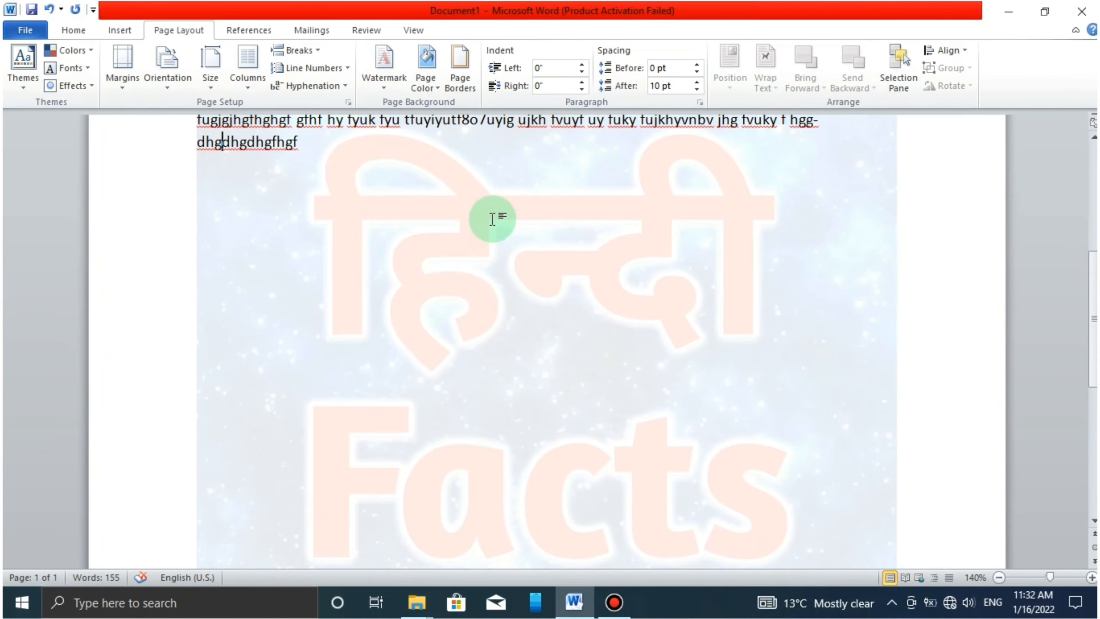
click(384, 84)
click(814, 325)
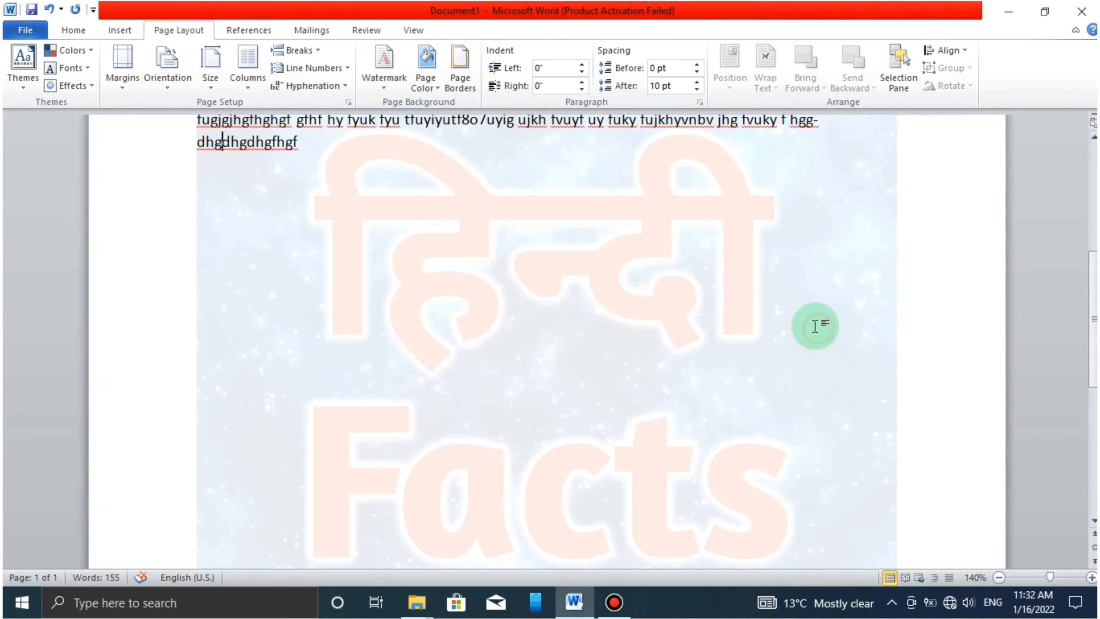
key(ctrl+z)
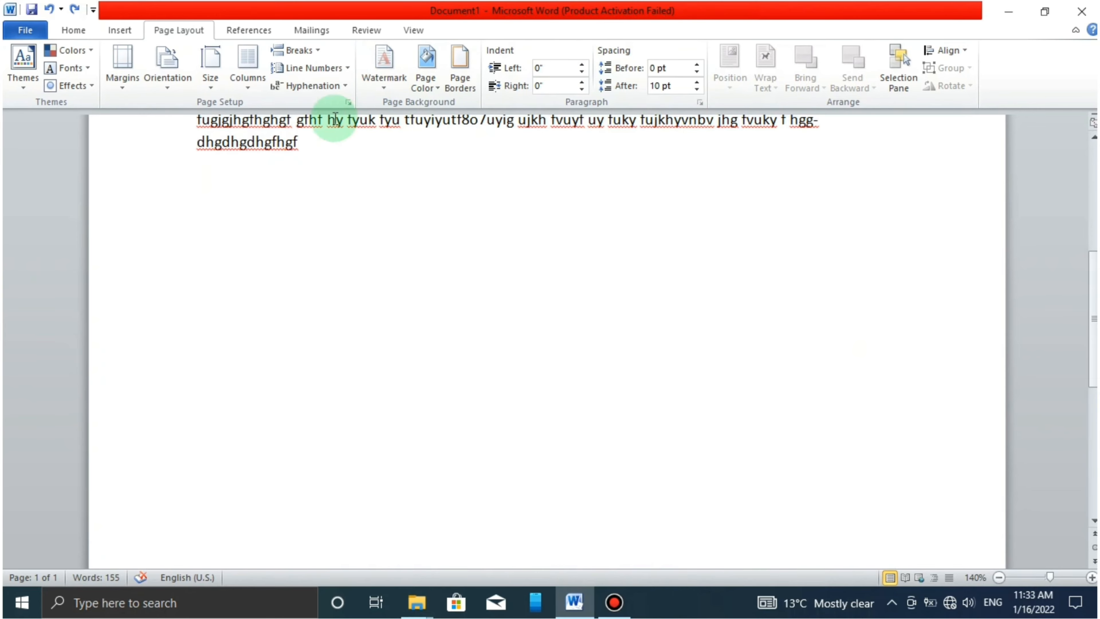
Add a custom text watermark reading "subscribe" in standard red with a semitransparent diagonal layout, and check it behind the filler paragraph
click(381, 83)
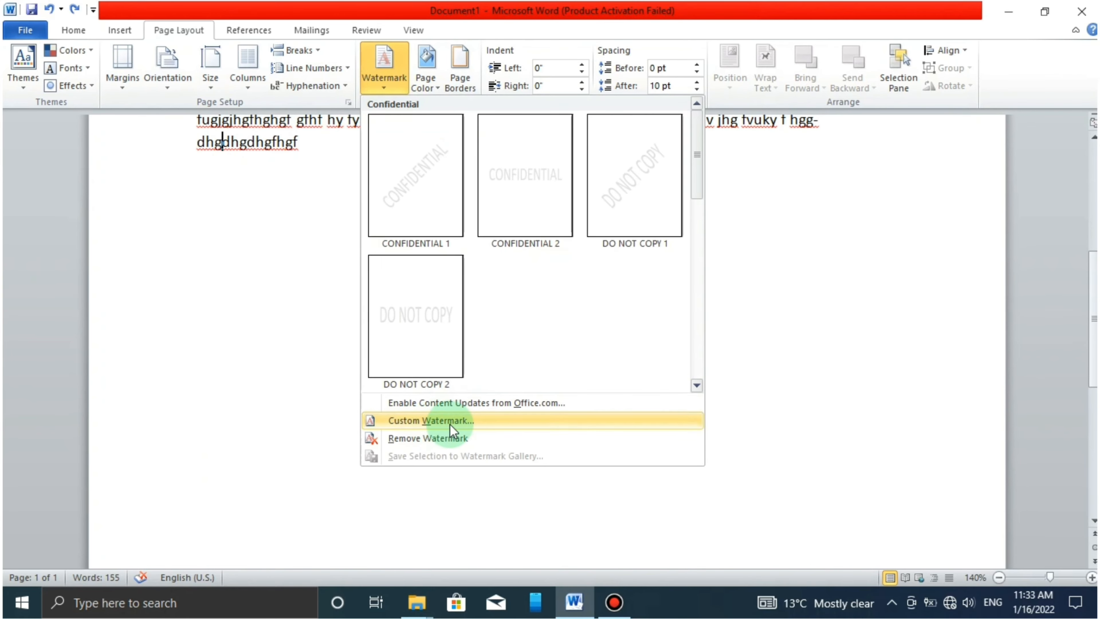
click(428, 426)
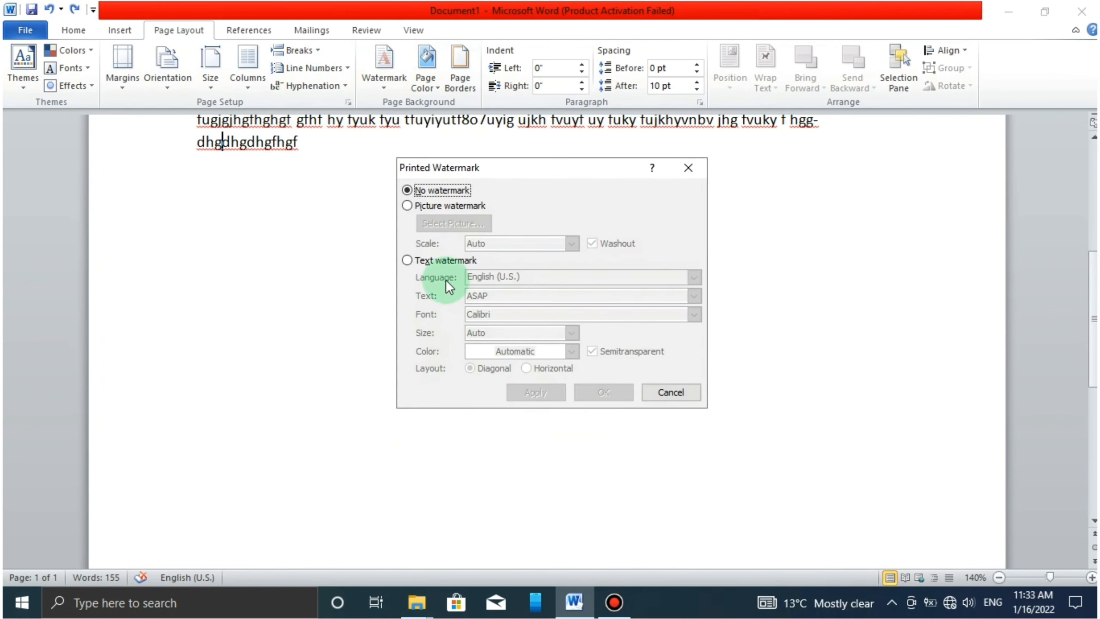
click(424, 261)
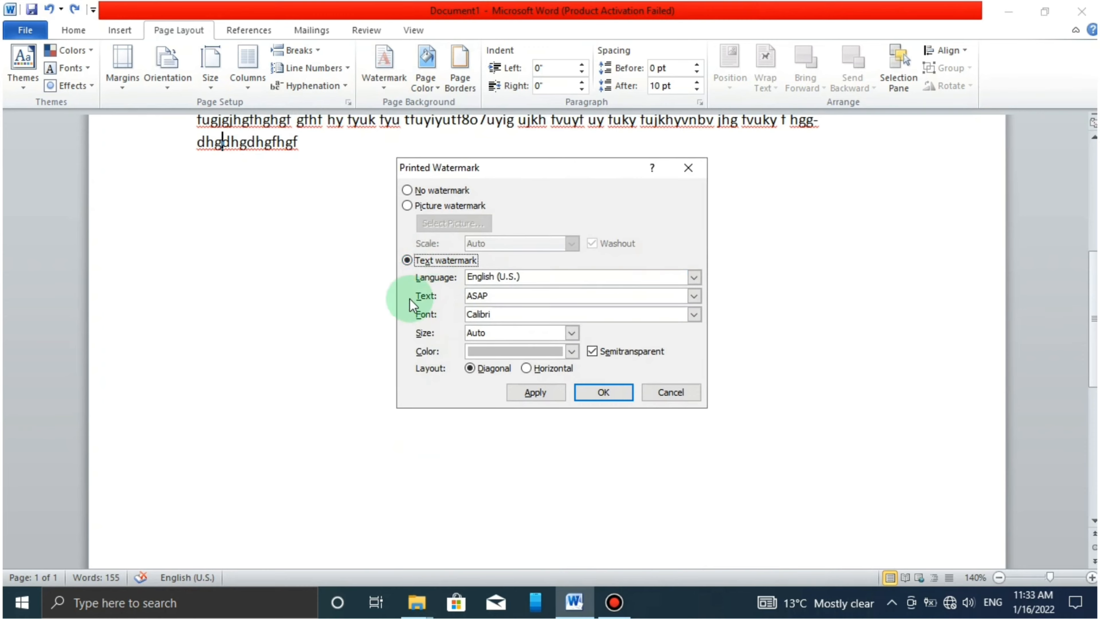
double_click(499, 296)
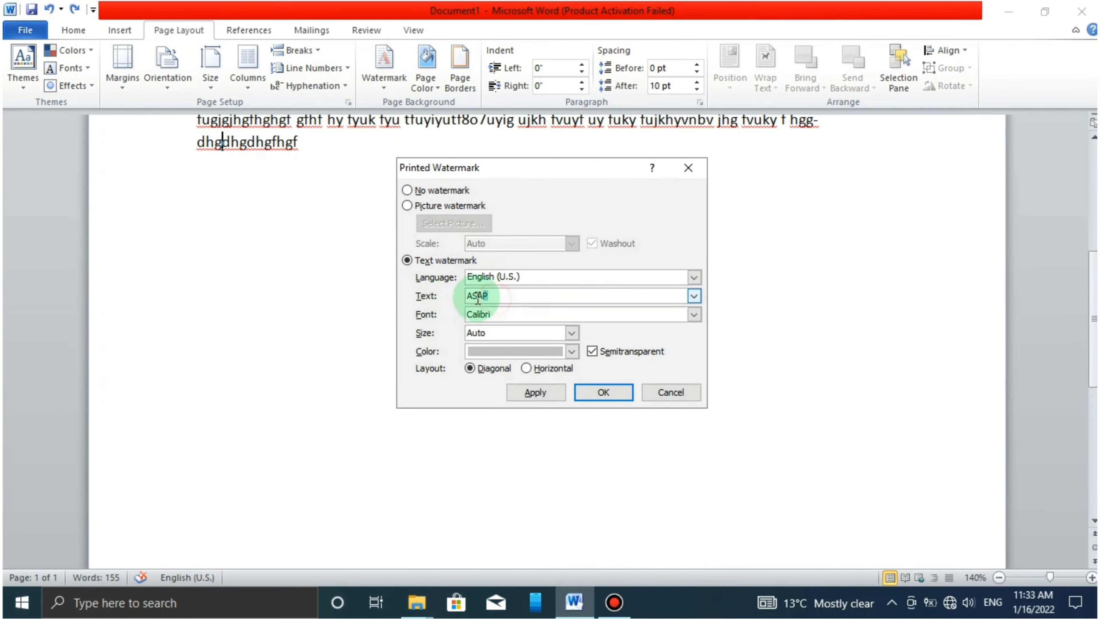
text(subscribe)
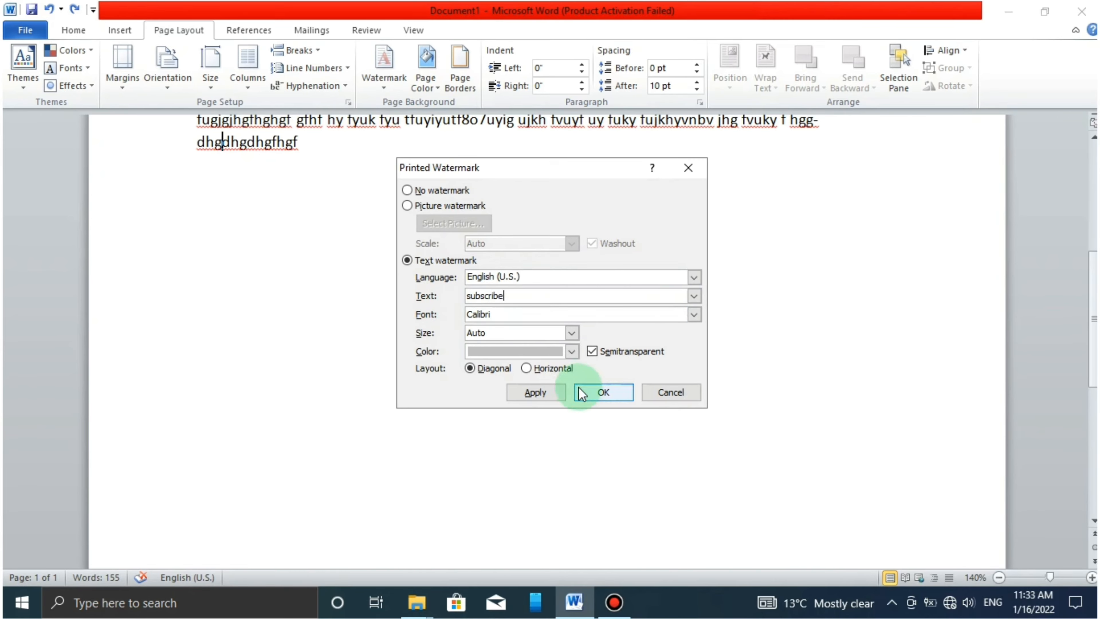
click(572, 352)
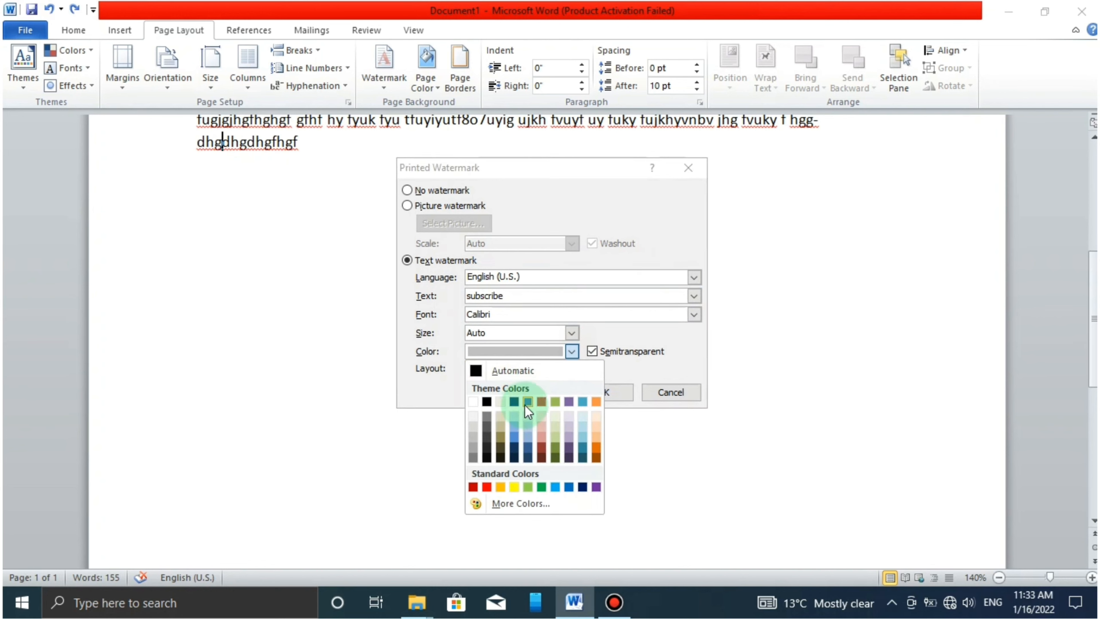
click(487, 486)
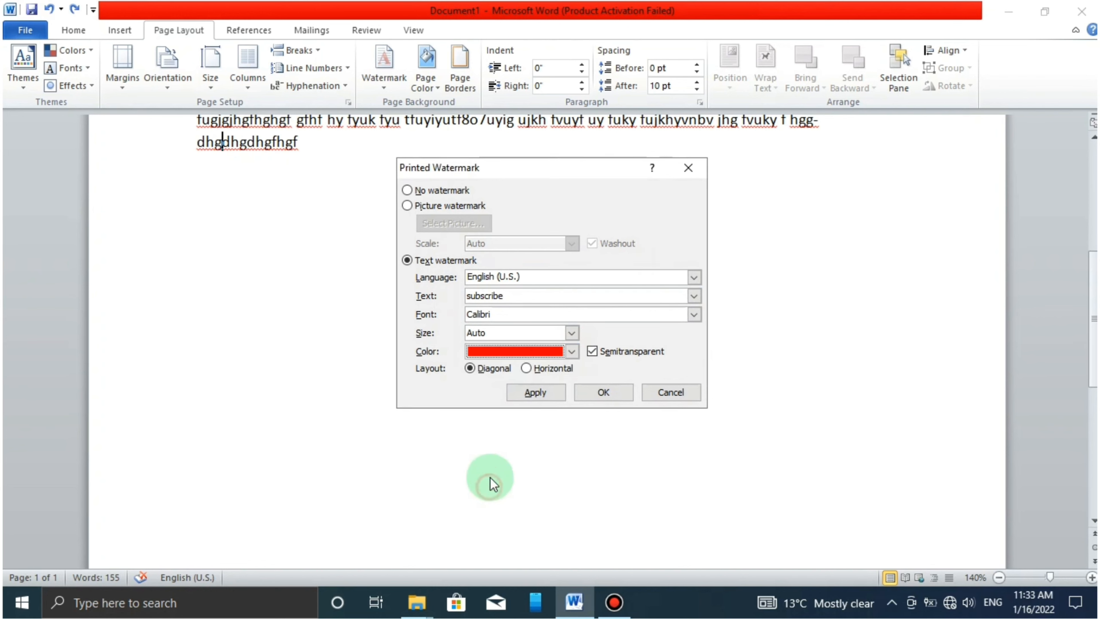
click(609, 396)
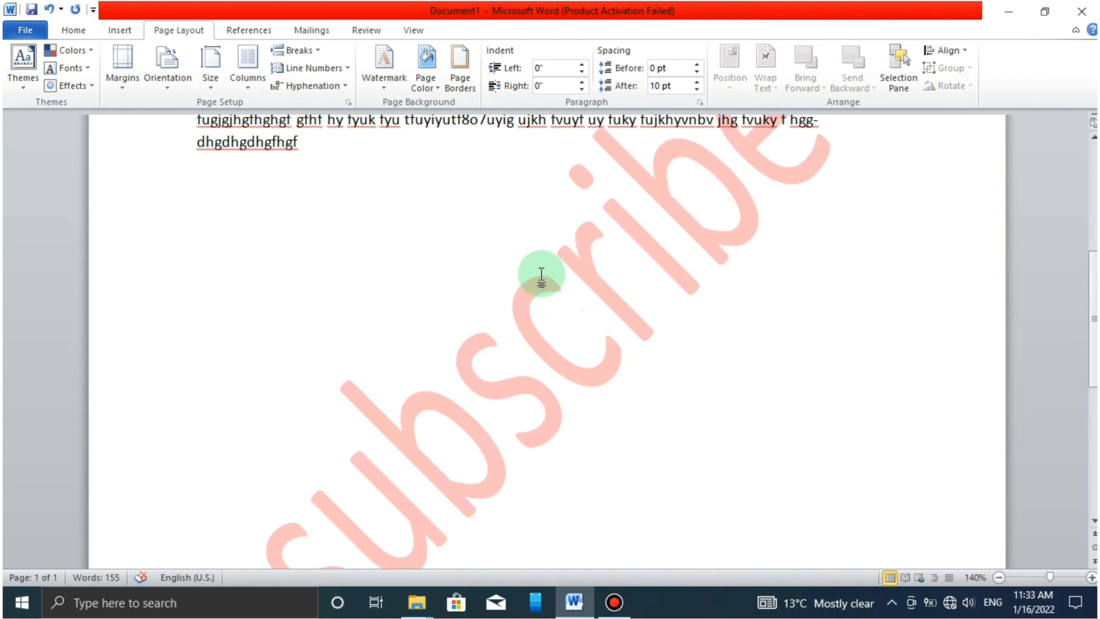
scroll(606, 493, down, 1)
scroll(606, 493, down, 4)
scroll(438, 386, up, 6)
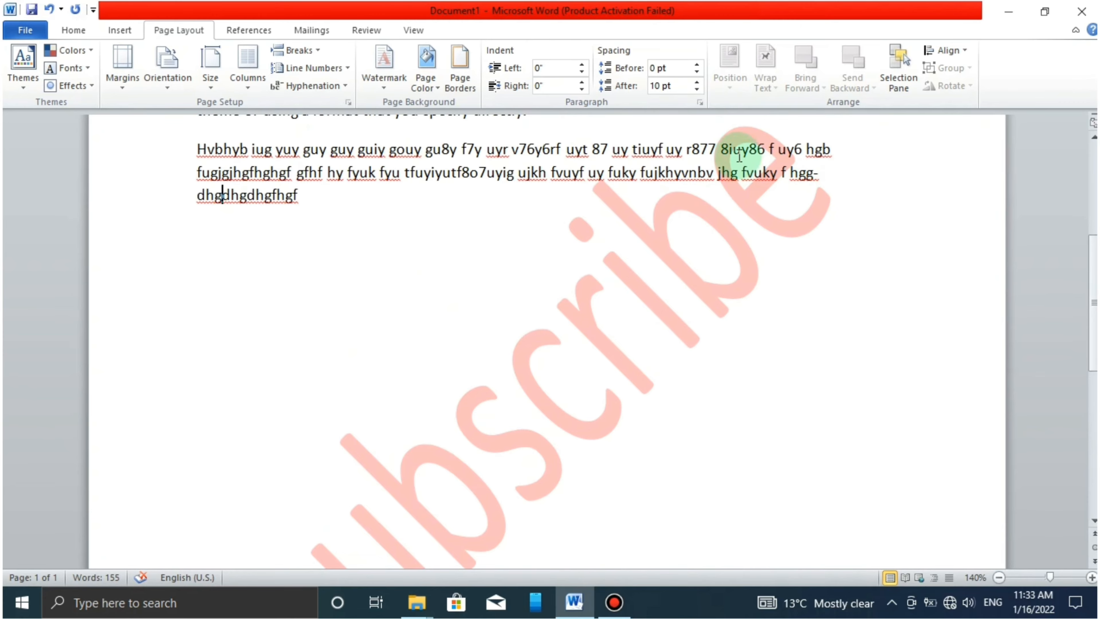
drag(730, 151, 858, 142)
click(816, 150)
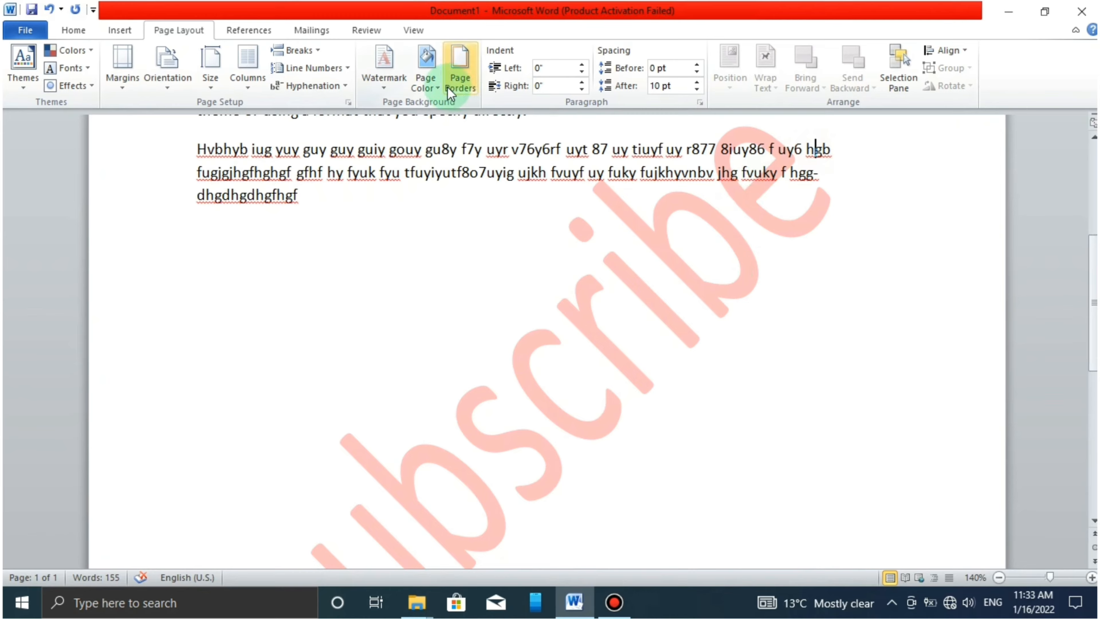
Try standard yellow as the page color and set the page color back to white
click(440, 84)
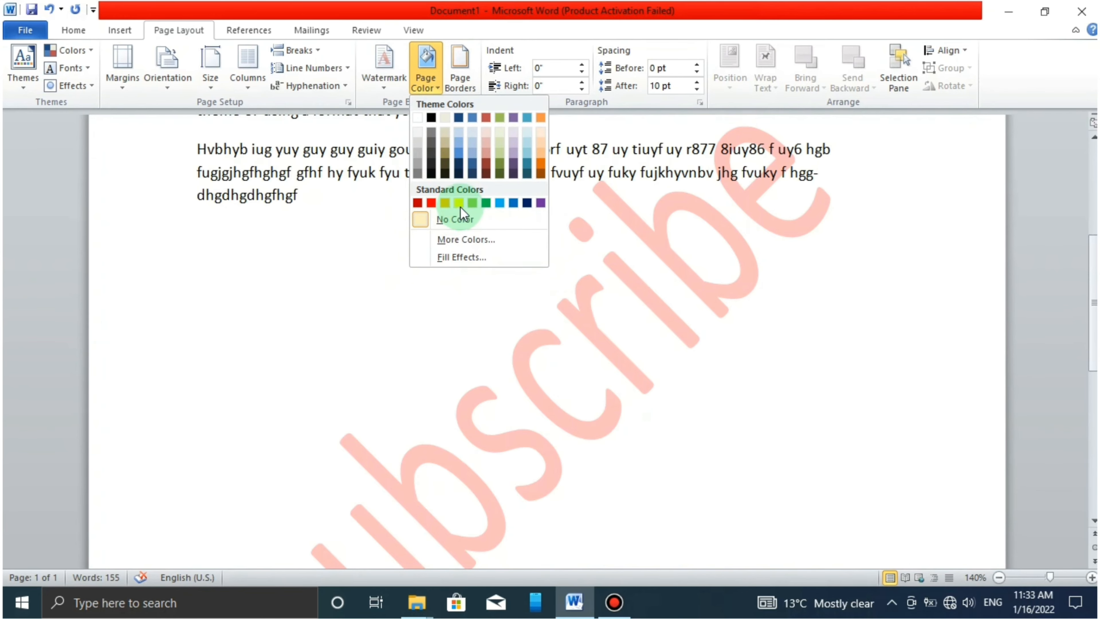
click(458, 203)
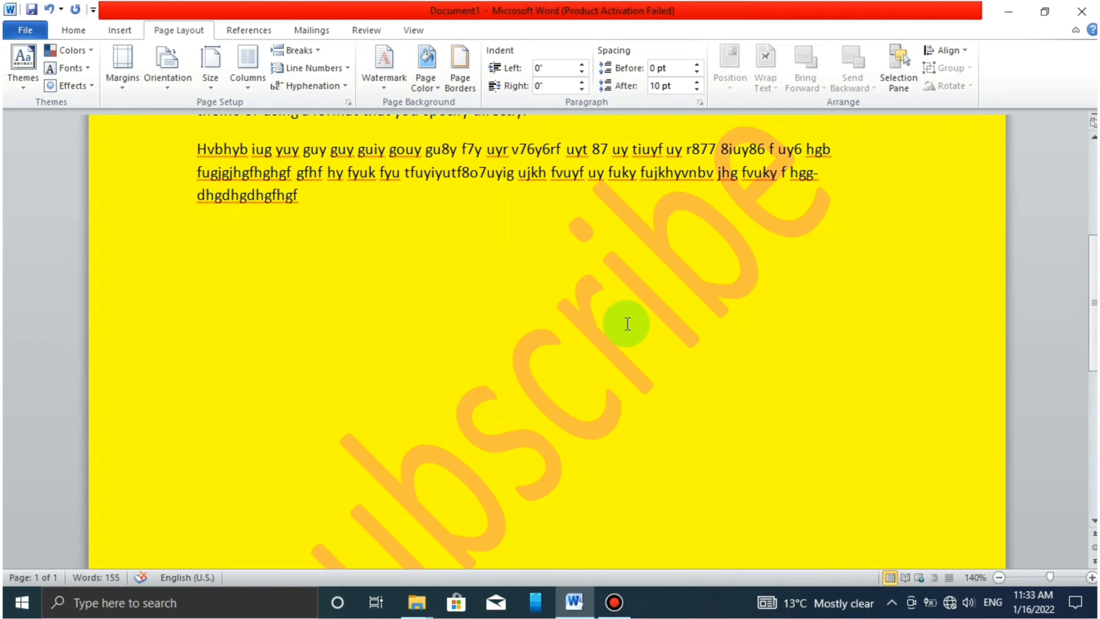
click(434, 72)
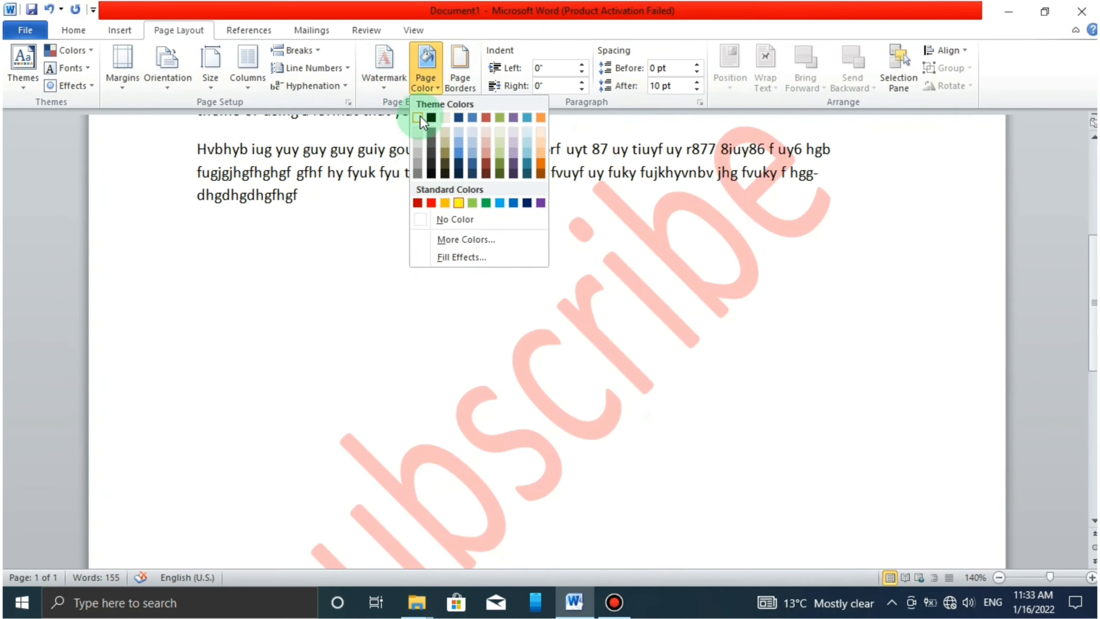
click(418, 117)
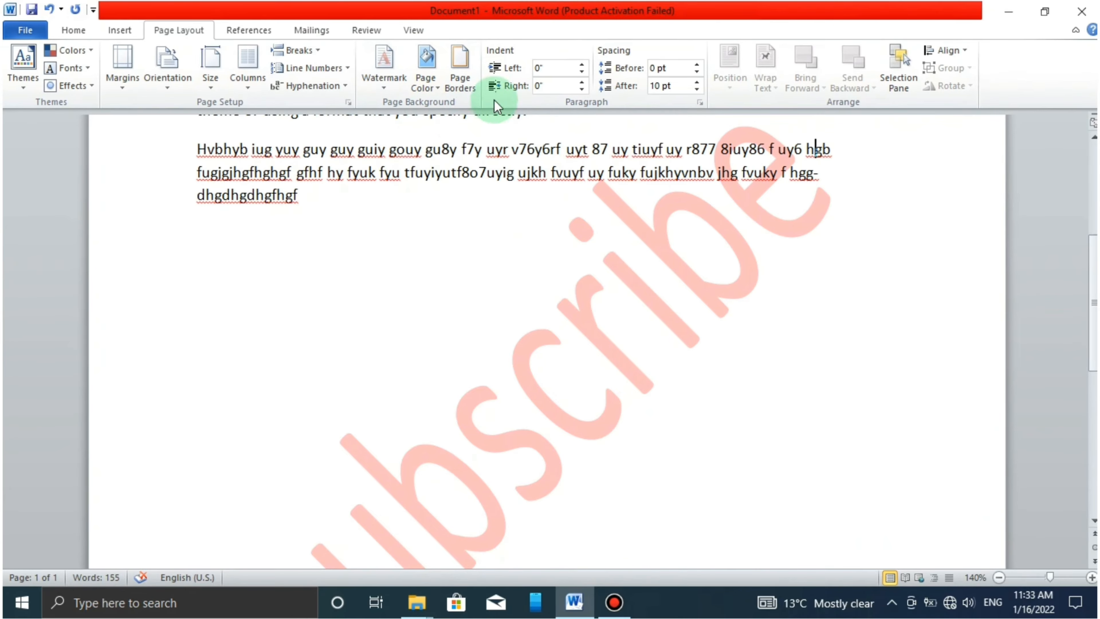
Set up a box page border for the whole document with the last visible shaded black-and-gray line style after the wavy lines, 3 pt wide
click(462, 84)
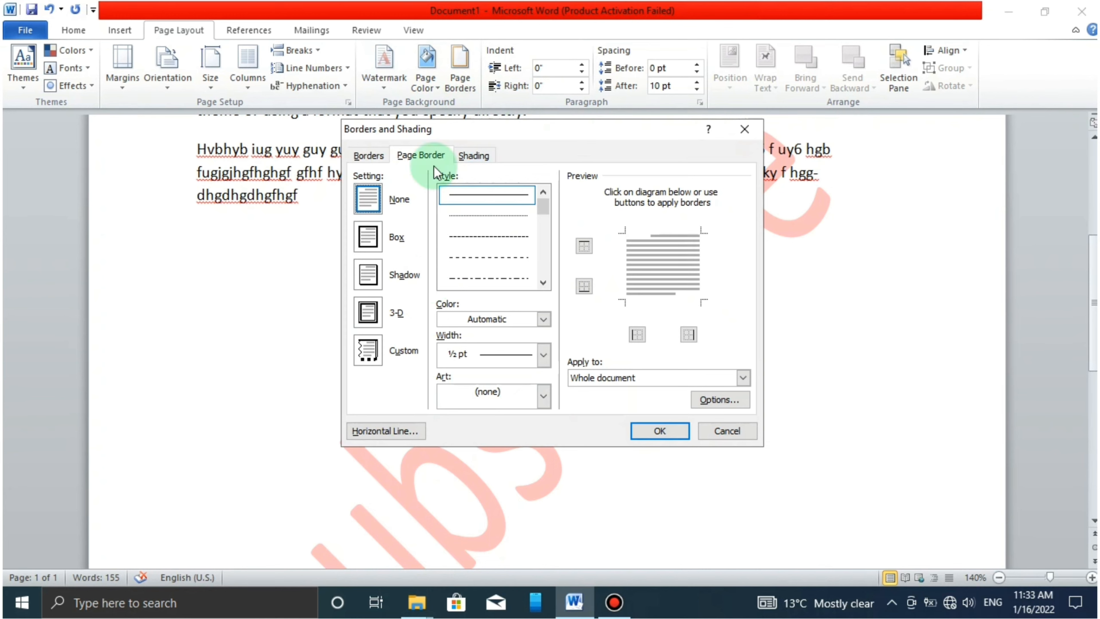
mouse_move(541, 204)
mouse_down()
mouse_move(550, 274)
mouse_move(457, 271)
mouse_move(522, 204)
mouse_up()
click(506, 238)
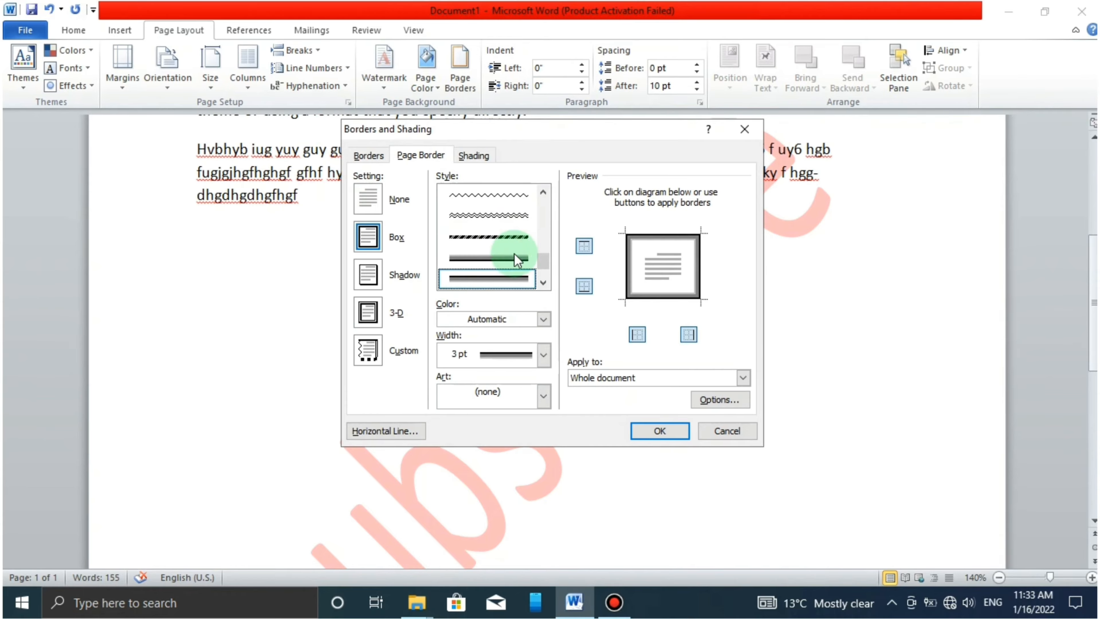
click(543, 355)
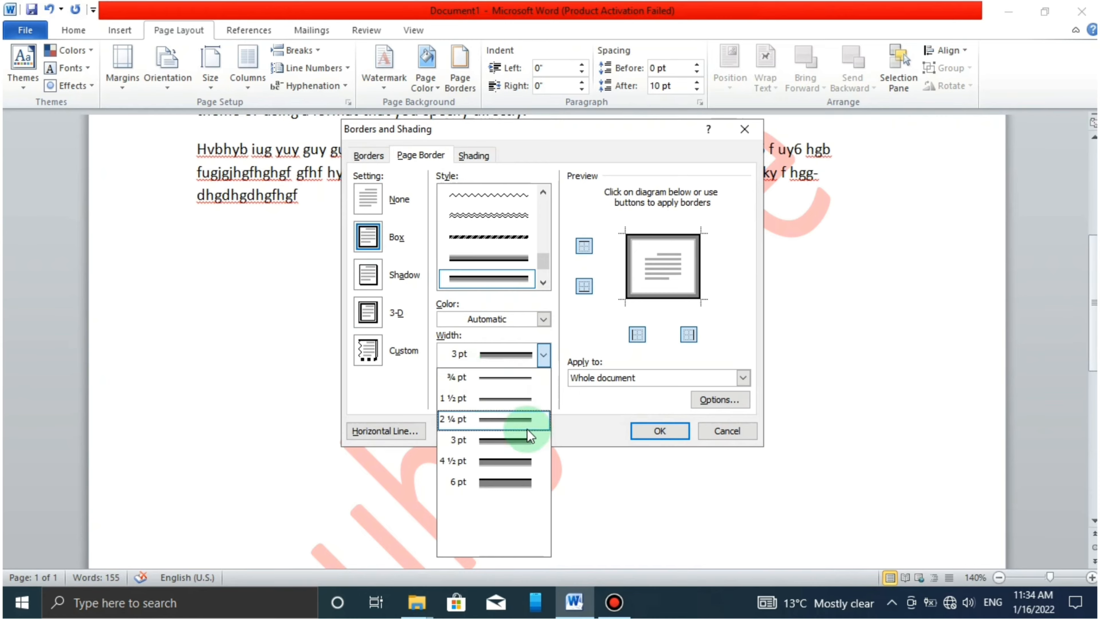
click(509, 441)
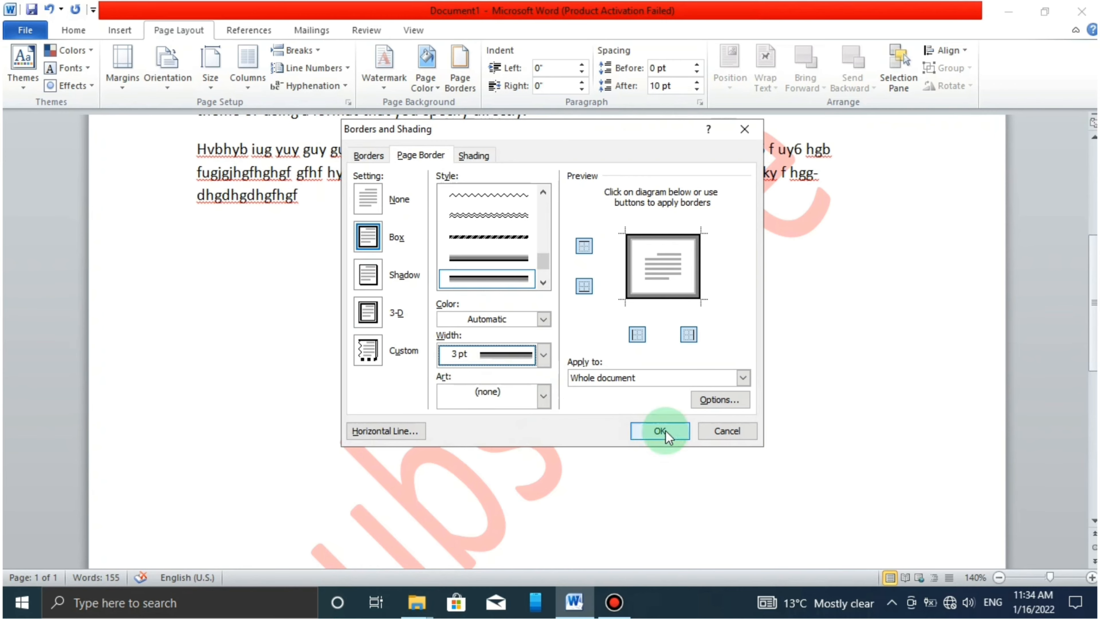
Color the page border with the bright orange theme color, apply it, and check it around the whole page
click(544, 321)
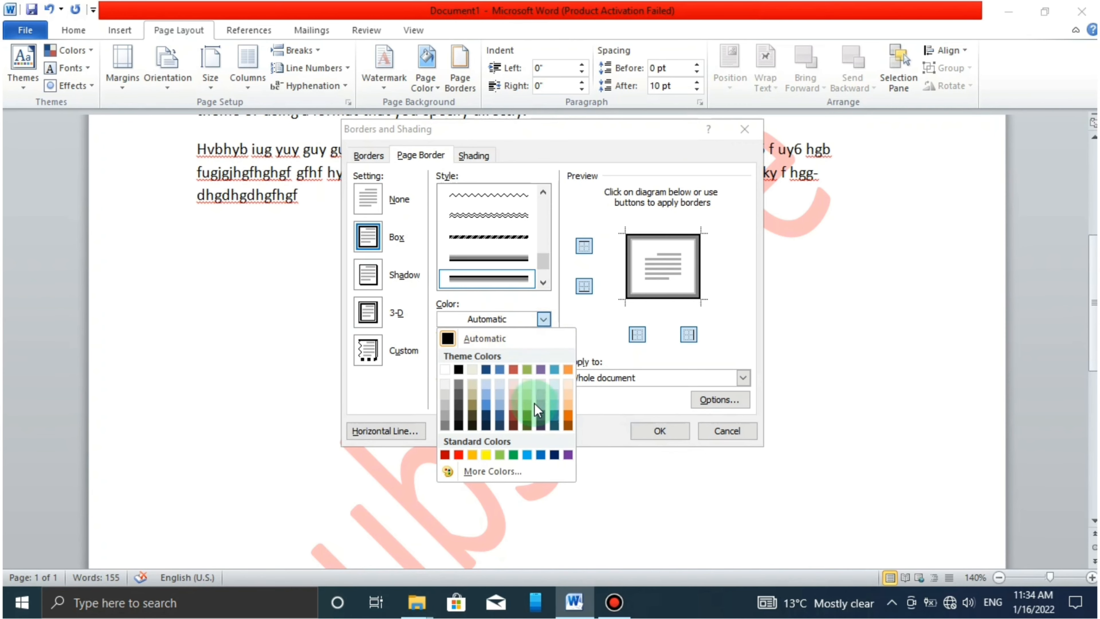
click(566, 371)
click(669, 428)
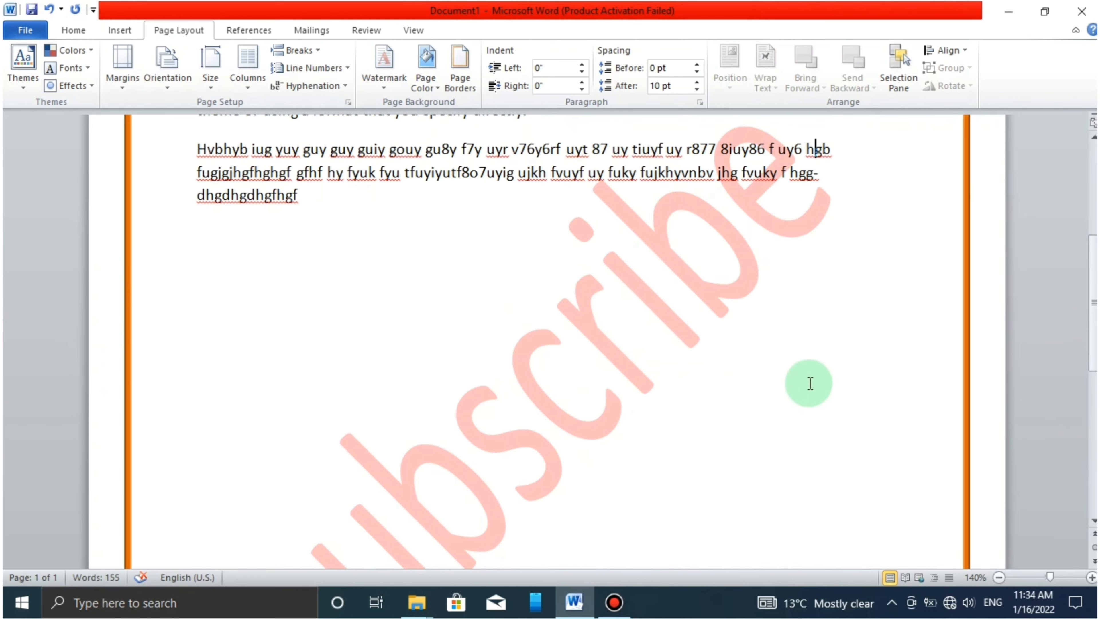
scroll(810, 372, up, 5)
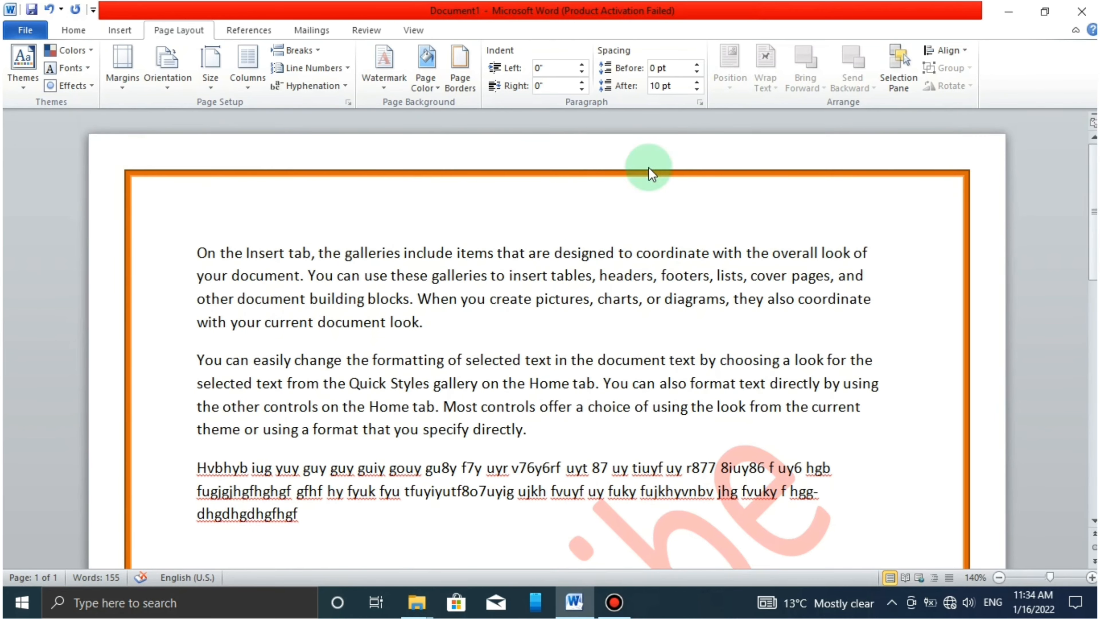
scroll(969, 497, down, 5)
scroll(967, 500, down, 3)
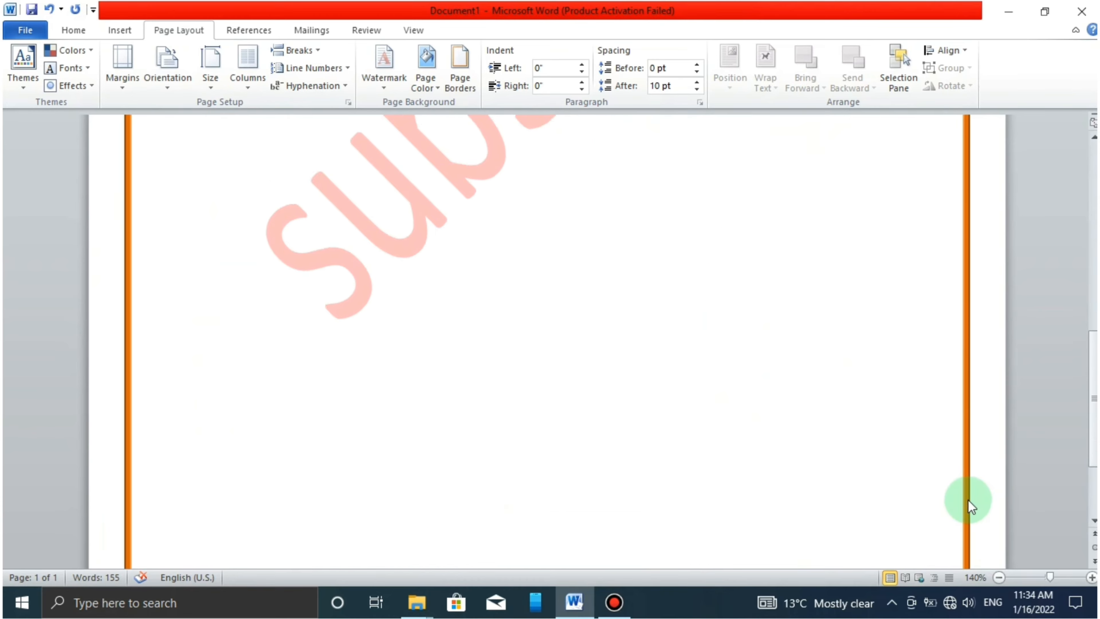
scroll(968, 500, up, 8)
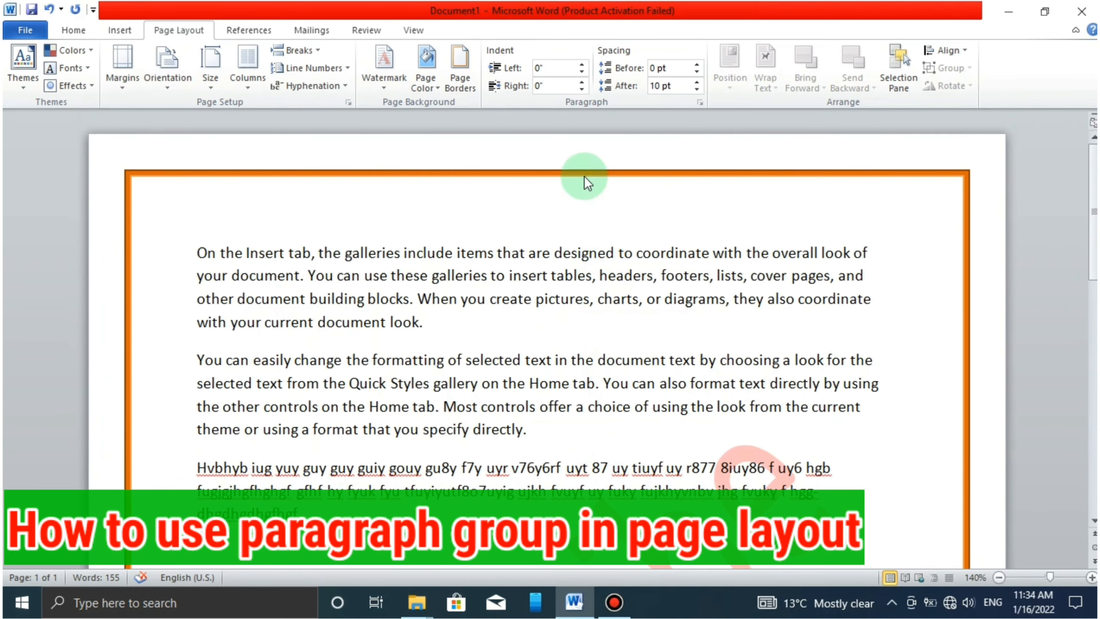